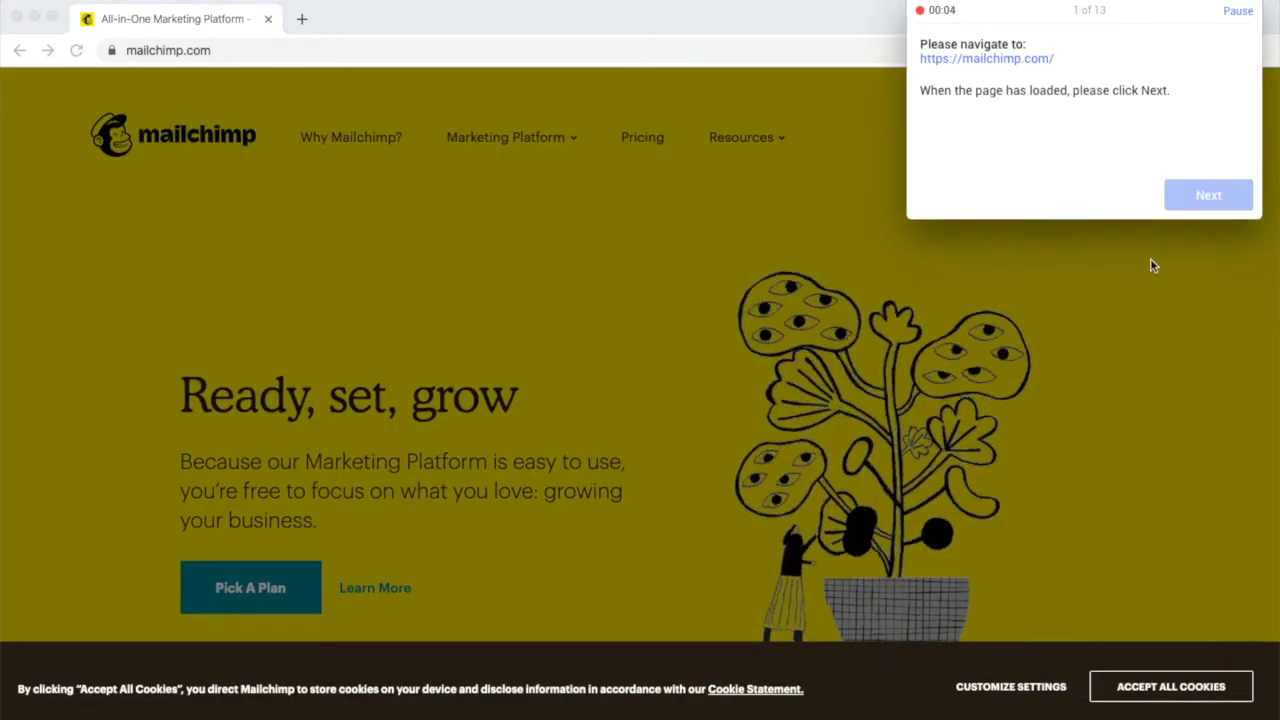
Step: Advance past the page-load task and accept all cookies to dismiss the banner
left_click(1196, 205)
left_click(1171, 686)
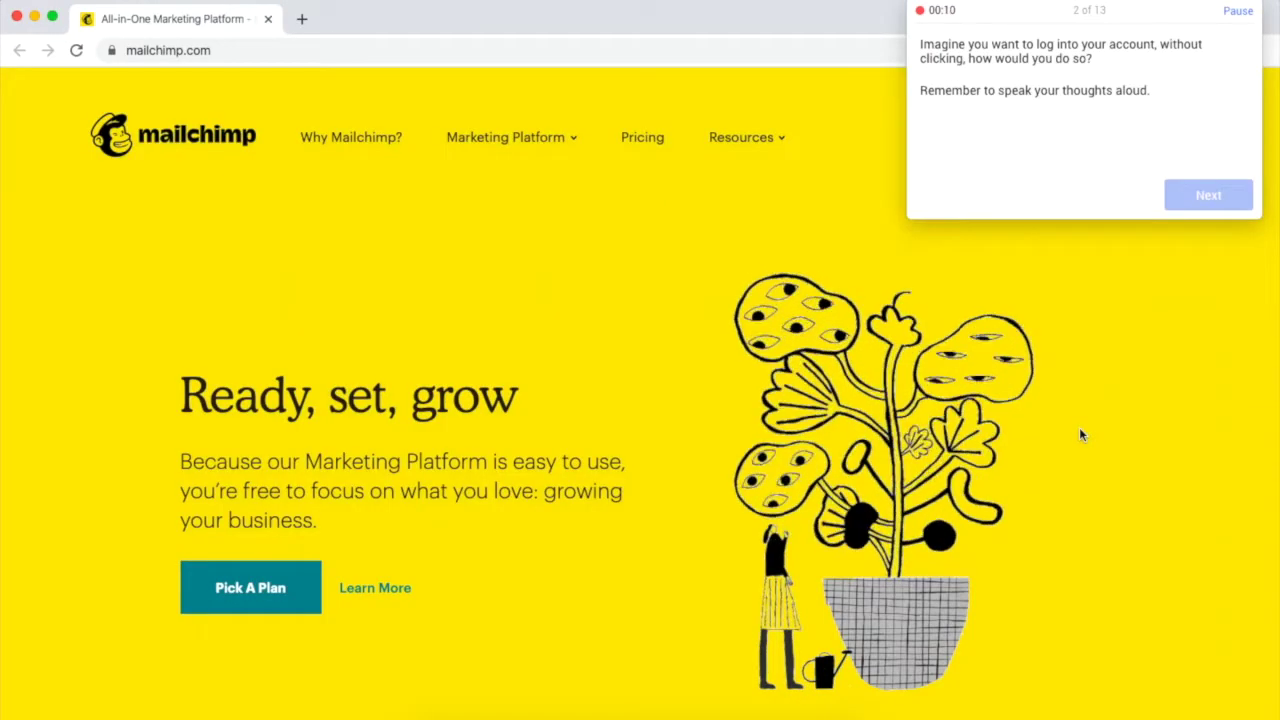
left_click_drag(1054, 23, 1049, 497)
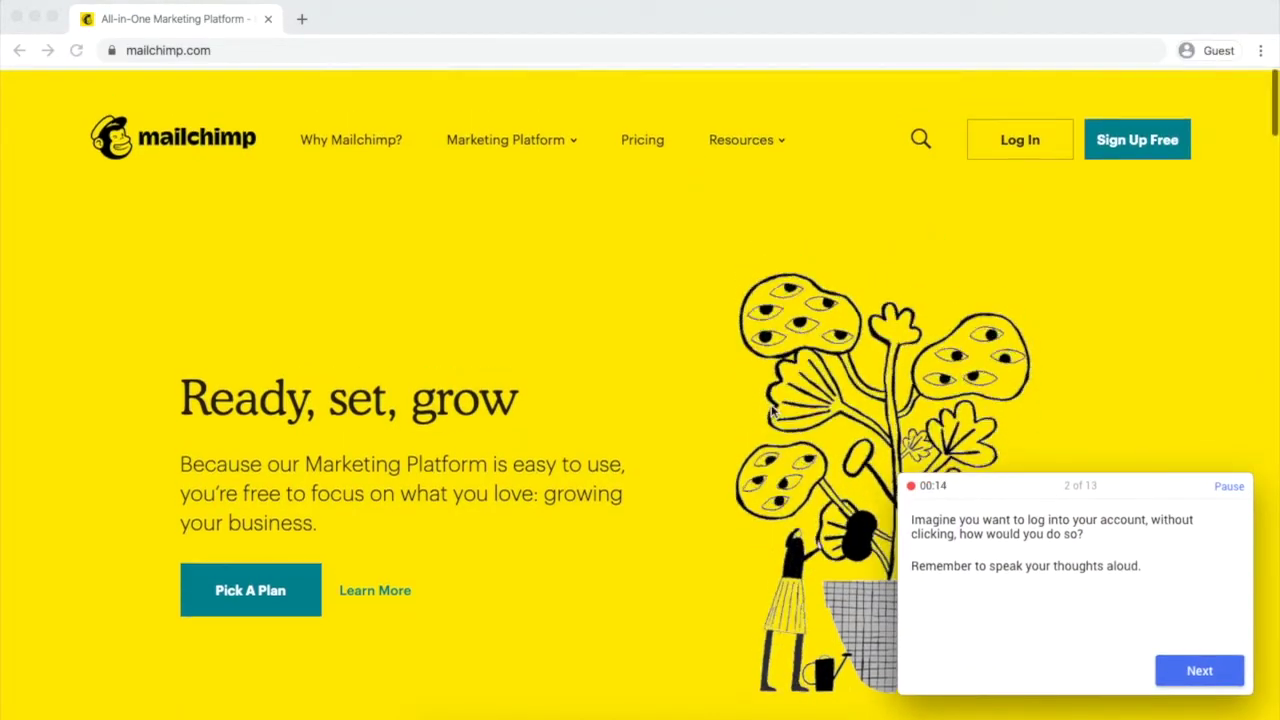
scroll(772, 412, "down", 1)
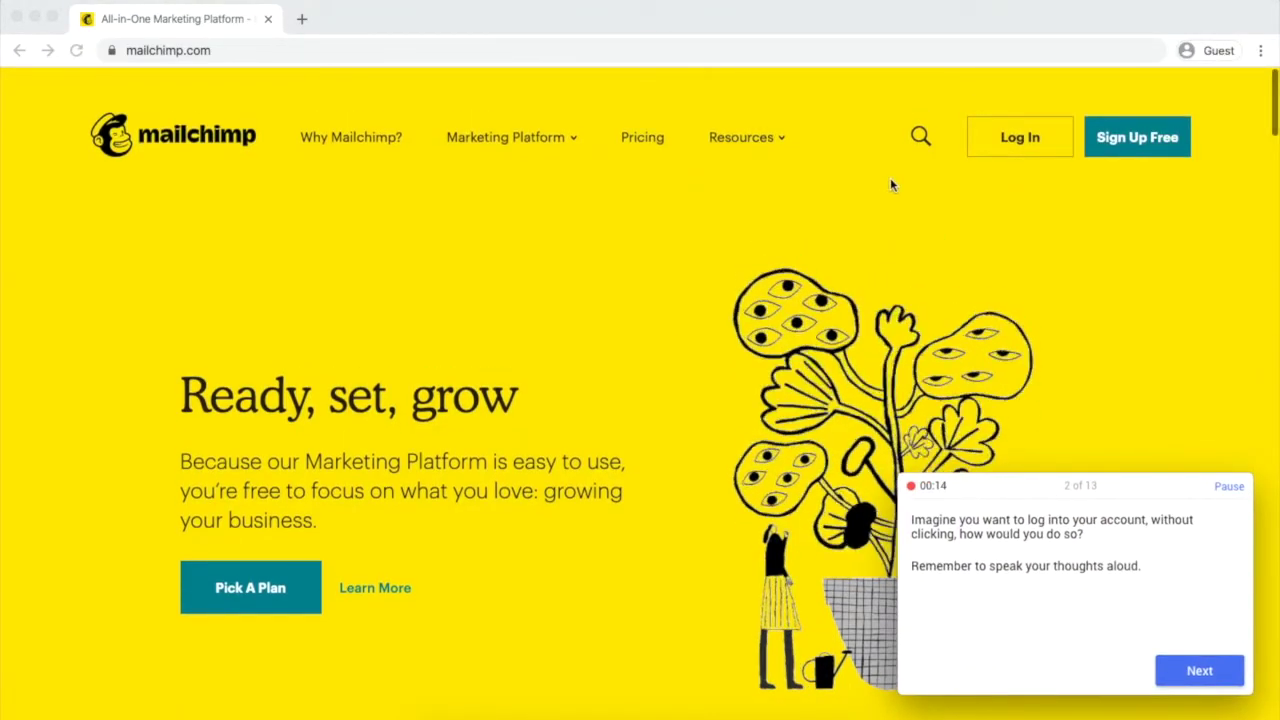
left_click(1198, 665)
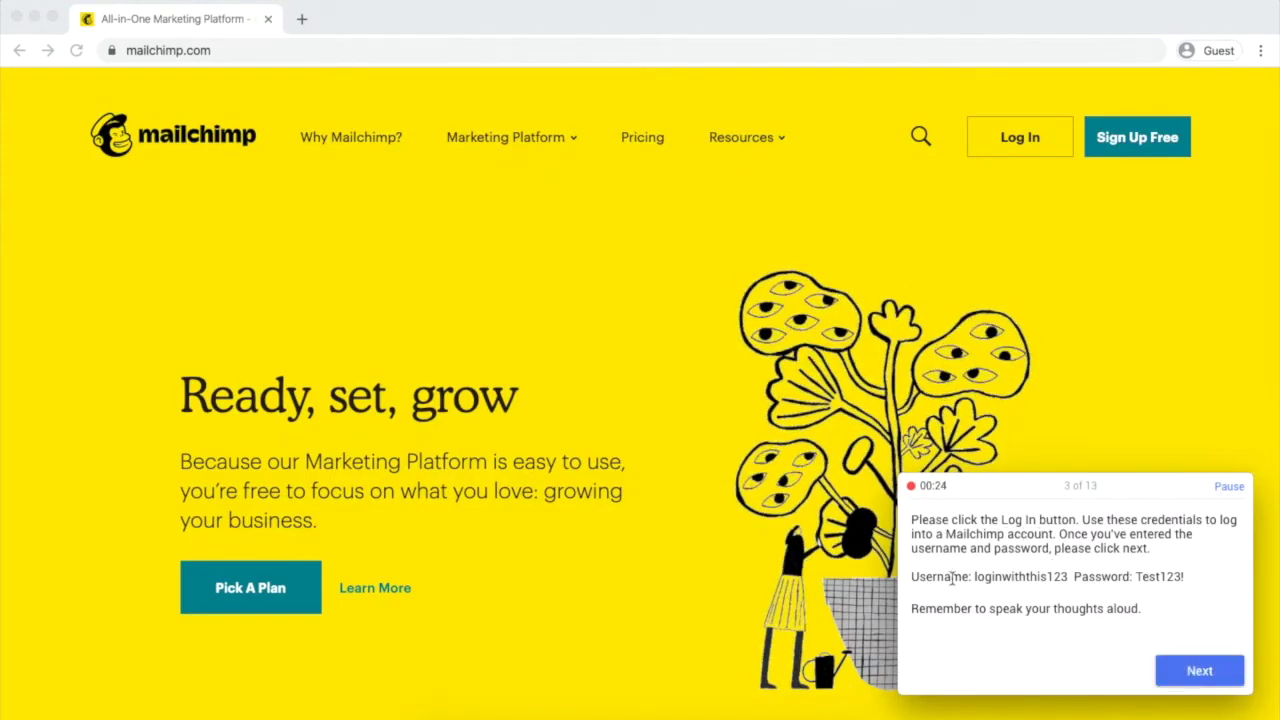
double_click(1034, 577)
key("super+c")
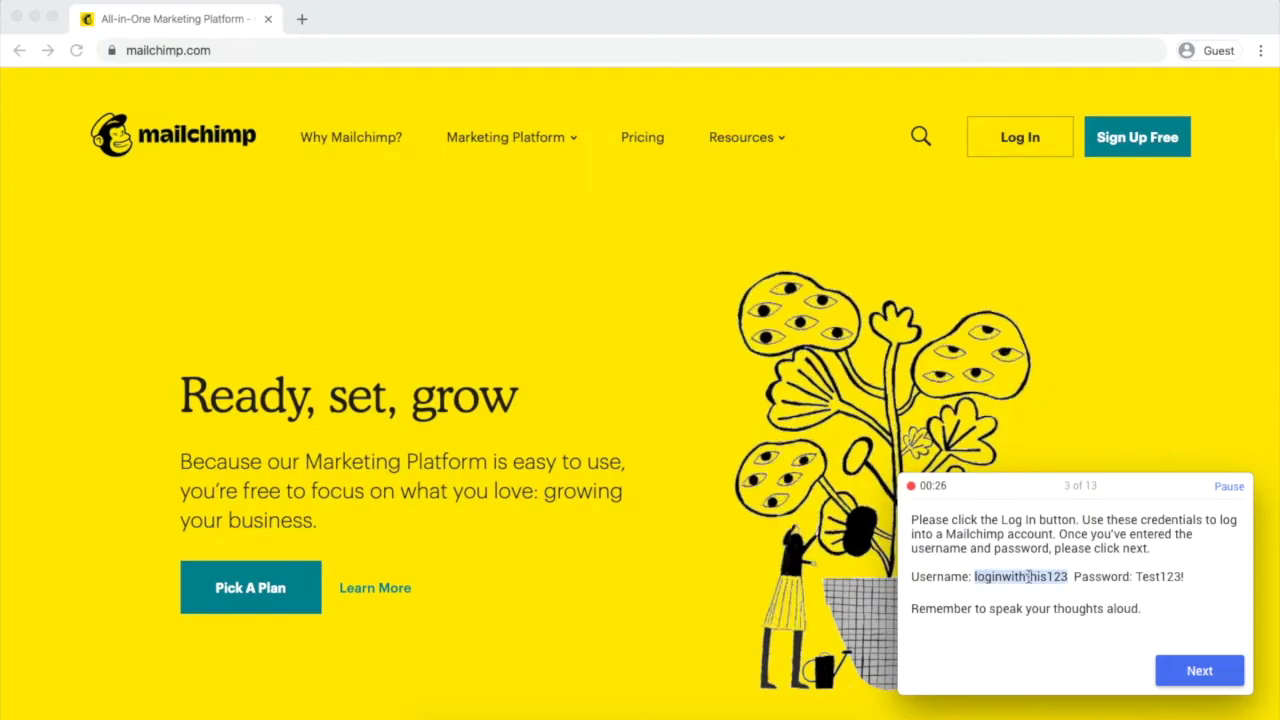
left_click(1024, 118)
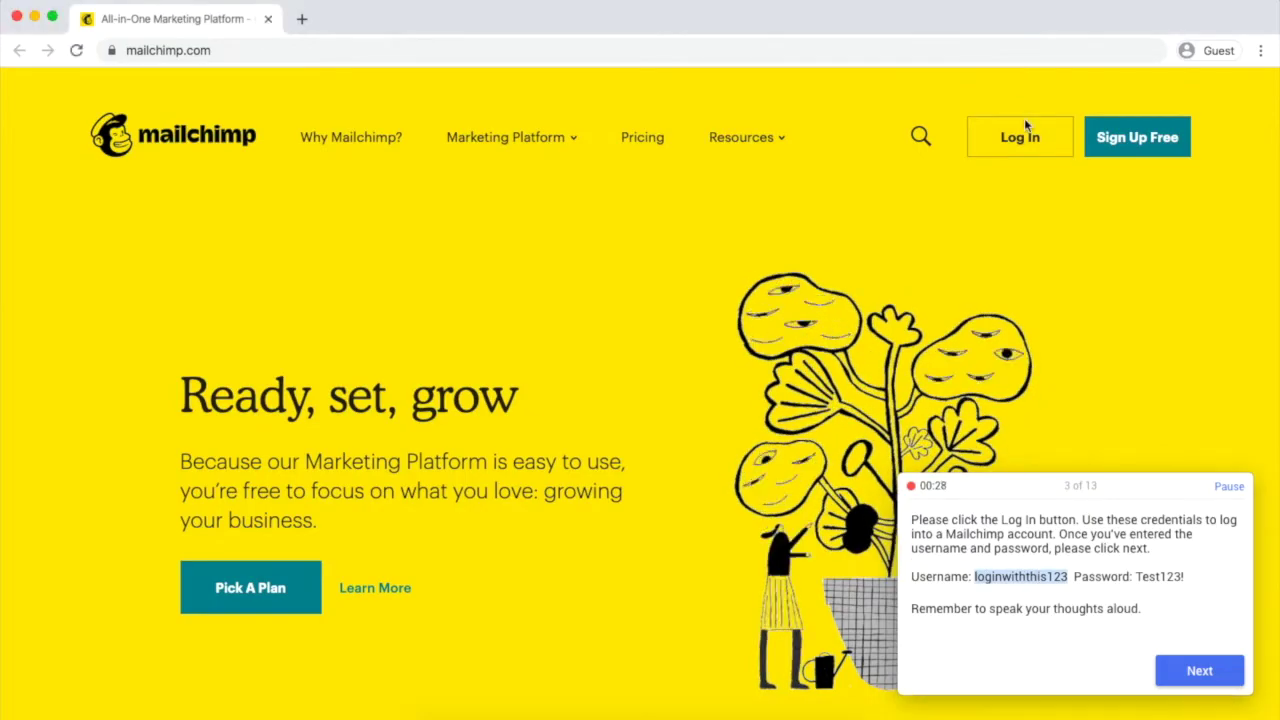
Step: On the login page, paste the test username and enter the password, toggling Show/Hide
left_click(1020, 134)
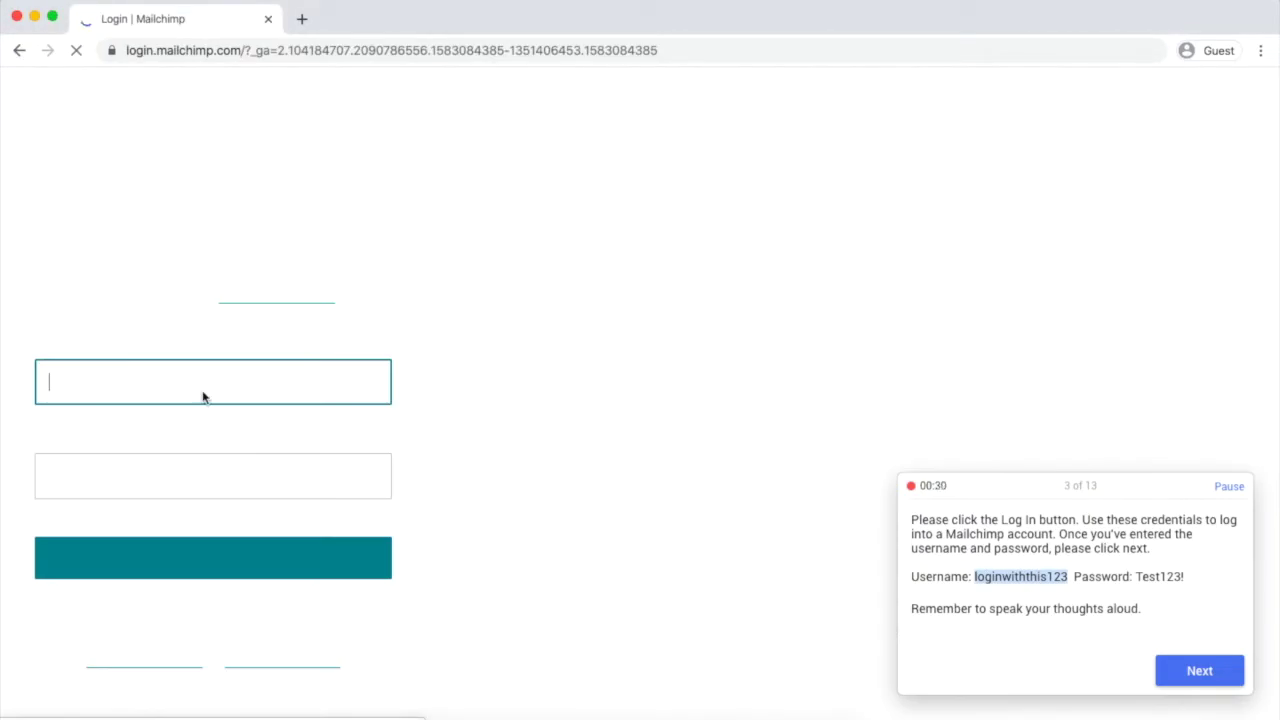
key("super+v")
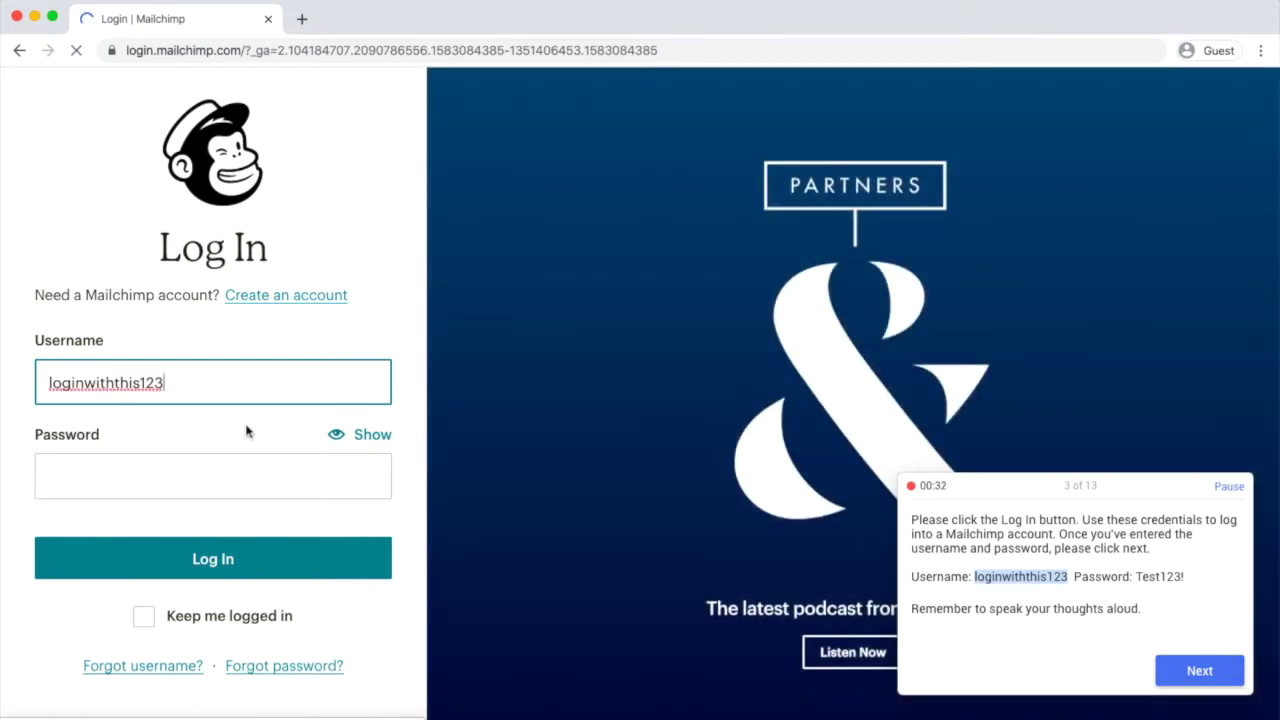
left_click_drag(1137, 570, 1191, 585)
left_click(295, 477)
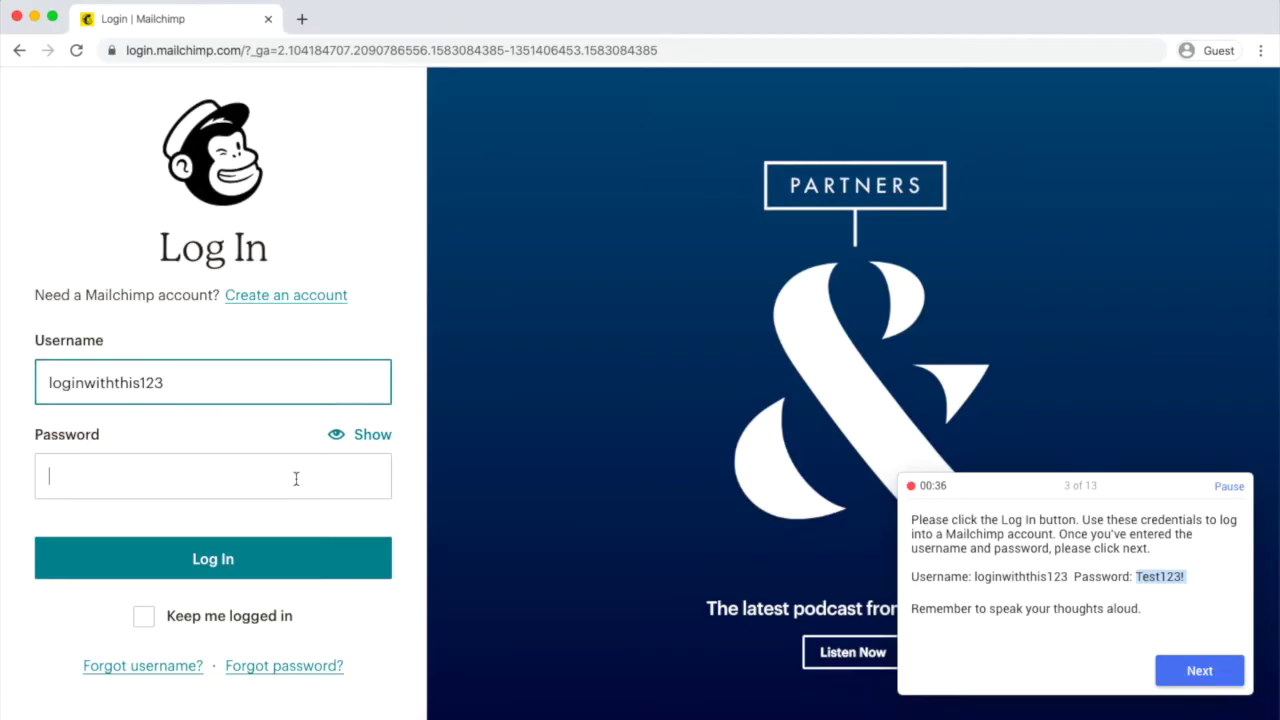
left_click(350, 437)
left_click(374, 438)
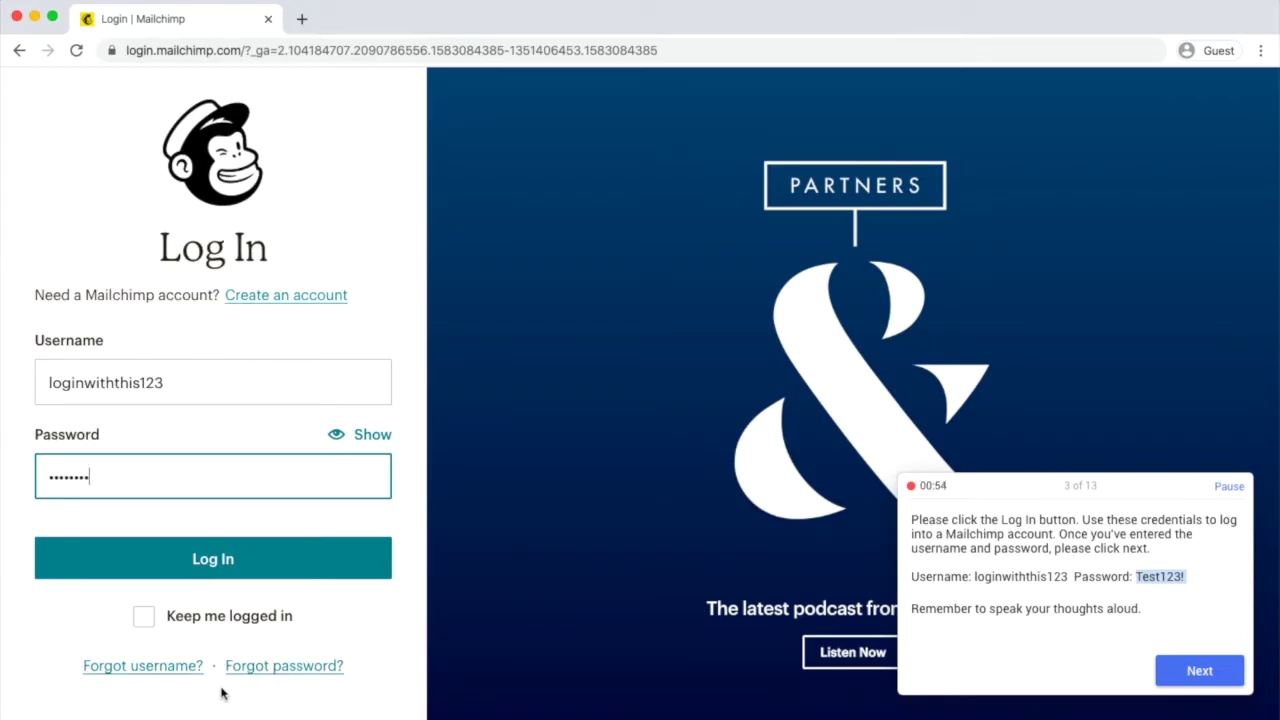
Step: Leave 'keep me logged in' off, submit the credentials and advance to the next test task
left_click(143, 616)
left_click(213, 622)
left_click_drag(962, 490, 934, 337)
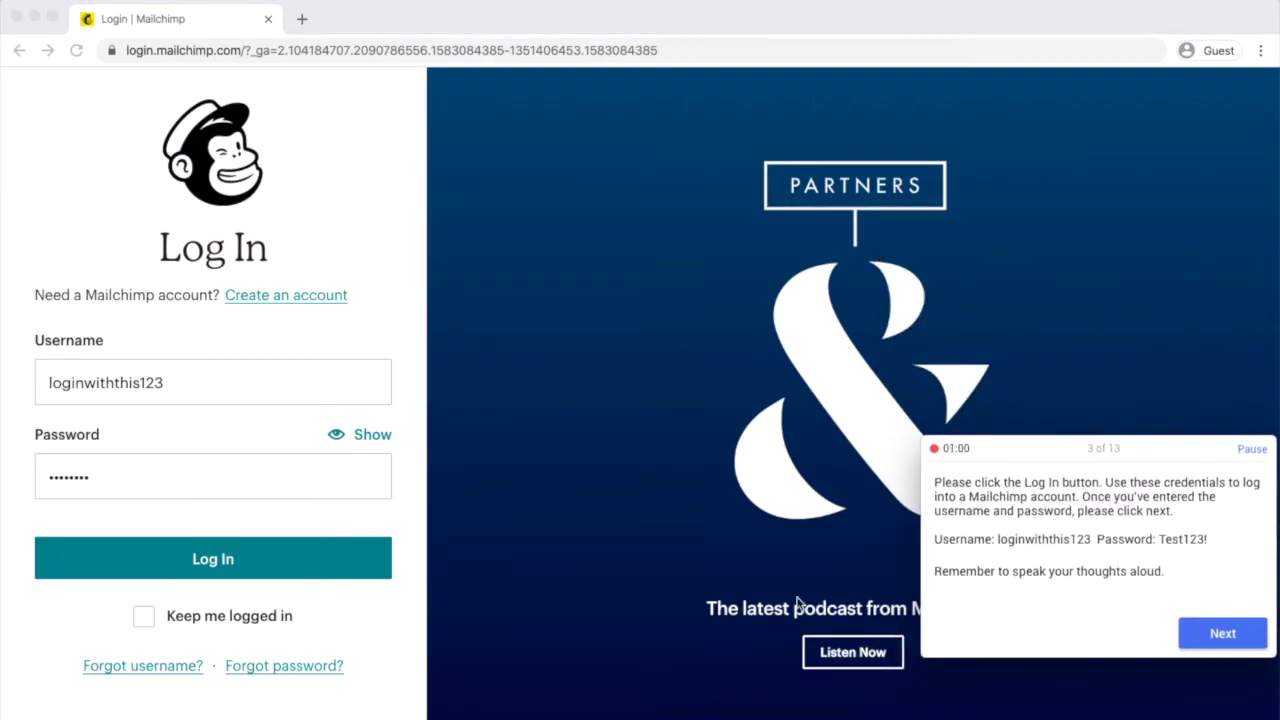
left_click(694, 271)
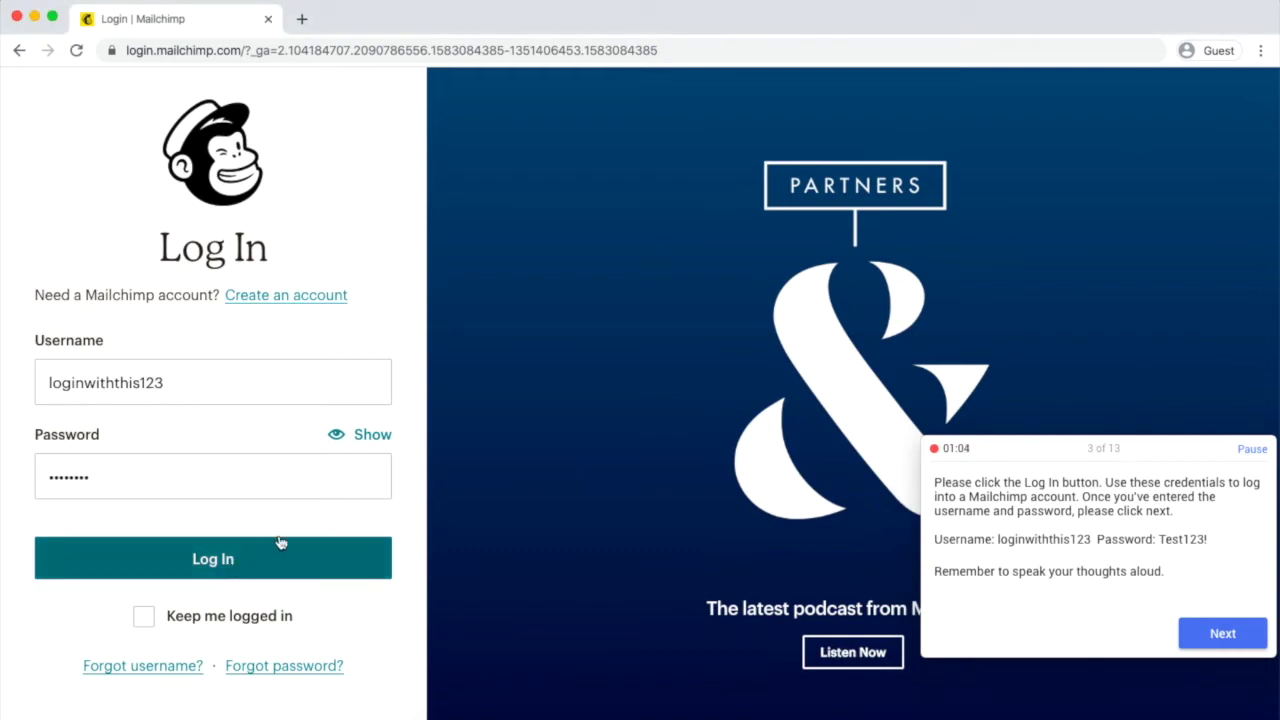
left_click(220, 557)
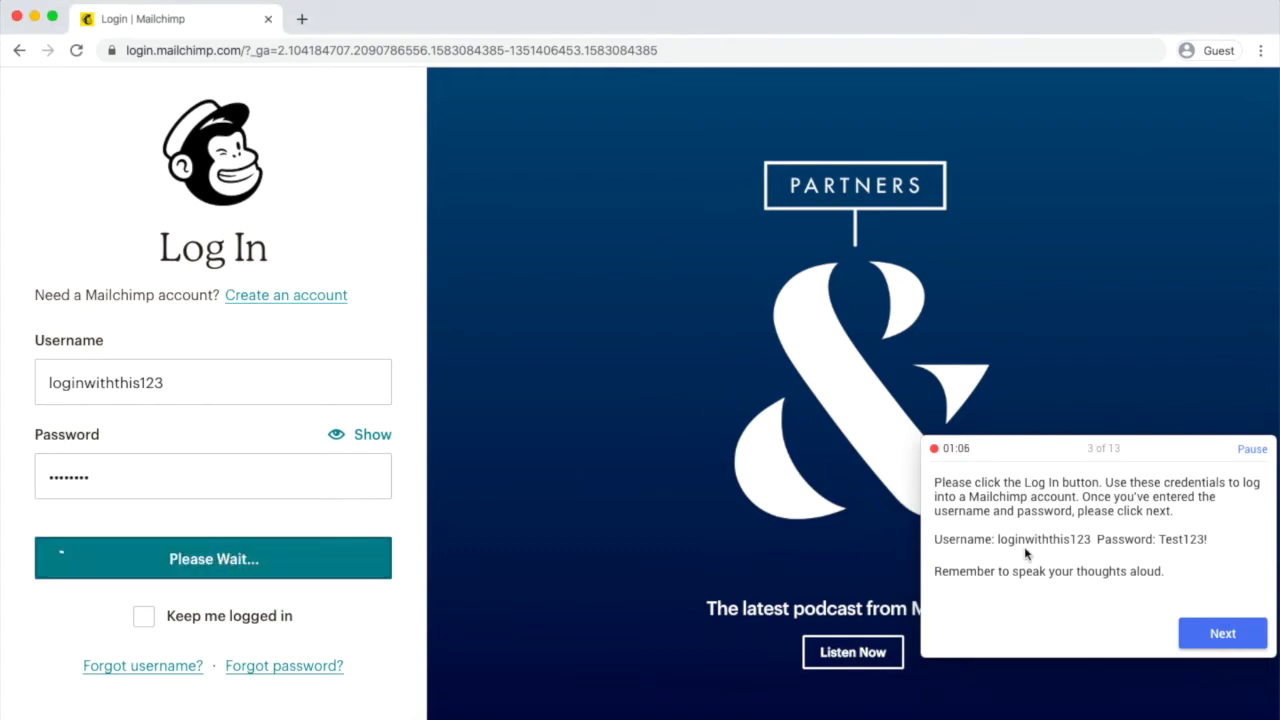
left_click(1222, 633)
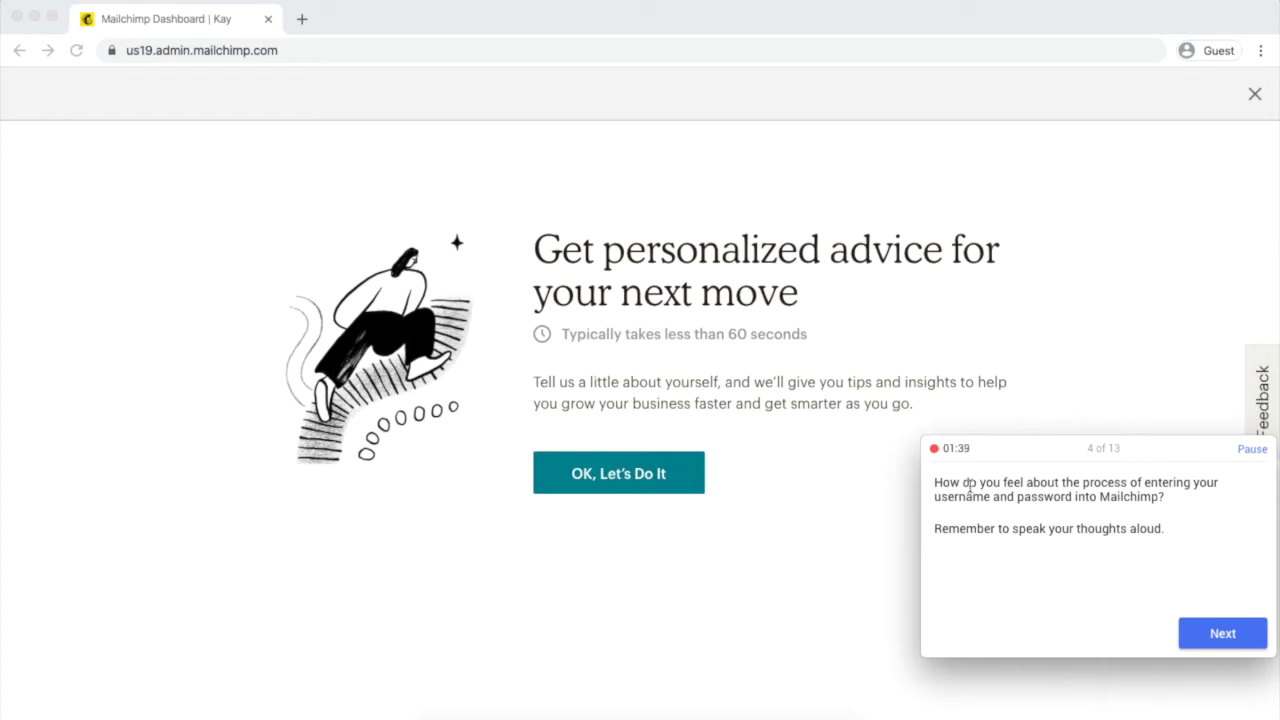
Step: Close the personalized advice overlay to reveal the account dashboard
left_click(756, 544)
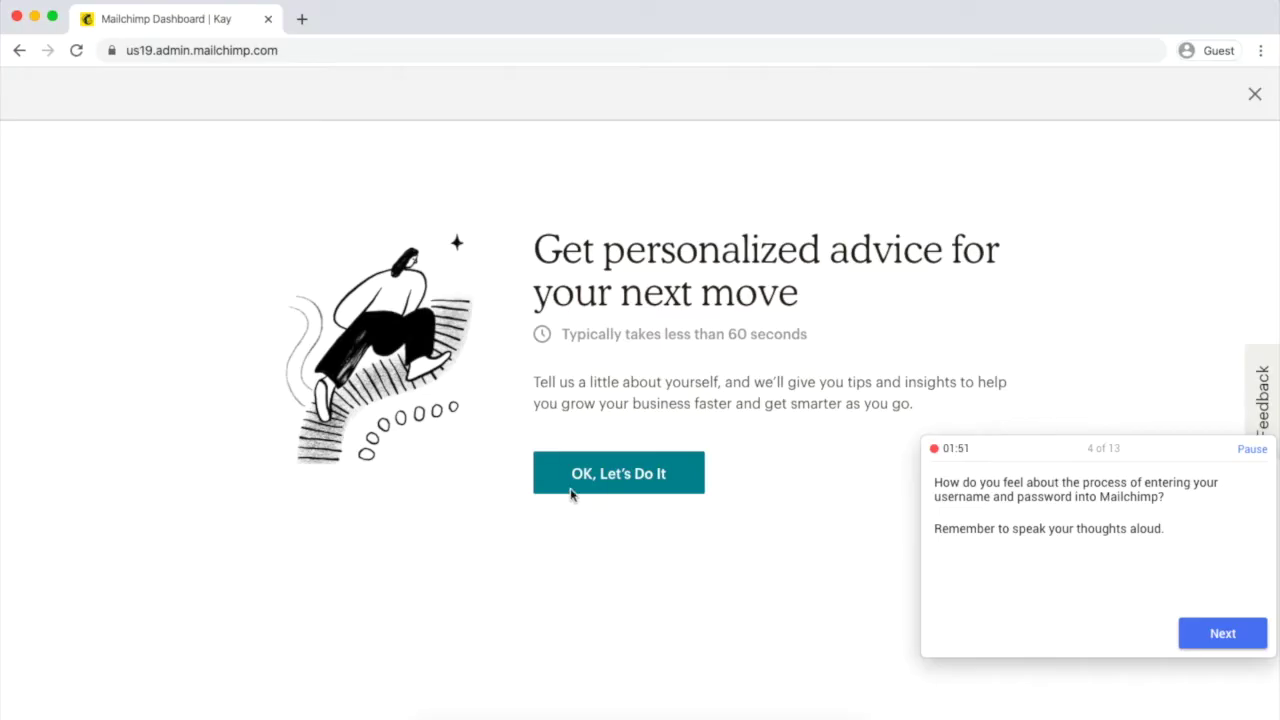
left_click(1256, 96)
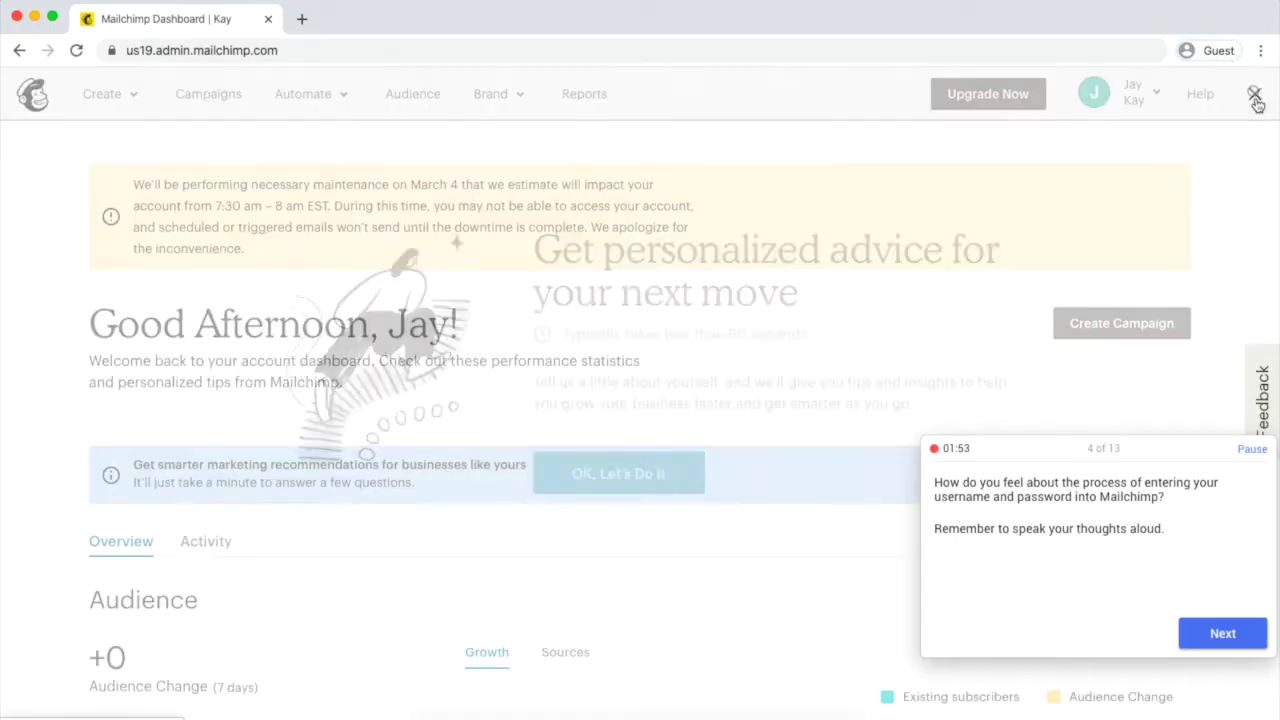
left_click(1232, 638)
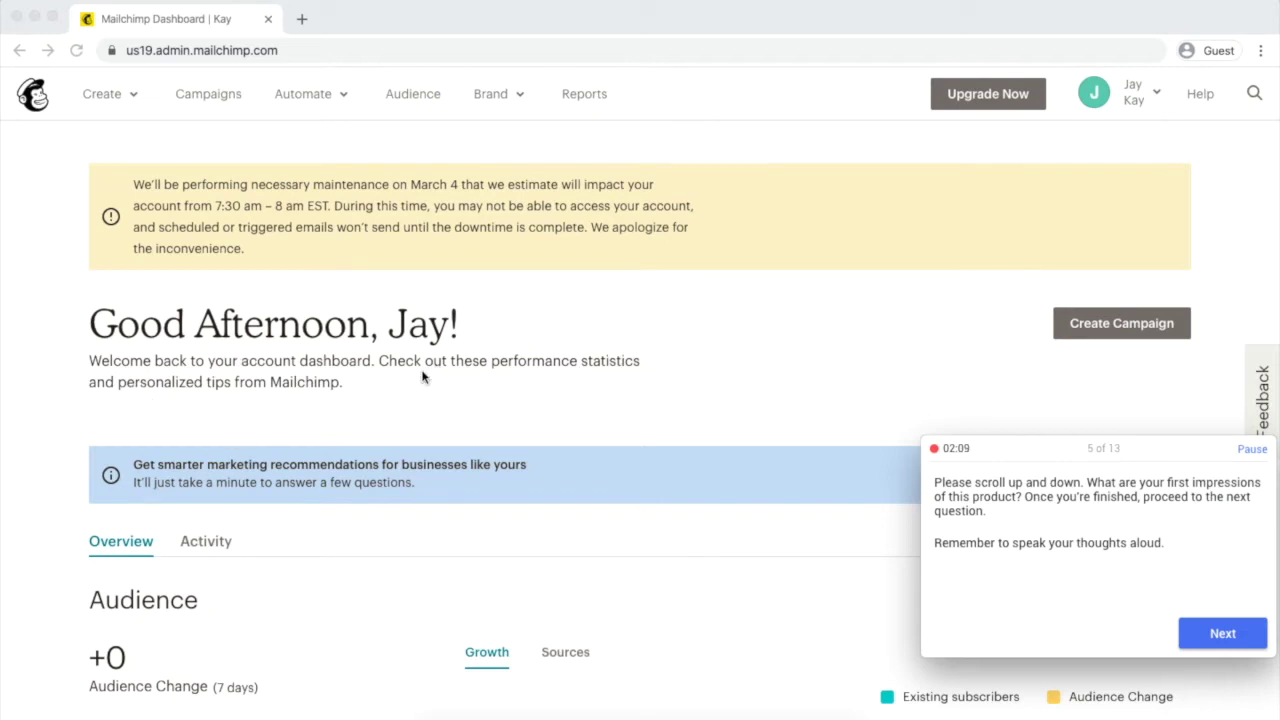
scroll(422, 377, "down", 3)
scroll(422, 377, "down", 1)
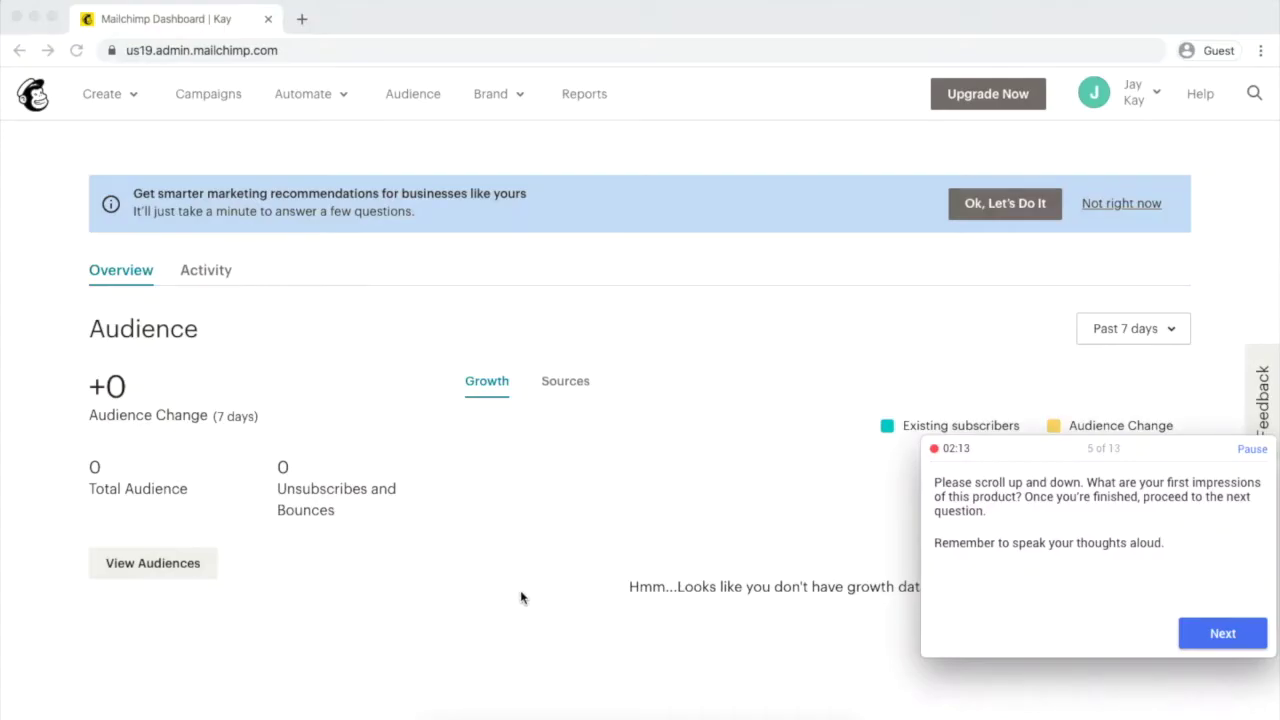
scroll(522, 597, "down", 4)
scroll(521, 597, "up", 1)
scroll(521, 597, "down", 8)
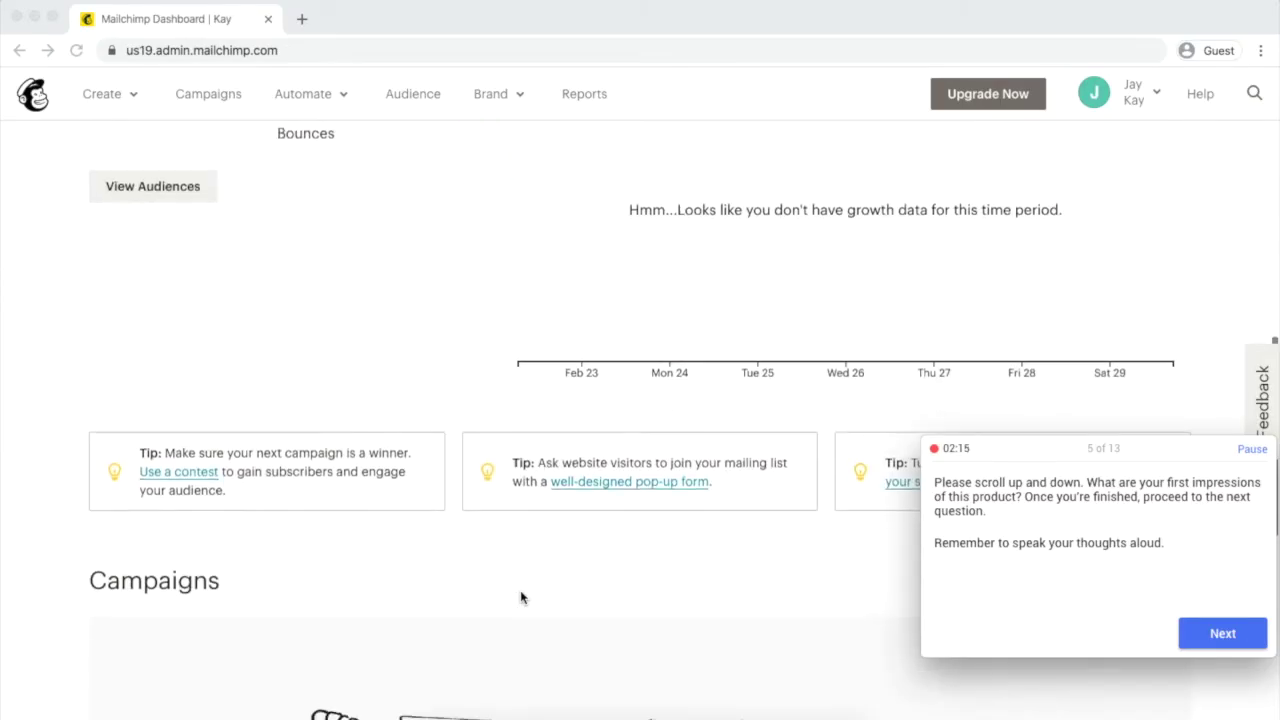
scroll(644, 396, "up", 9)
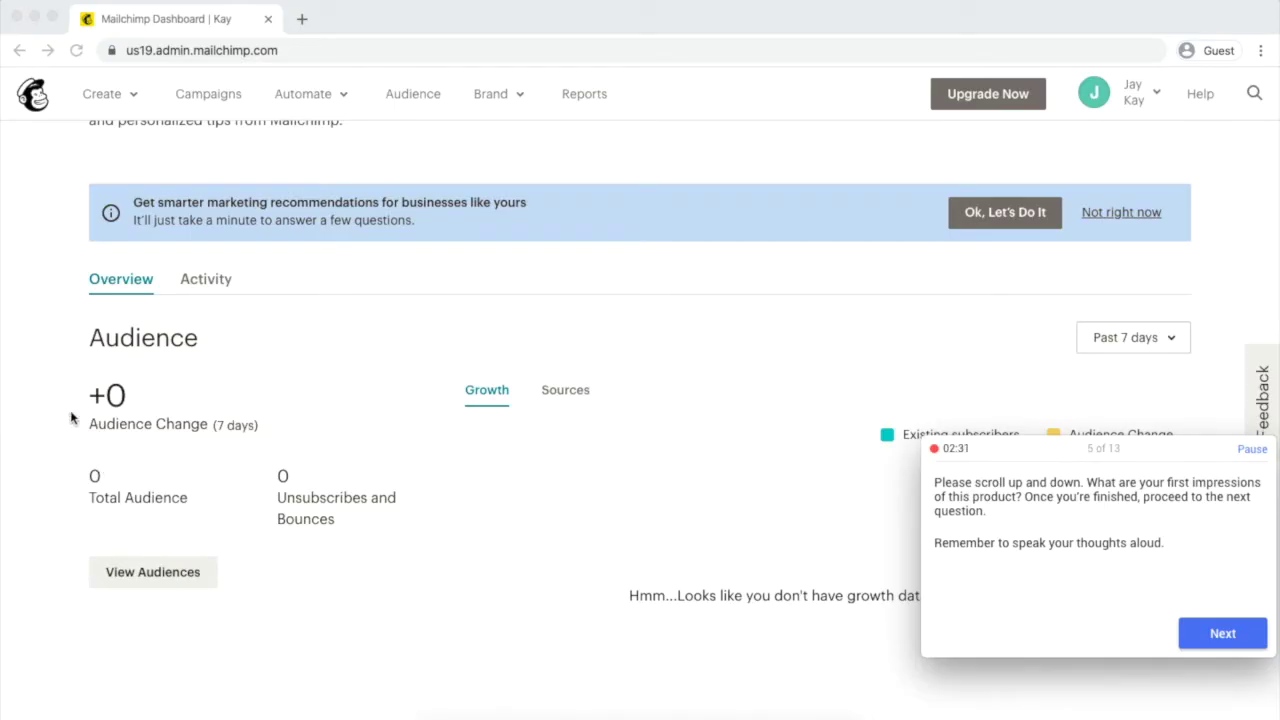
Step: Switch the Audience chart to Sources and scroll through the dashboard and back up
left_click(555, 393)
scroll(429, 560, "down", 4)
scroll(429, 560, "up", 1)
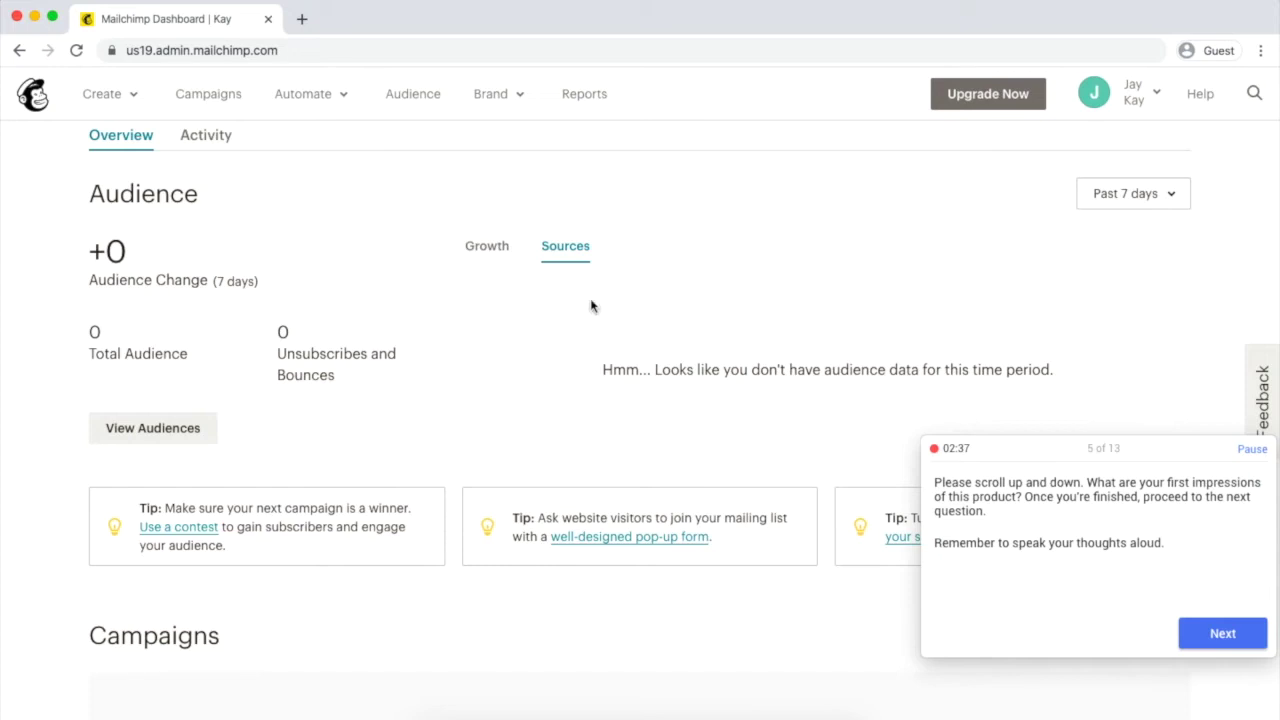
scroll(483, 388, "down", 3)
scroll(483, 388, "down", 1)
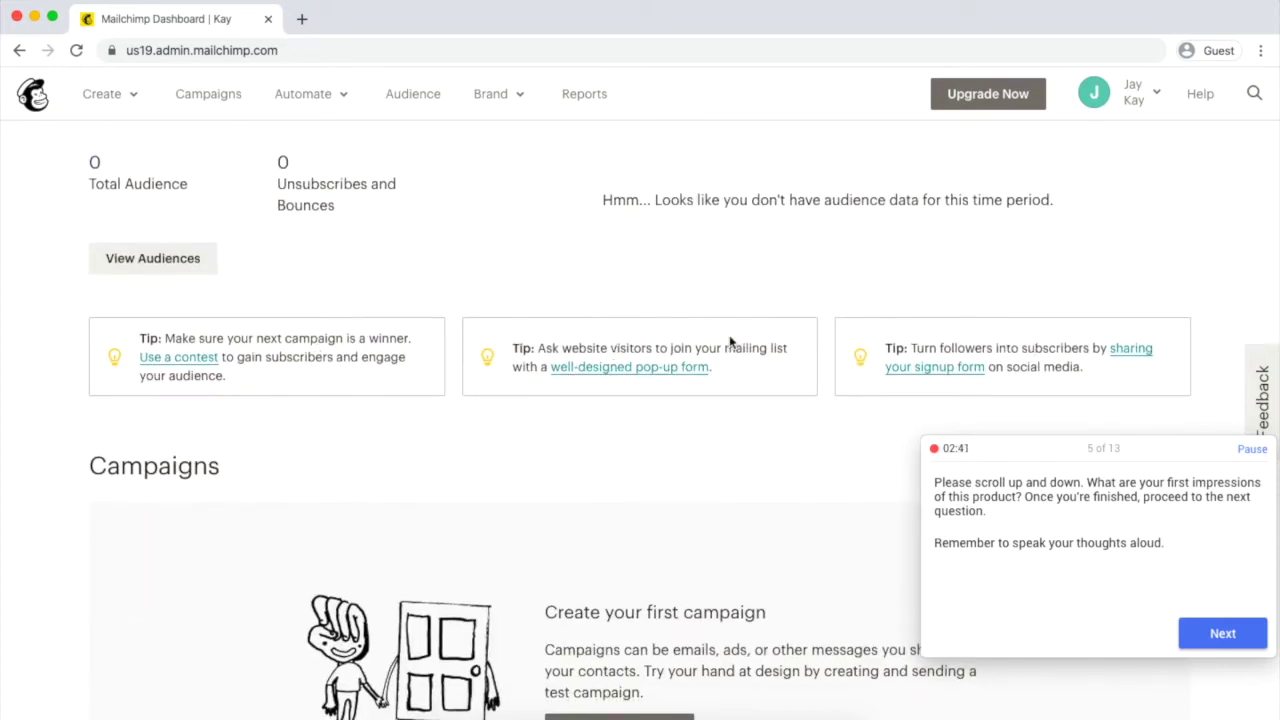
scroll(463, 408, "down", 2)
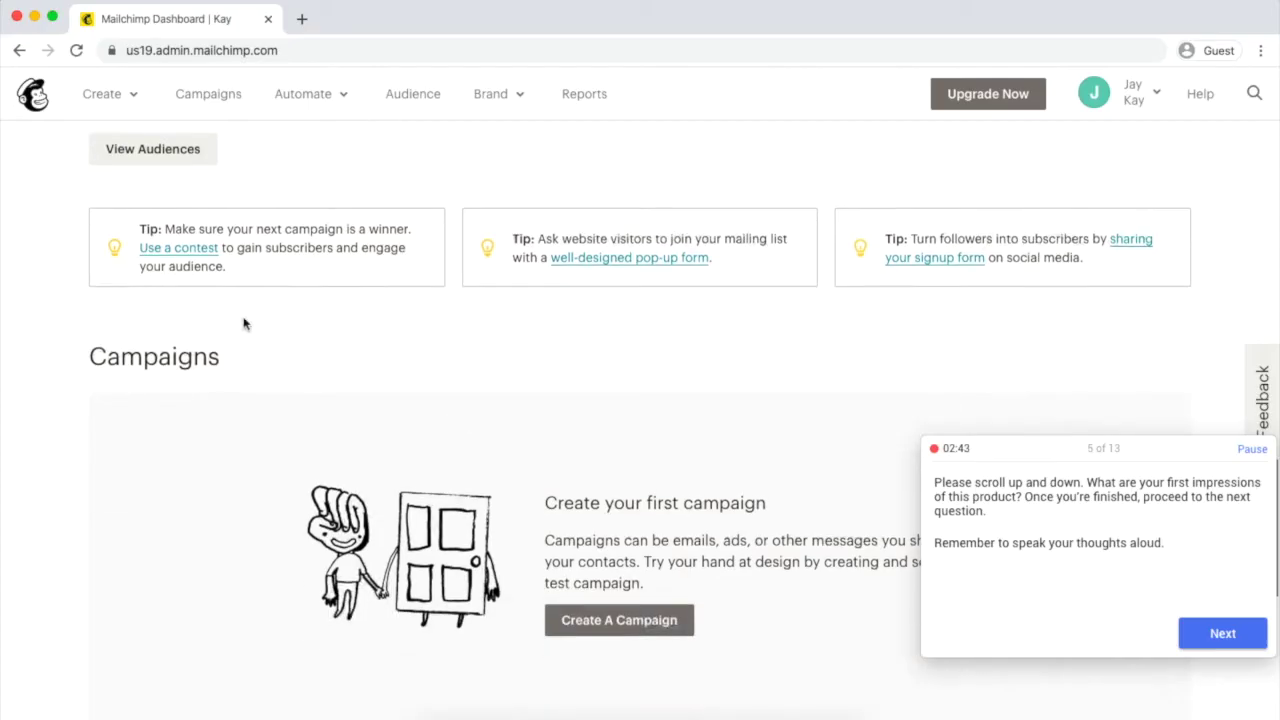
scroll(230, 330, "up", 2)
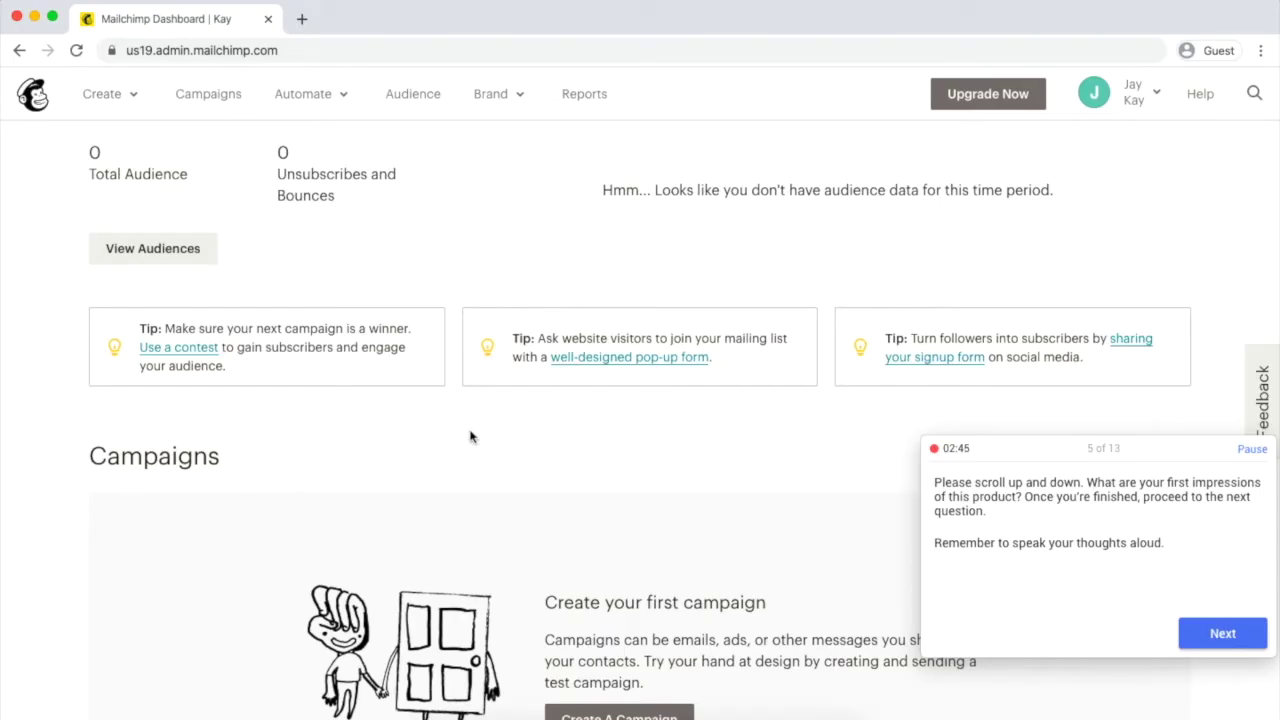
scroll(766, 576, "down", 3)
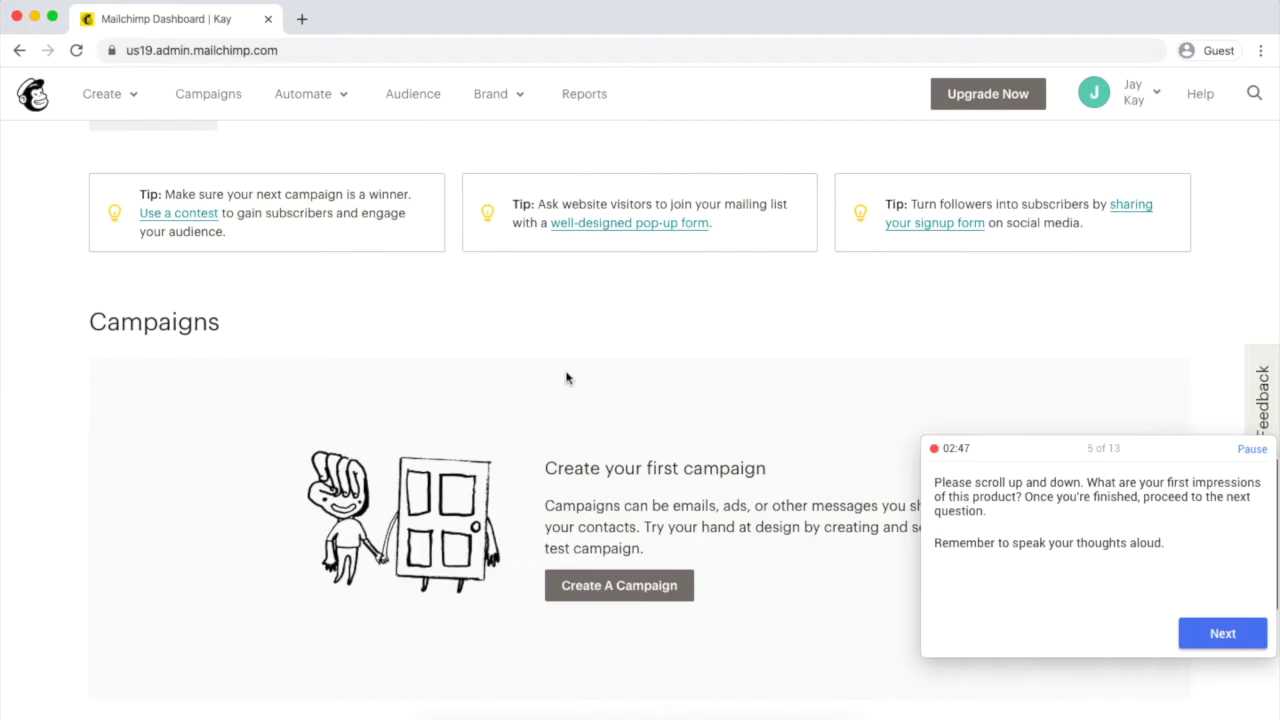
scroll(598, 469, "down", 2)
scroll(610, 550, "down", 2)
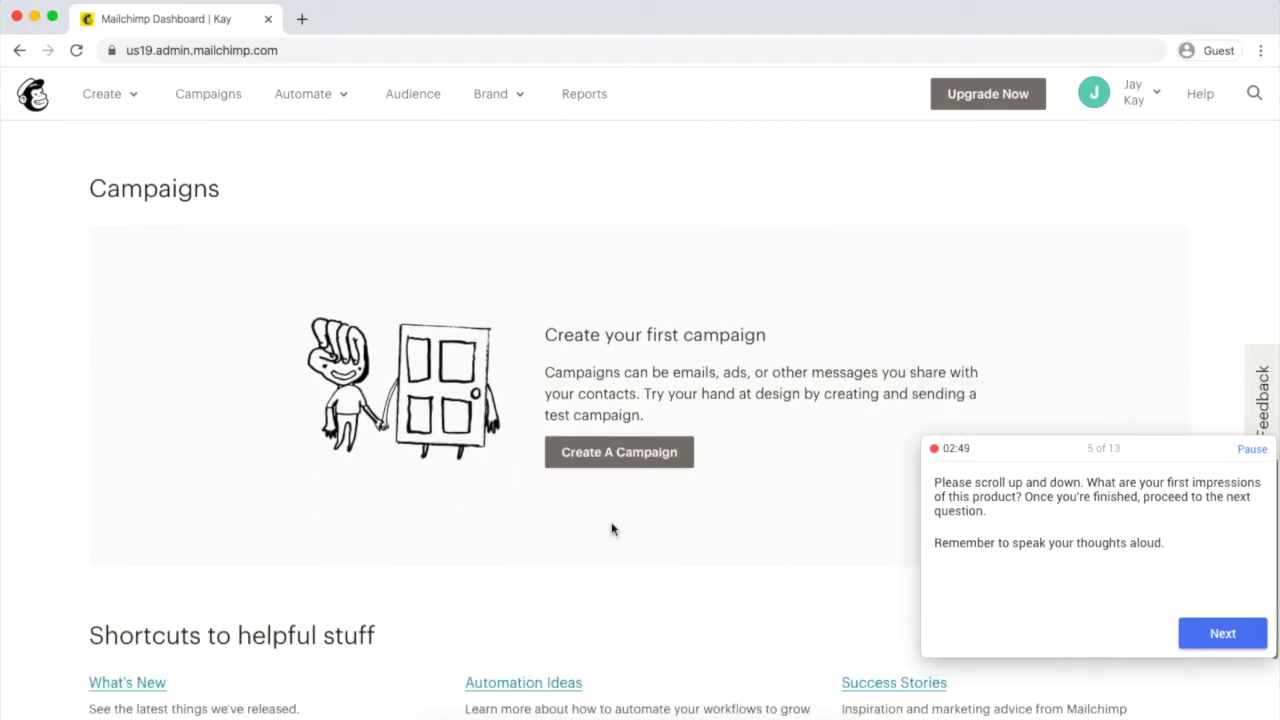
scroll(600, 560, "down", 2)
scroll(610, 540, "down", 1)
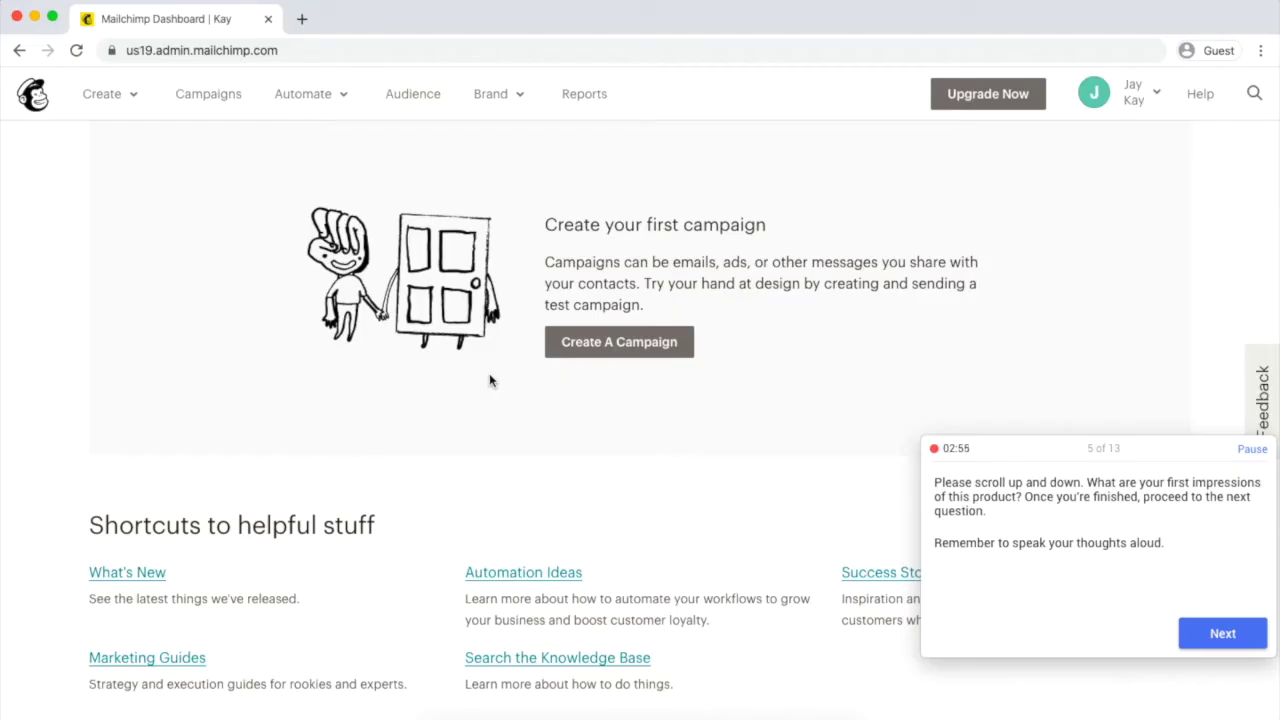
scroll(490, 380, "down", 3)
scroll(497, 396, "up", 15)
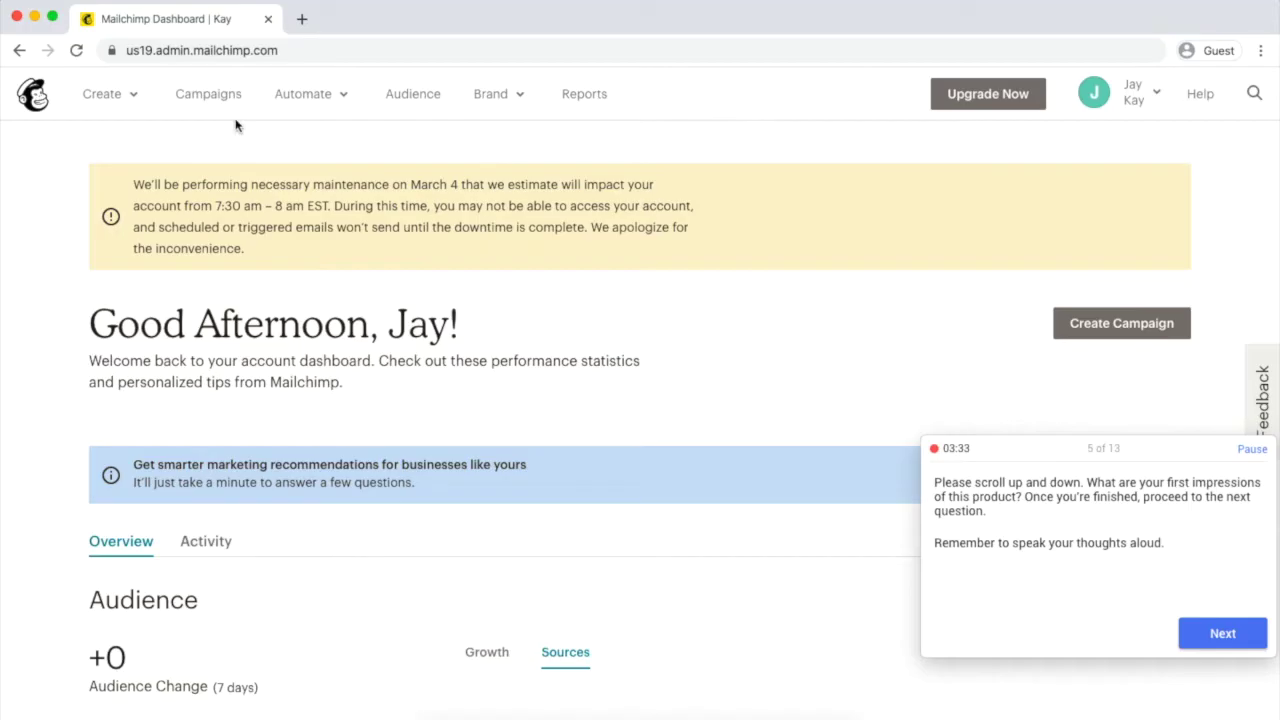
left_click(1214, 626)
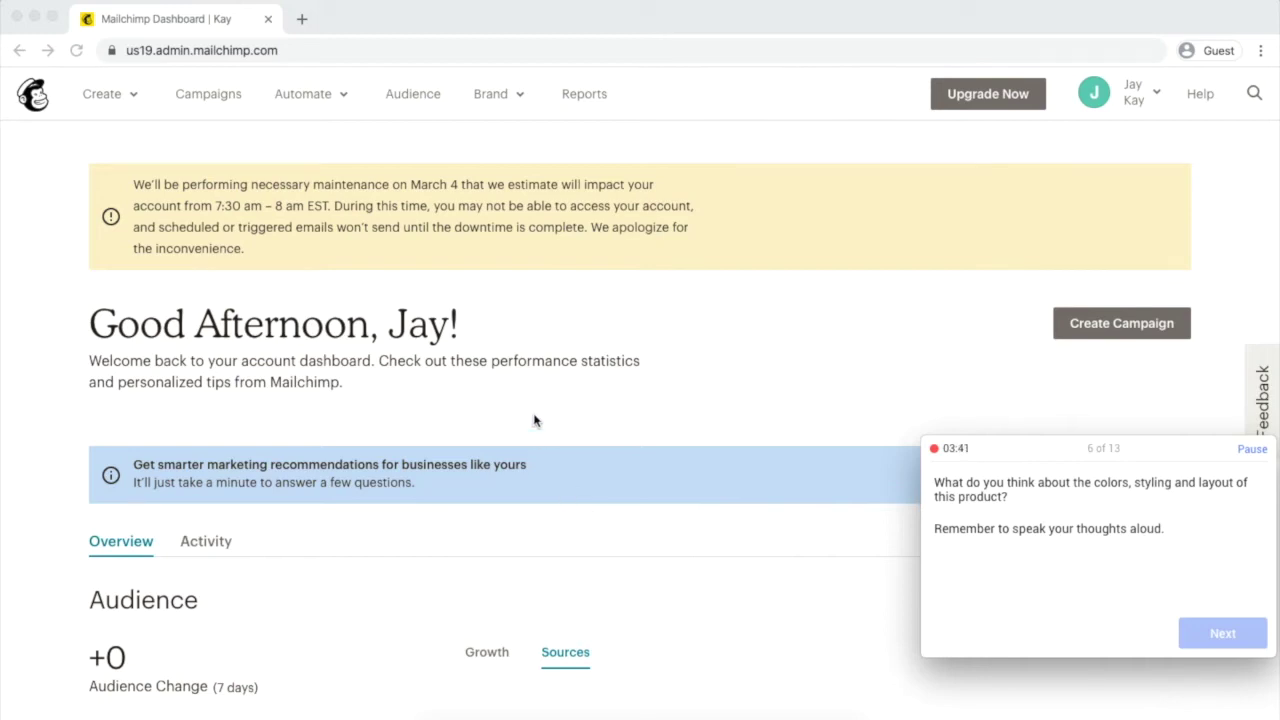
scroll(534, 420, "down", 1)
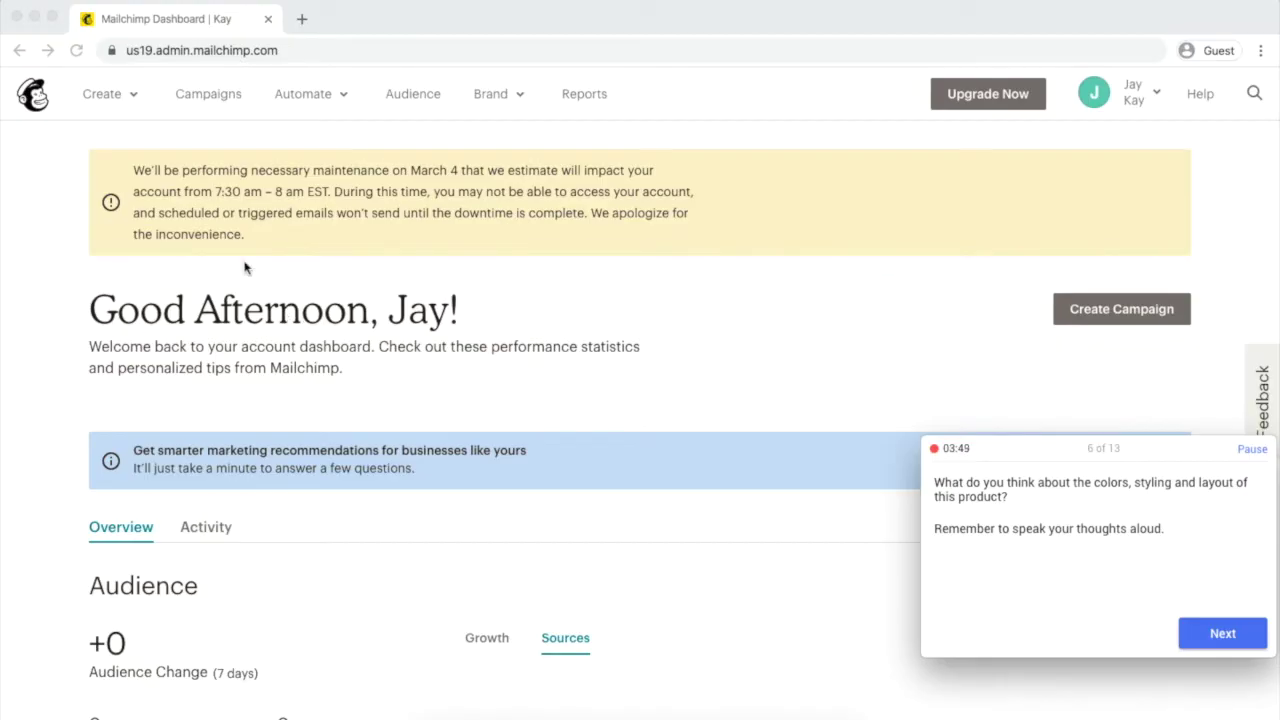
scroll(580, 386, "up", 1)
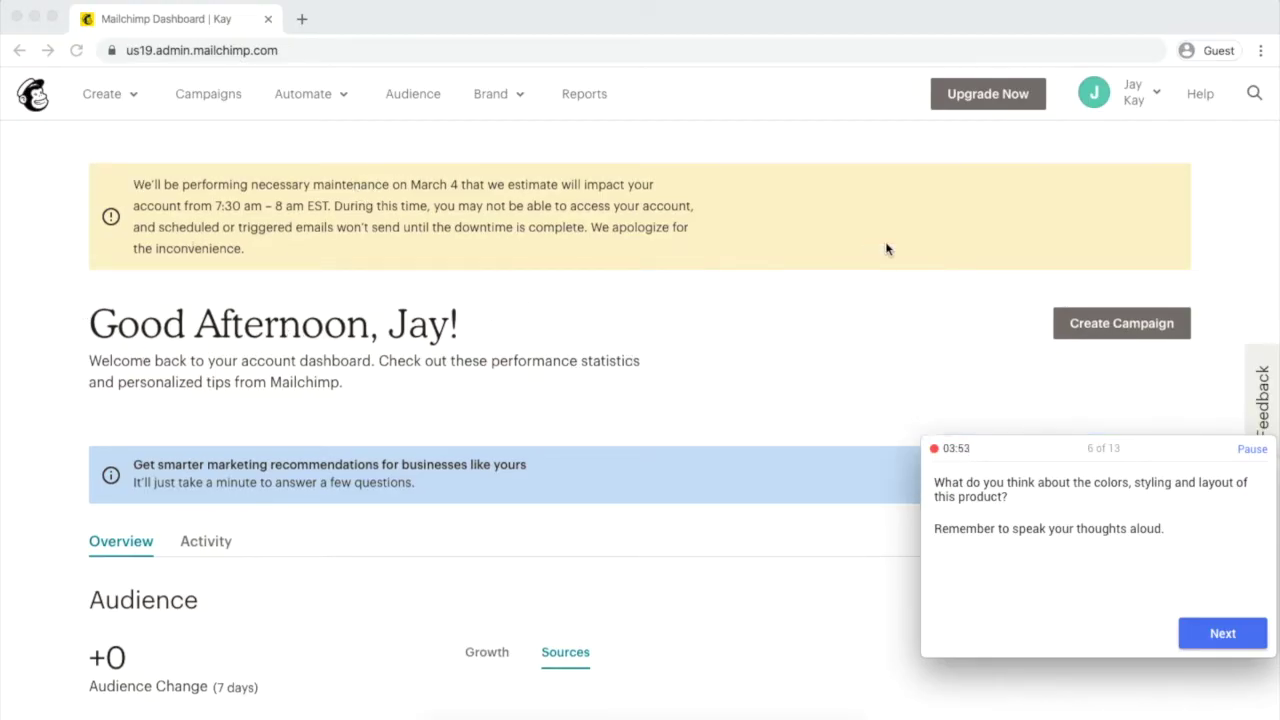
scroll(712, 422, "down", 3)
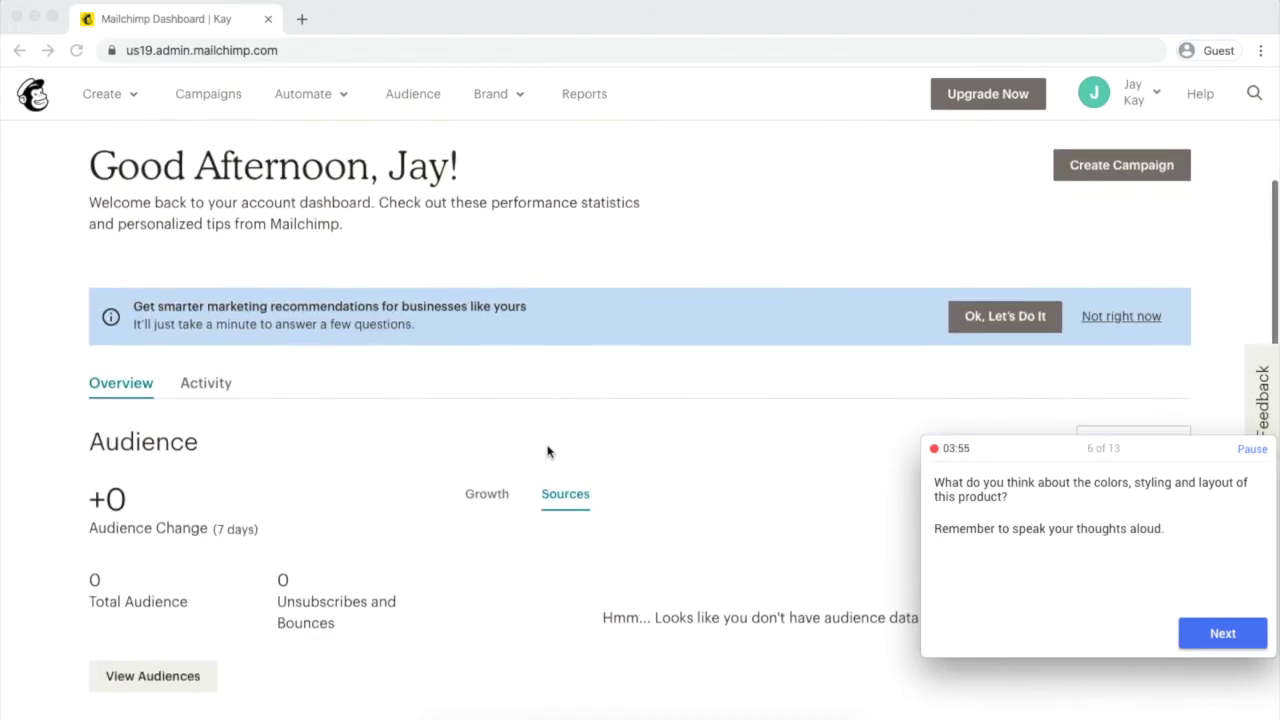
scroll(548, 452, "down", 1)
scroll(614, 450, "down", 10)
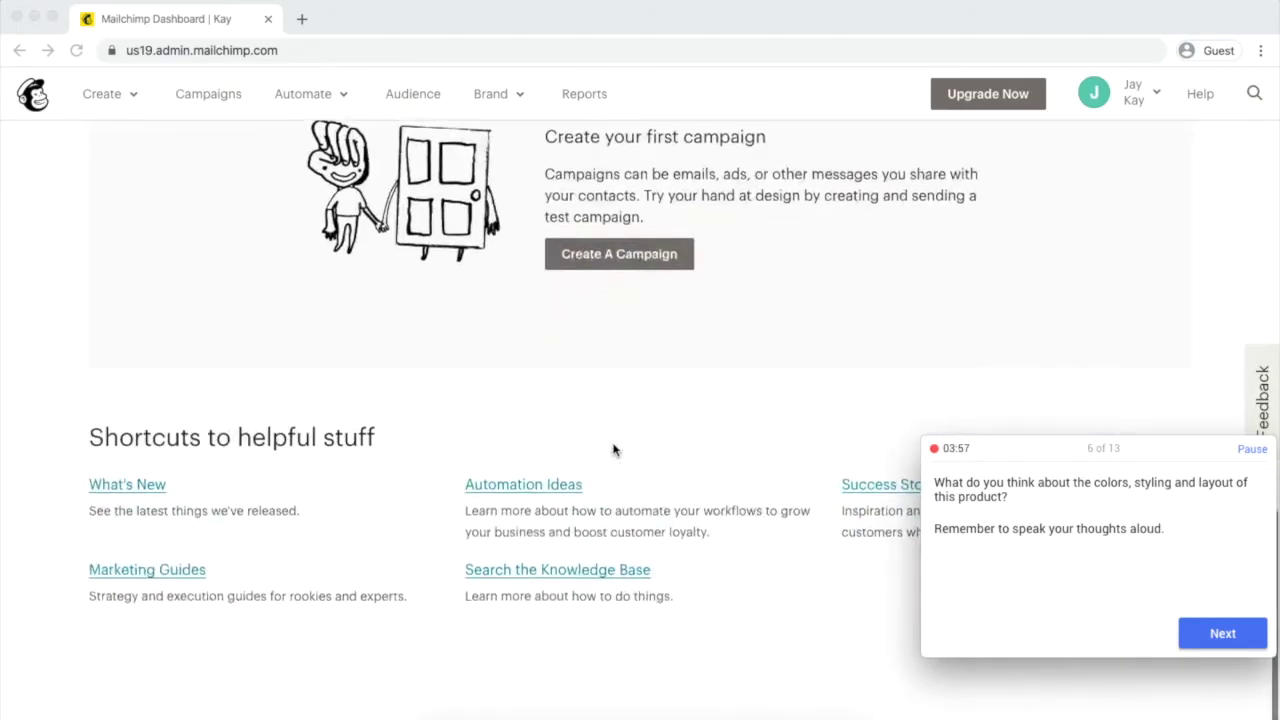
scroll(614, 450, "up", 5)
scroll(614, 450, "down", 5)
scroll(598, 462, "up", 10)
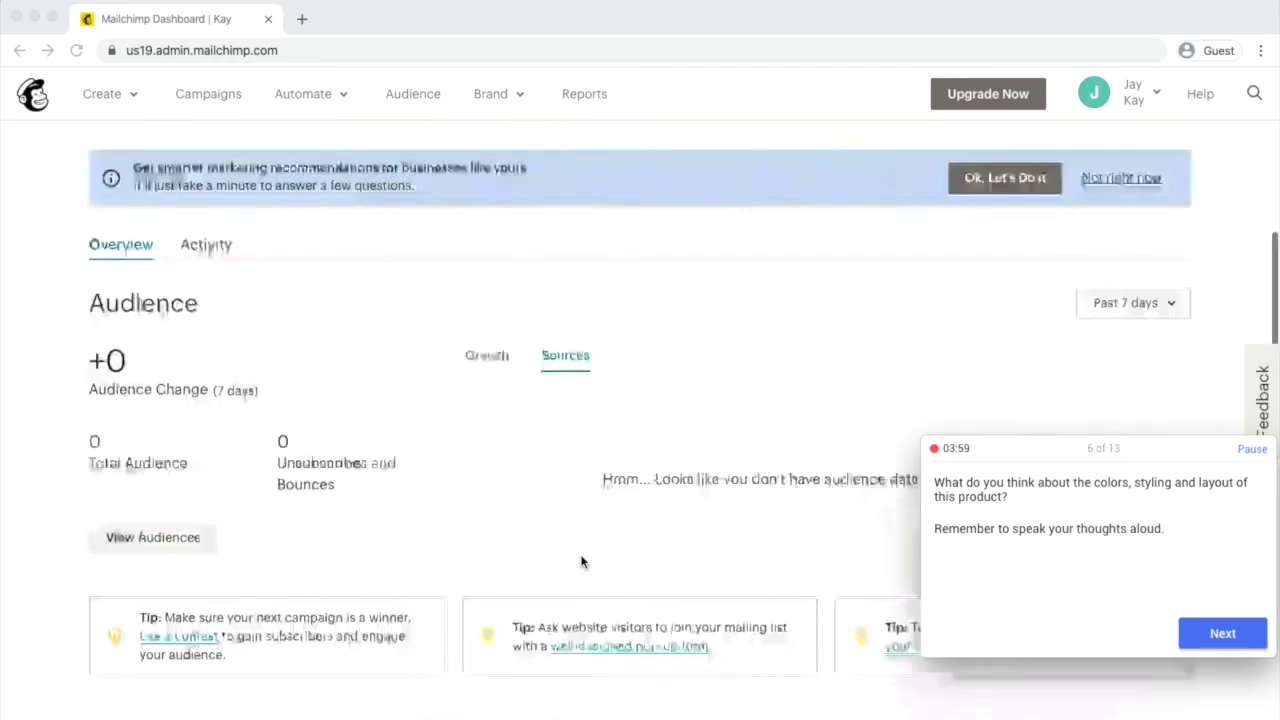
scroll(585, 560, "down", 2)
scroll(594, 558, "down", 3)
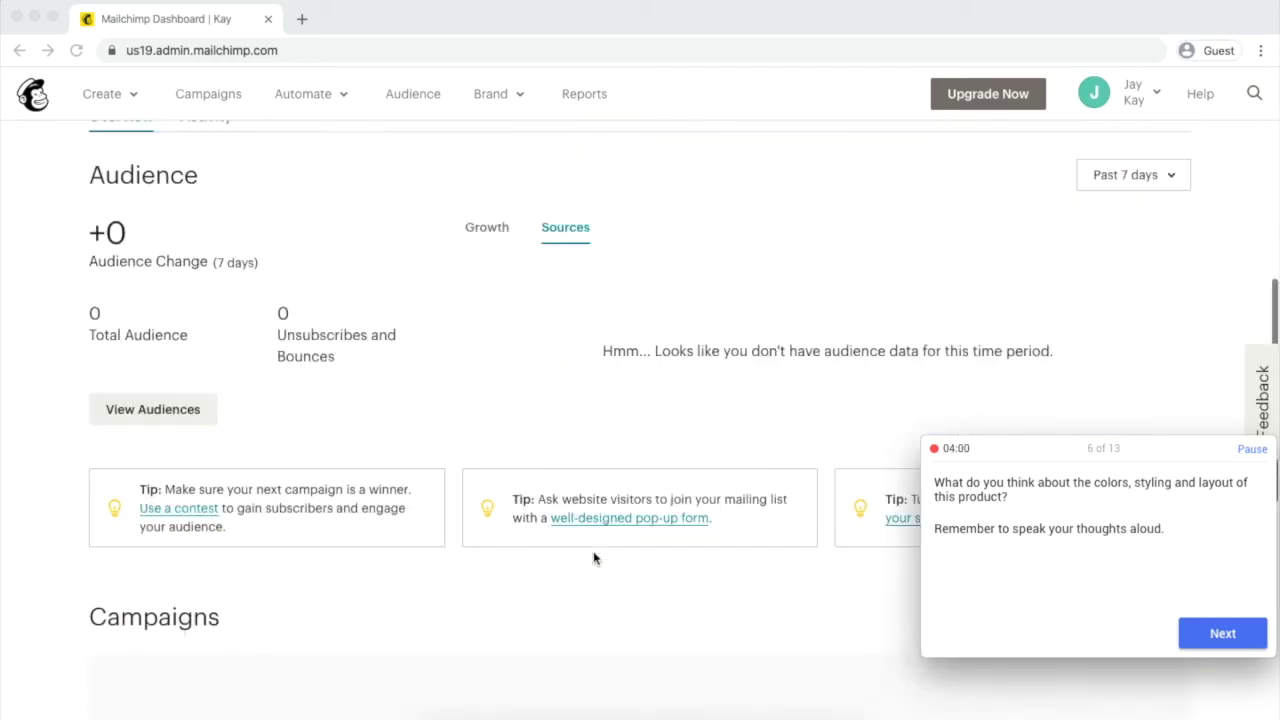
scroll(594, 558, "down", 3)
scroll(594, 558, "up", 8)
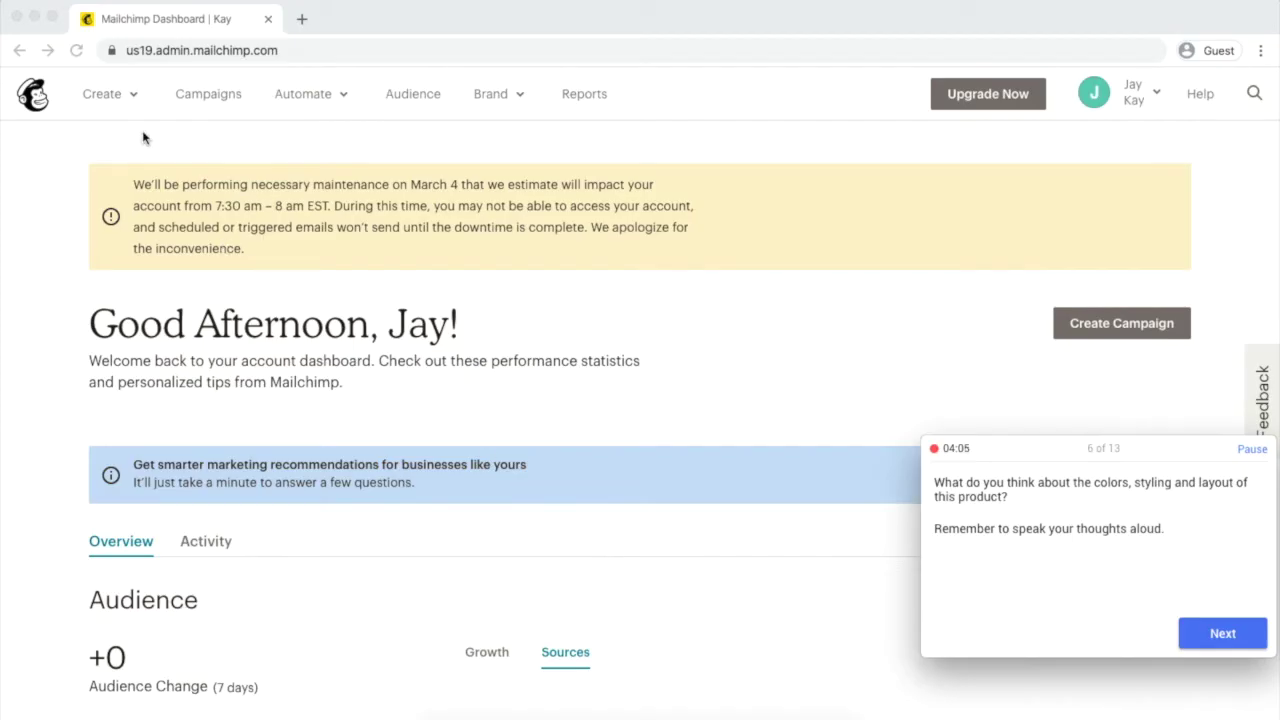
scroll(695, 297, "down", 3)
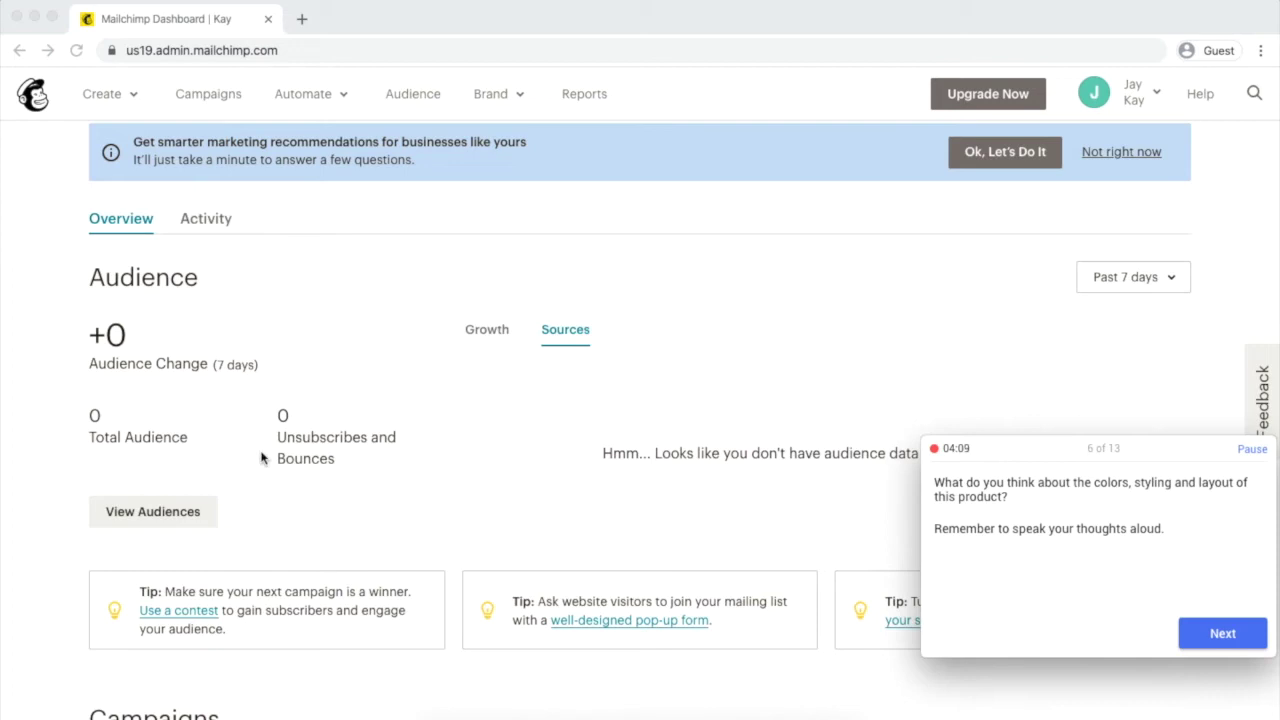
scroll(610, 420, "down", 4)
scroll(776, 607, "down", 2)
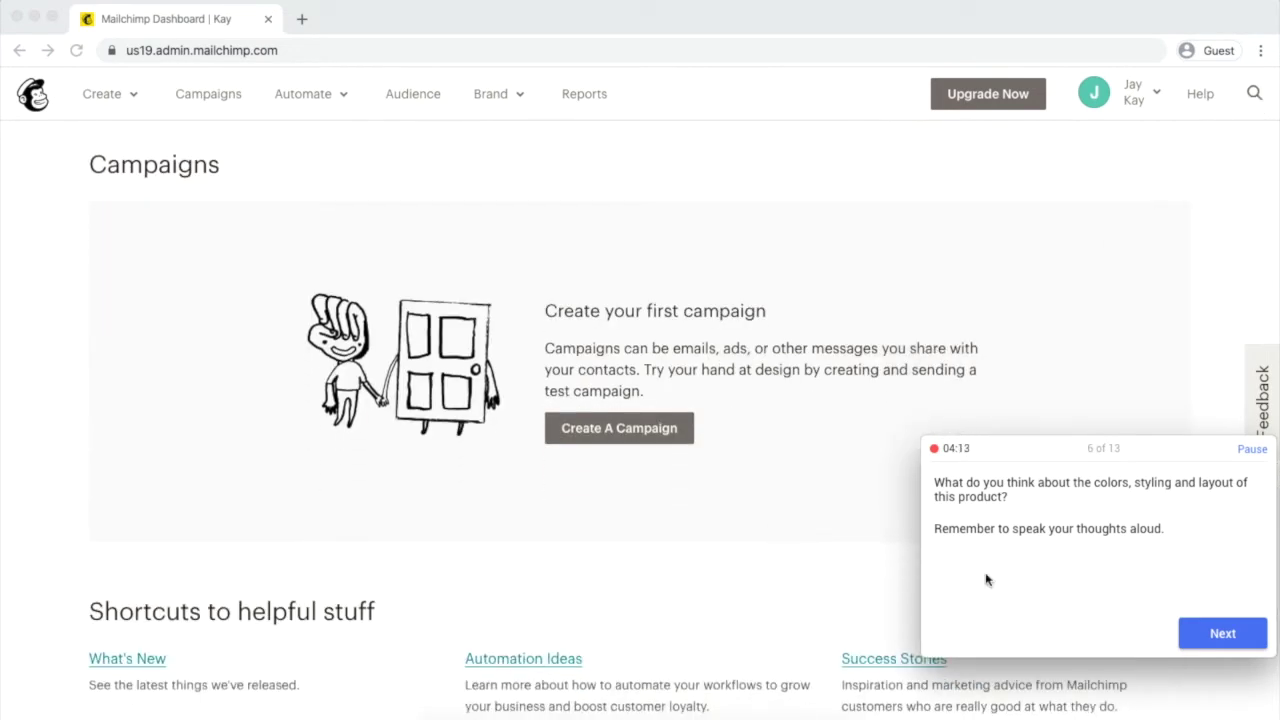
scroll(557, 526, "up", 10)
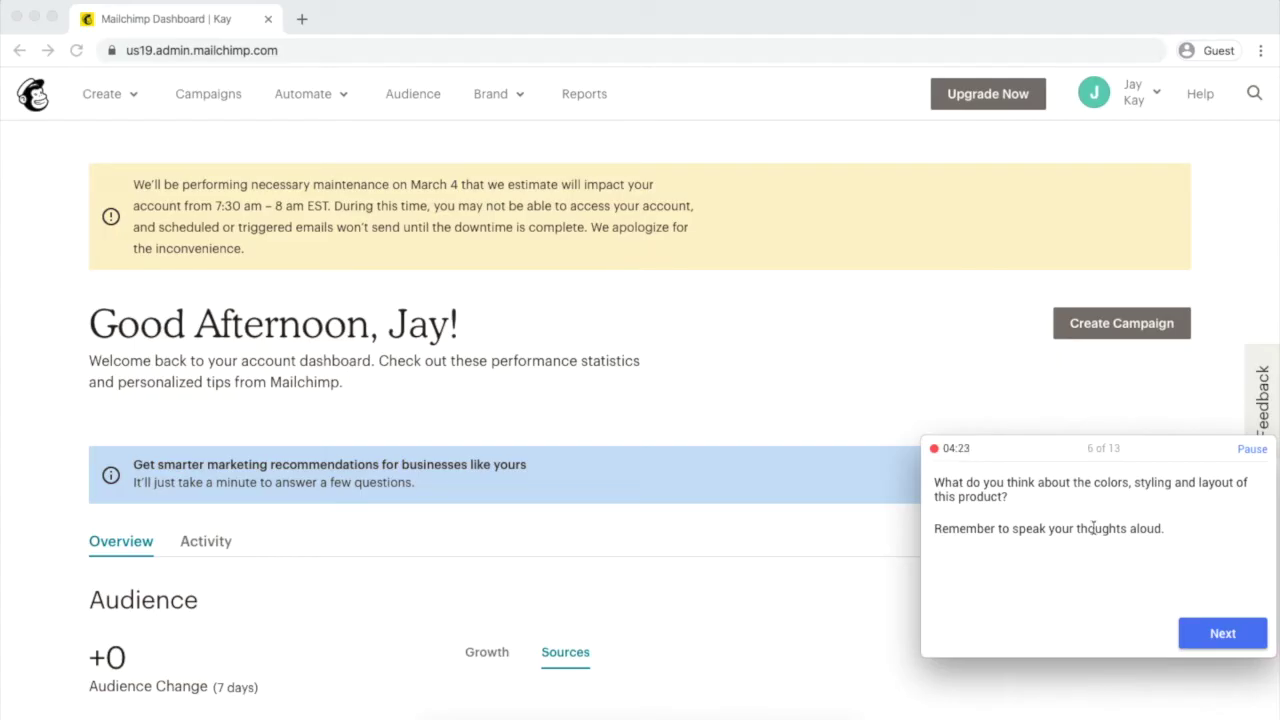
left_click(1222, 632)
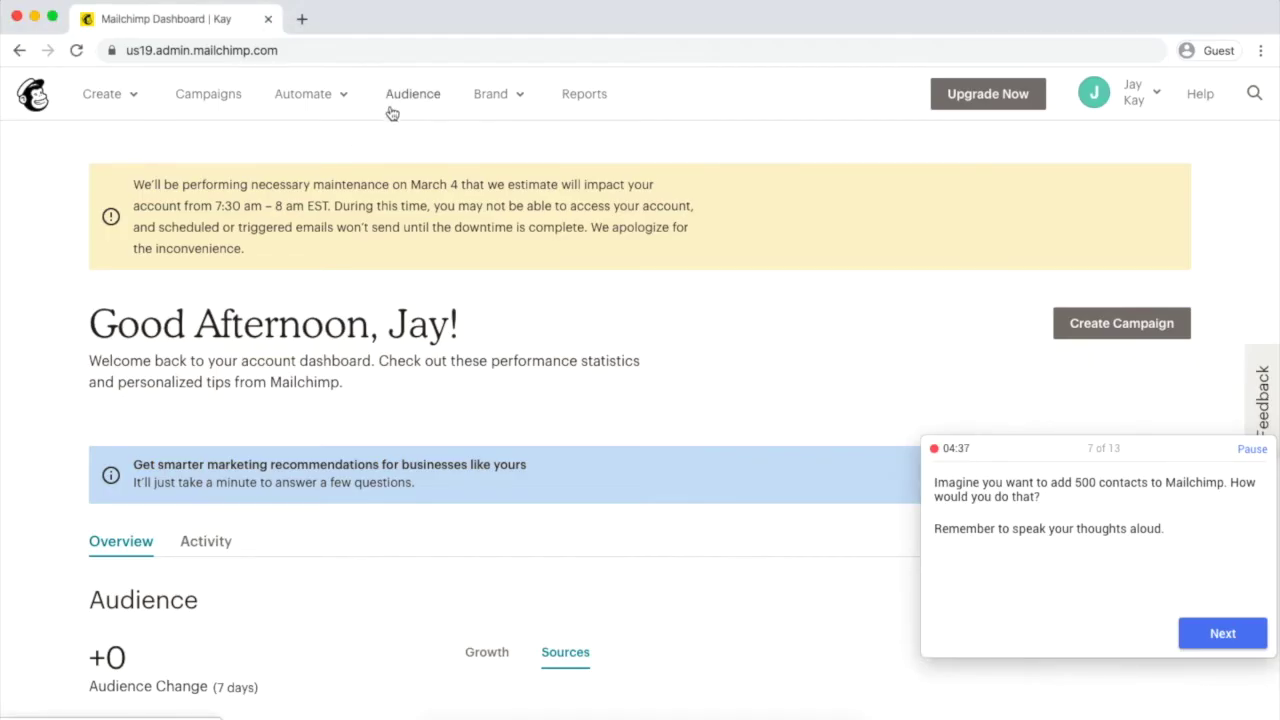
Step: Glance at the Create menu, then go to Audience and choose Import Your Contacts
left_click(127, 112)
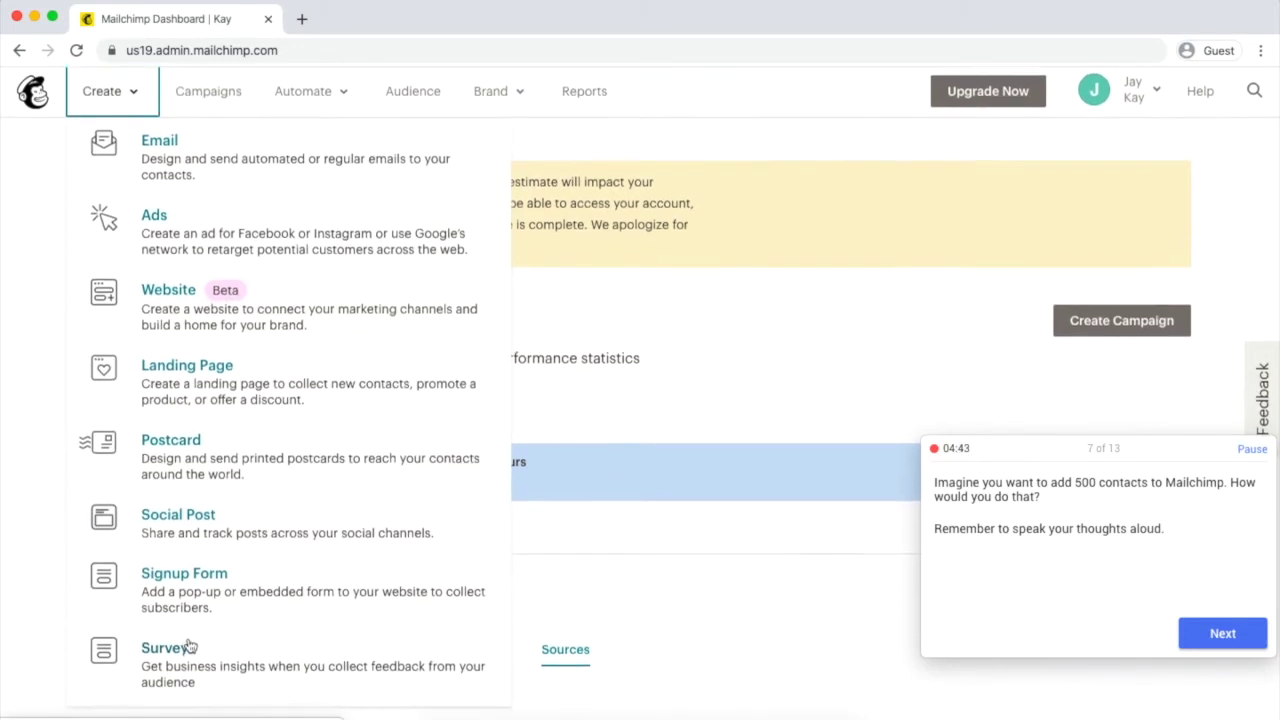
left_click(390, 95)
scroll(538, 324, "down", 3)
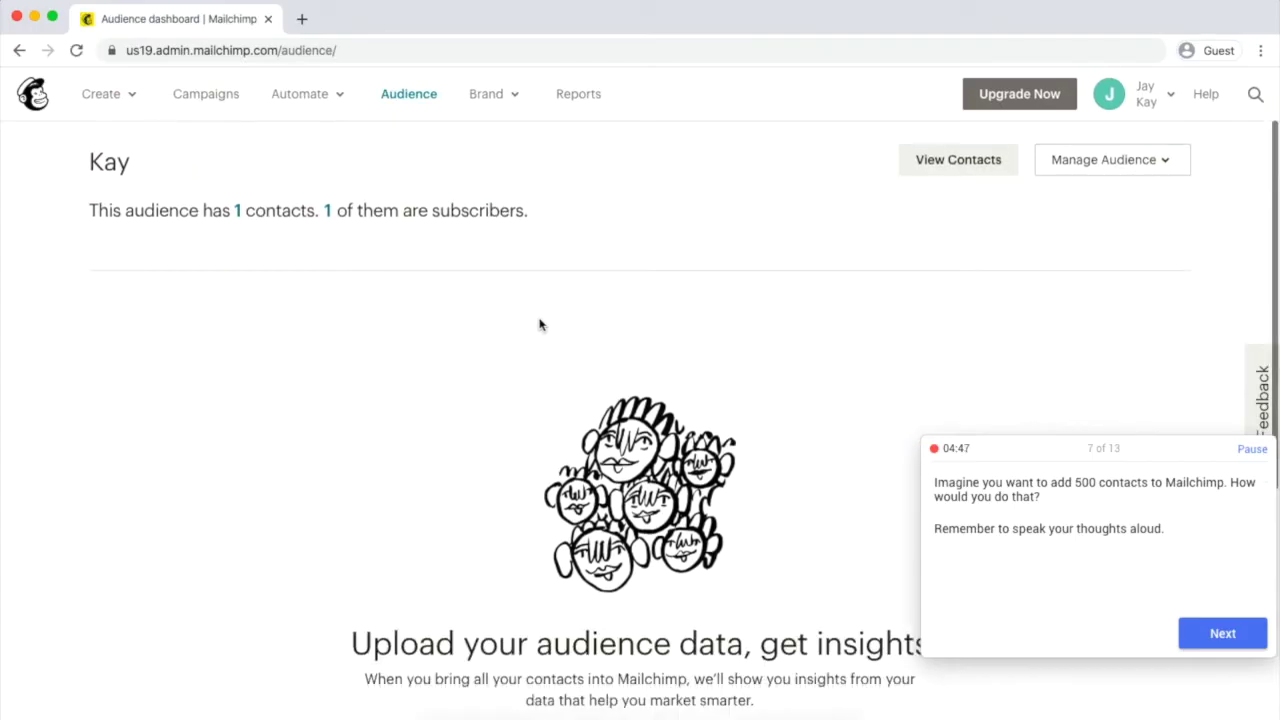
scroll(706, 370, "down", 6)
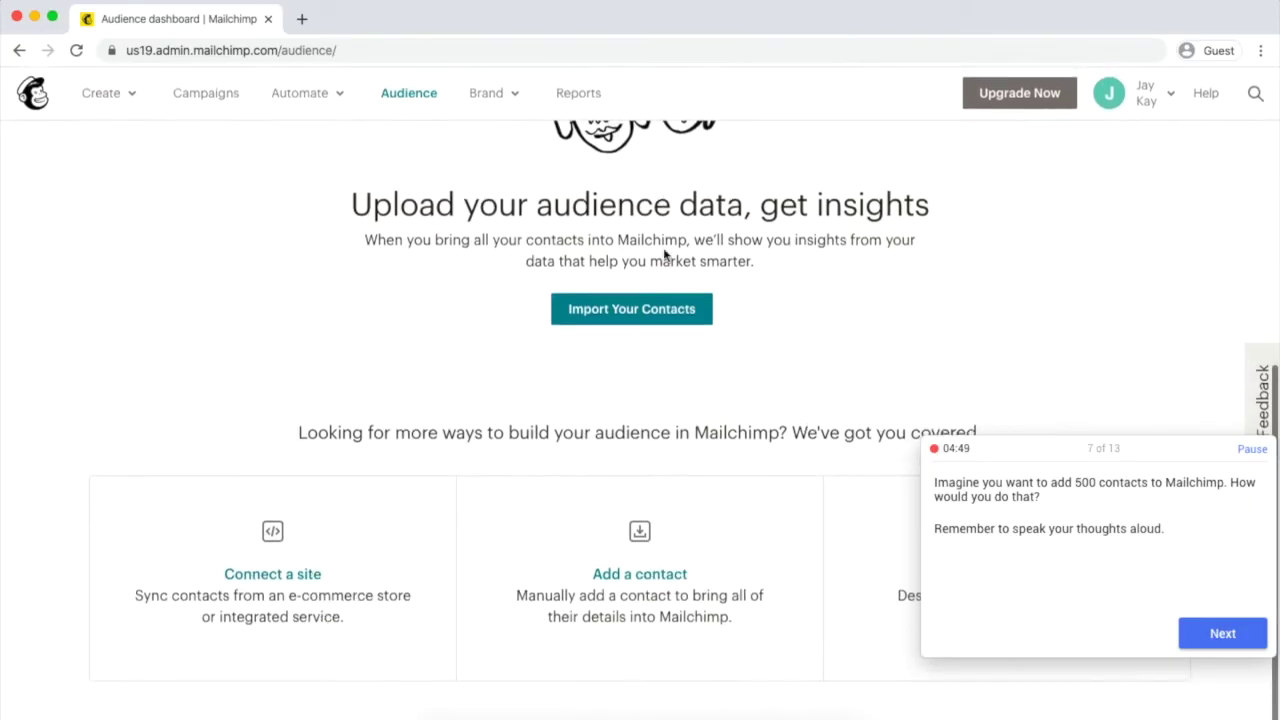
scroll(625, 360, "up", 9)
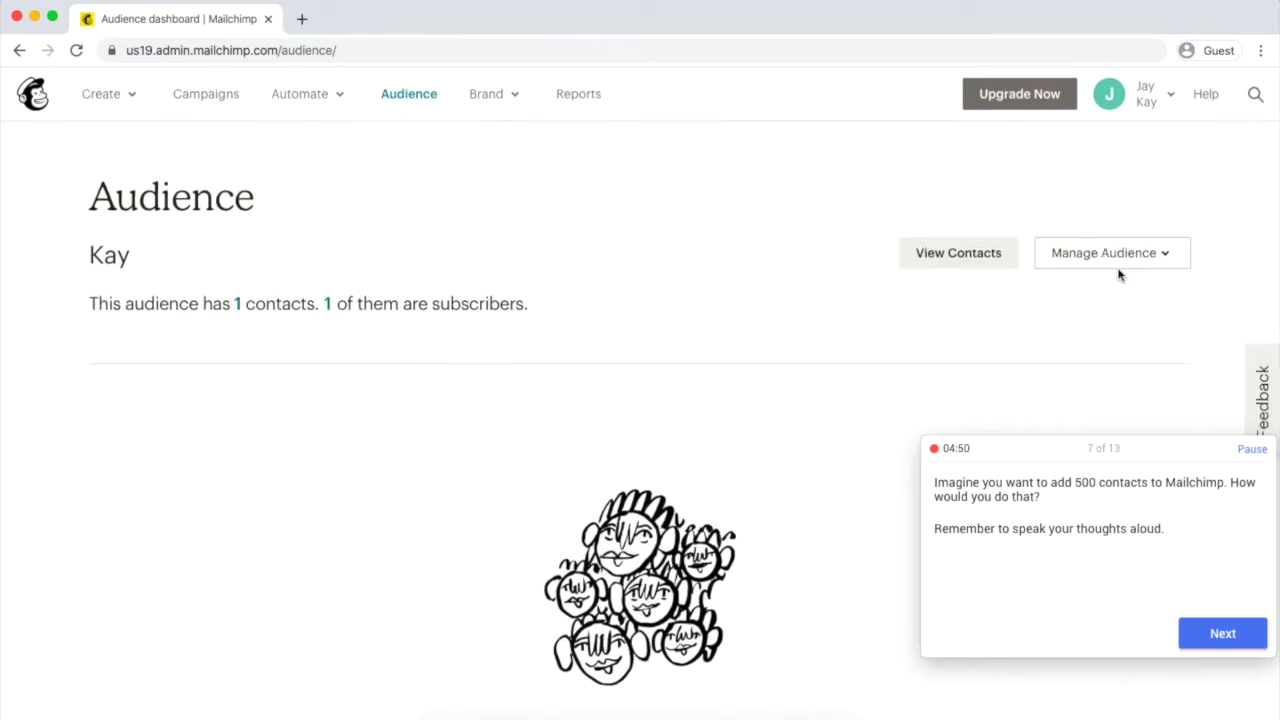
scroll(926, 314, "down", 10)
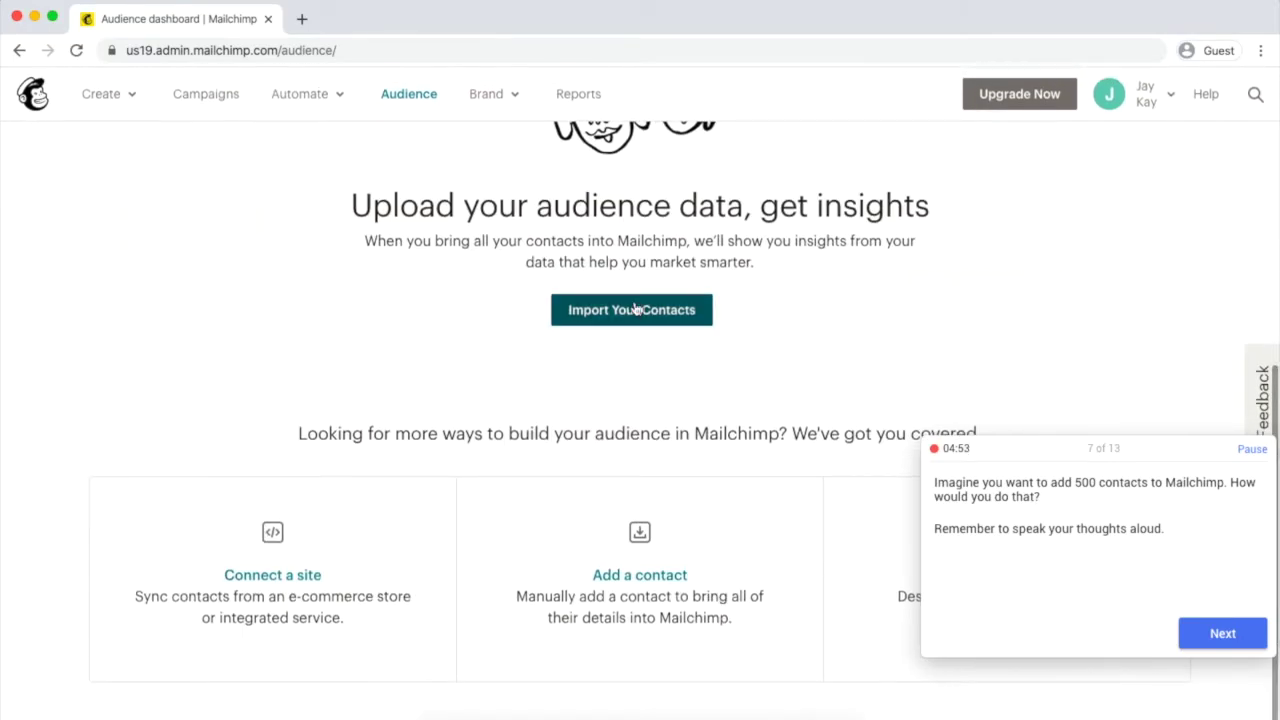
left_click_drag(1097, 451, 1100, 215)
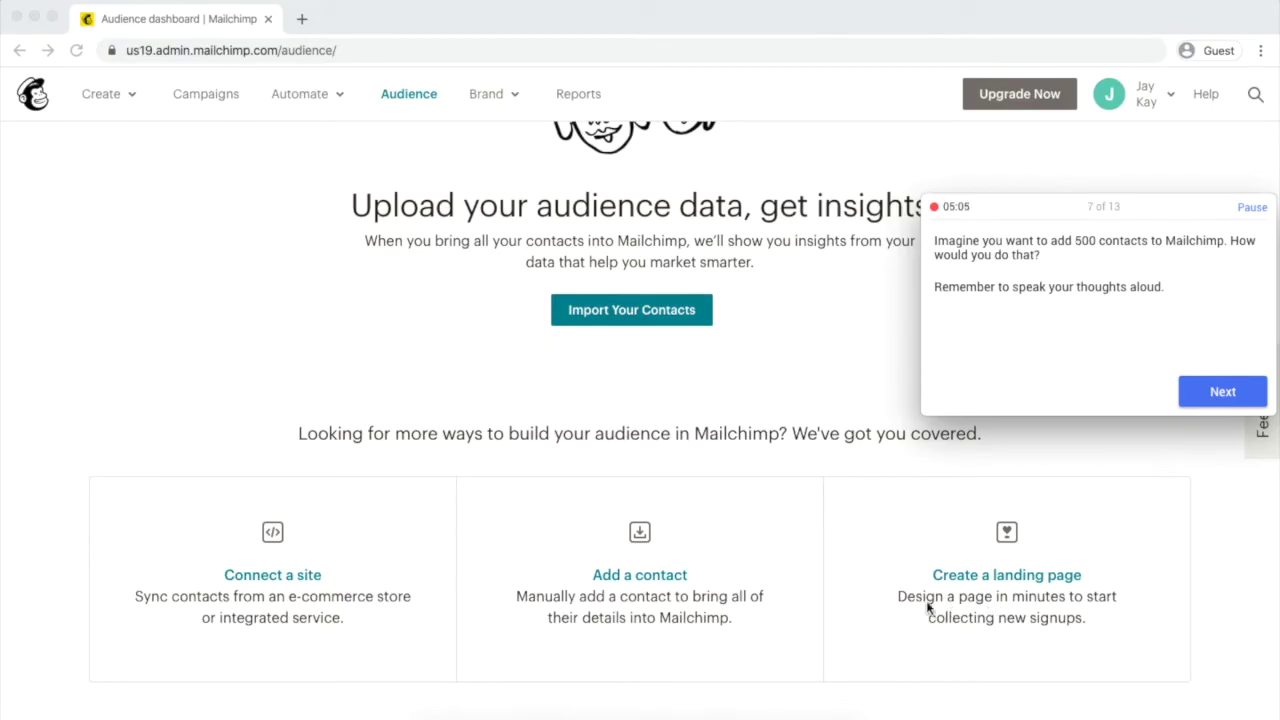
scroll(651, 571, "up", 3)
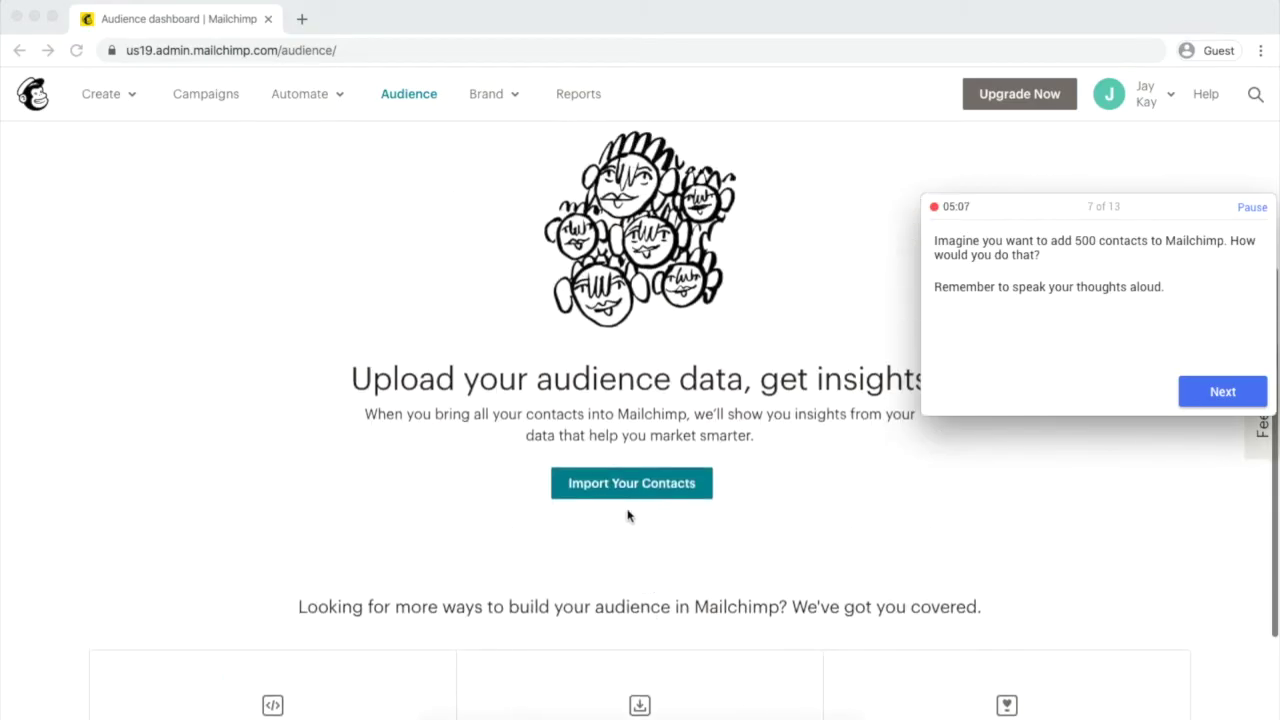
left_click(635, 486)
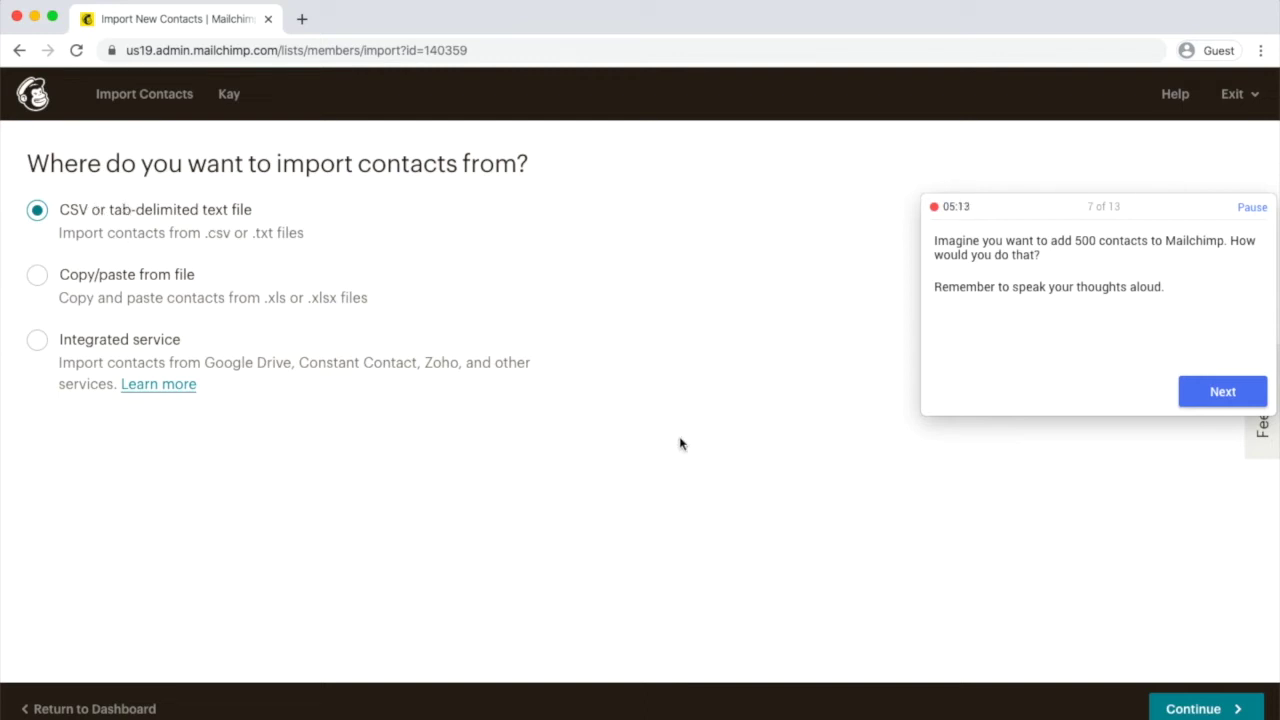
Step: Continue with 'CSV or tab-delimited text file' as the import source
left_click(1166, 709)
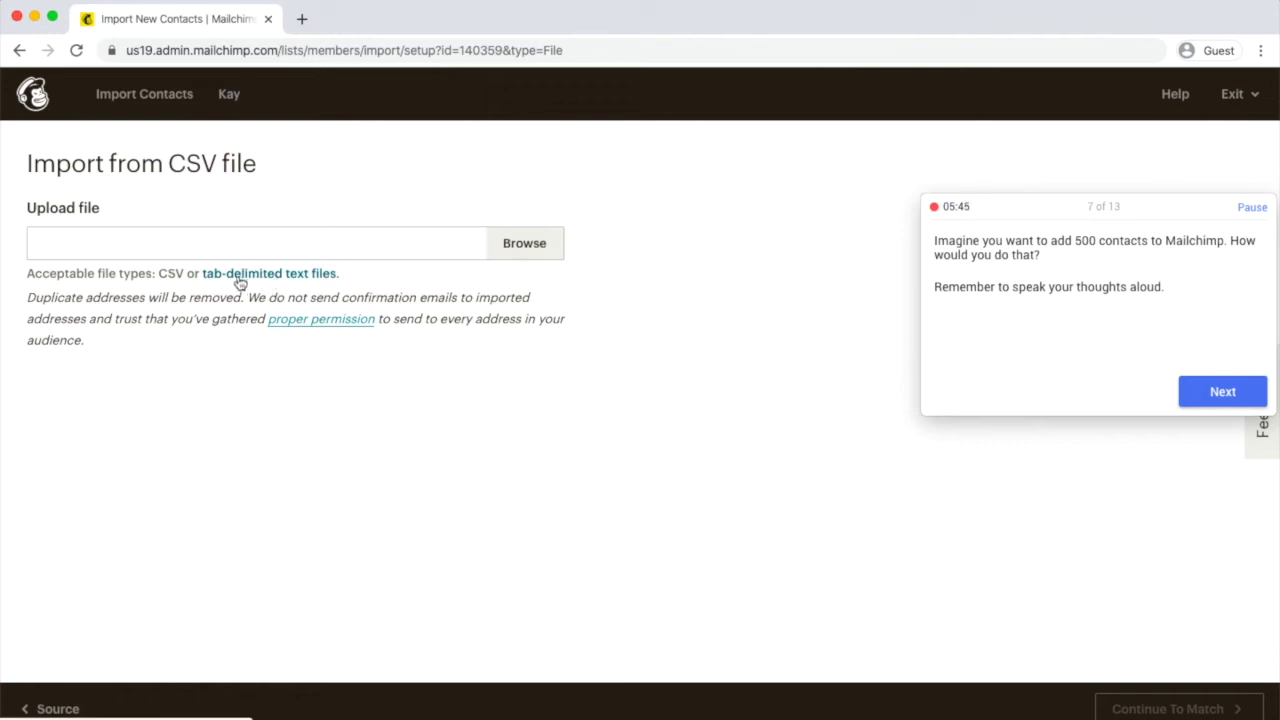
left_click(256, 275)
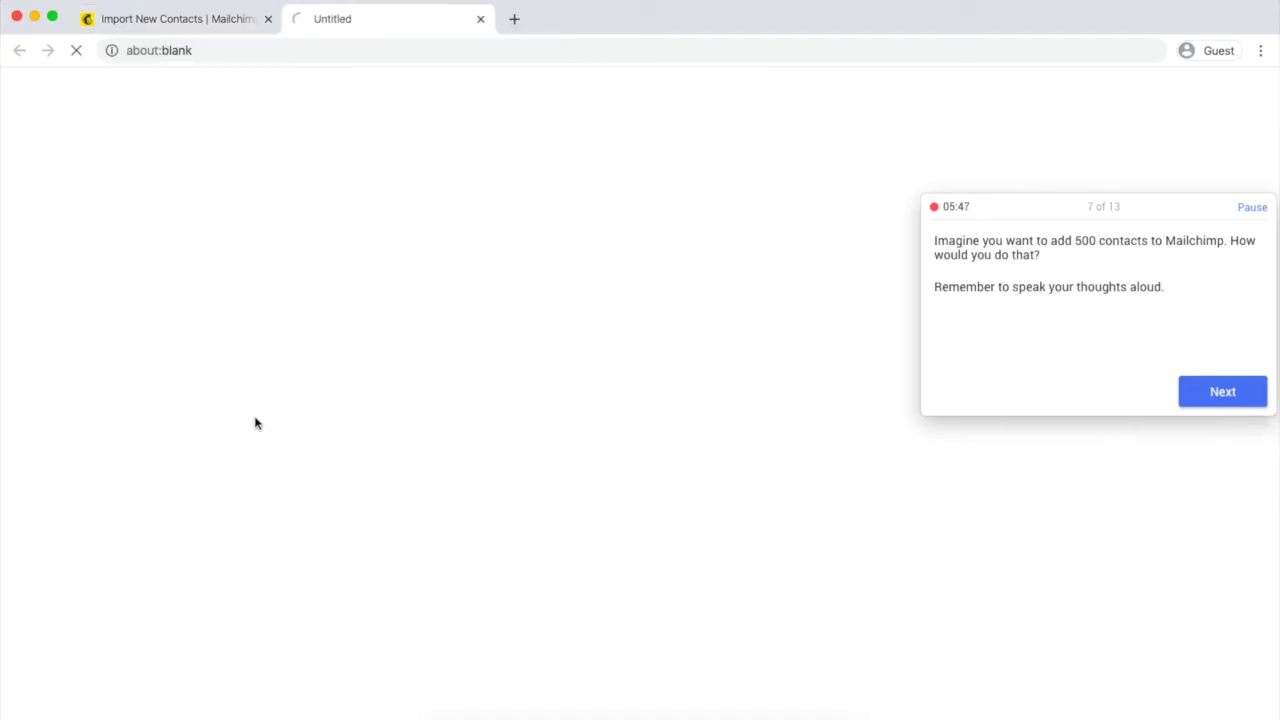
left_click(480, 19)
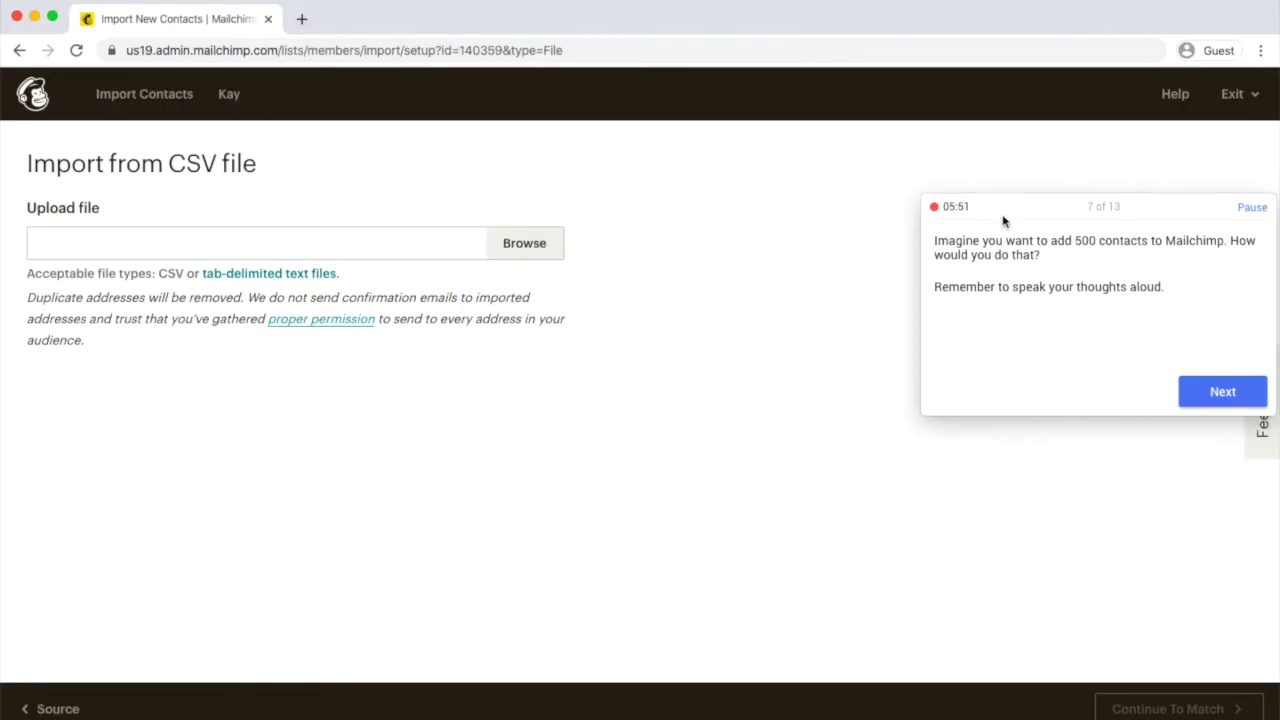
left_click_drag(1008, 220, 910, 436)
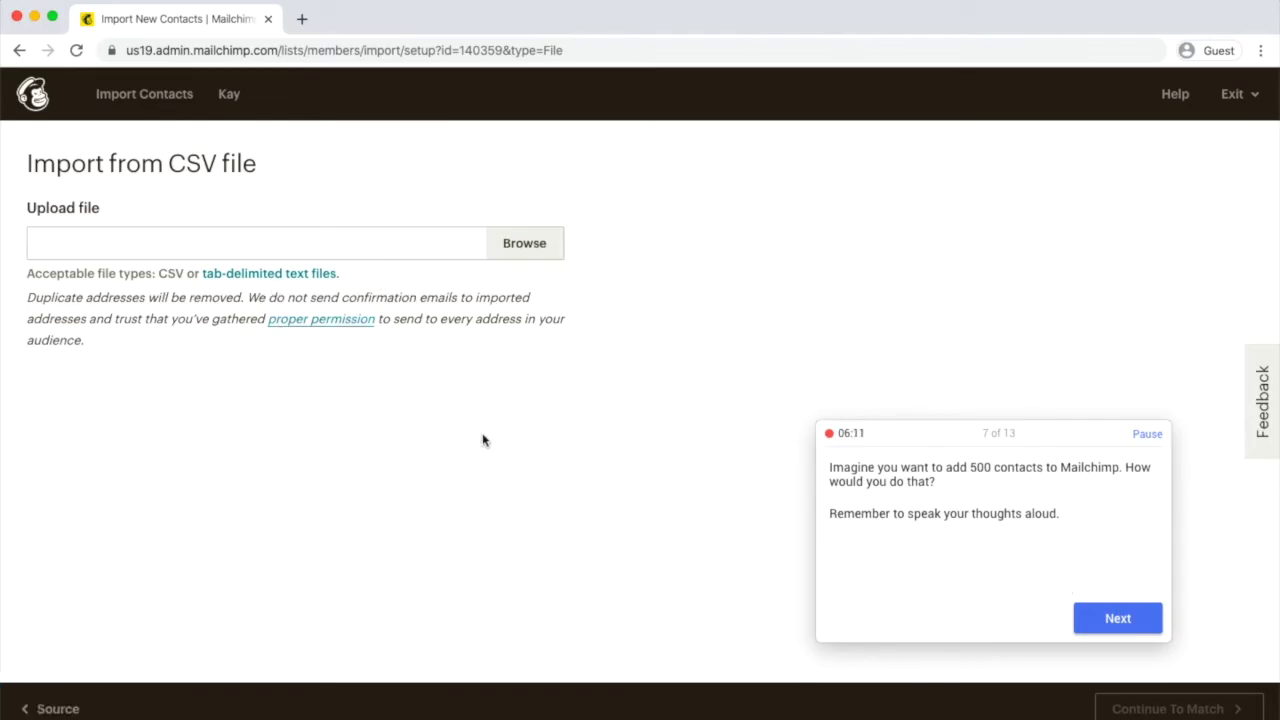
Step: Abandon the import via Source and Return to Dashboard, then advance to test task 8
left_click(1245, 94)
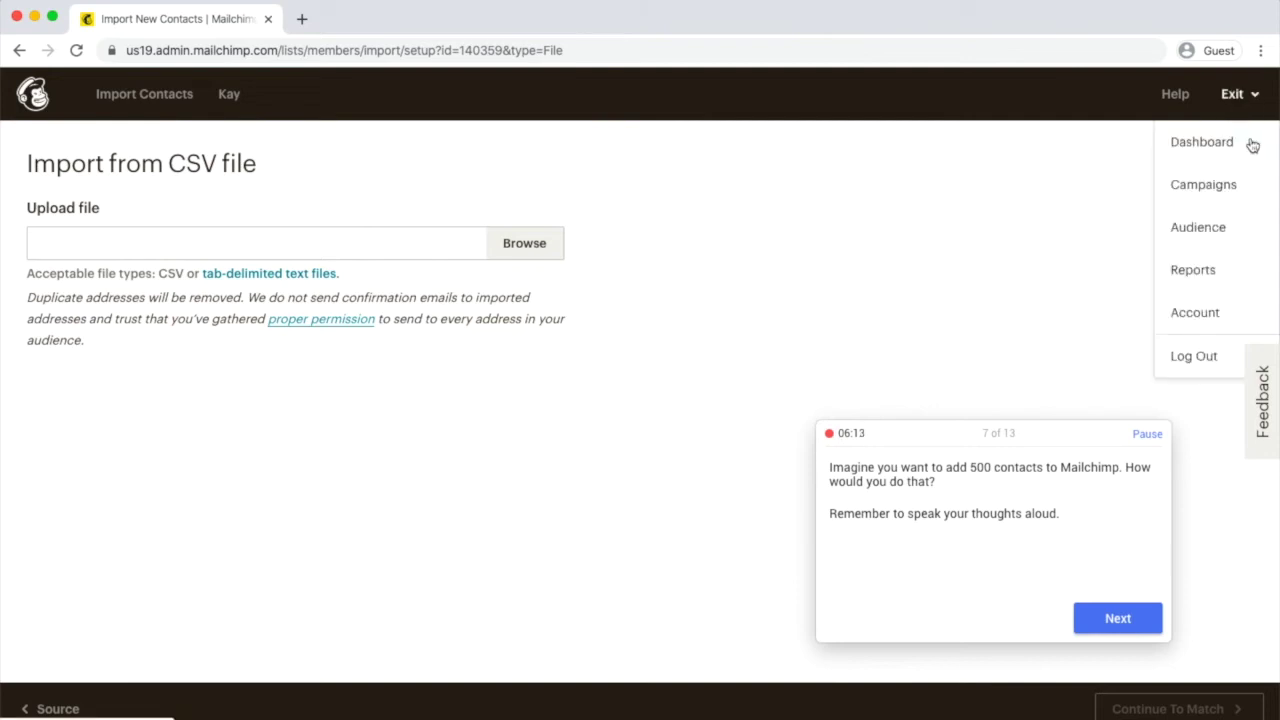
left_click(794, 196)
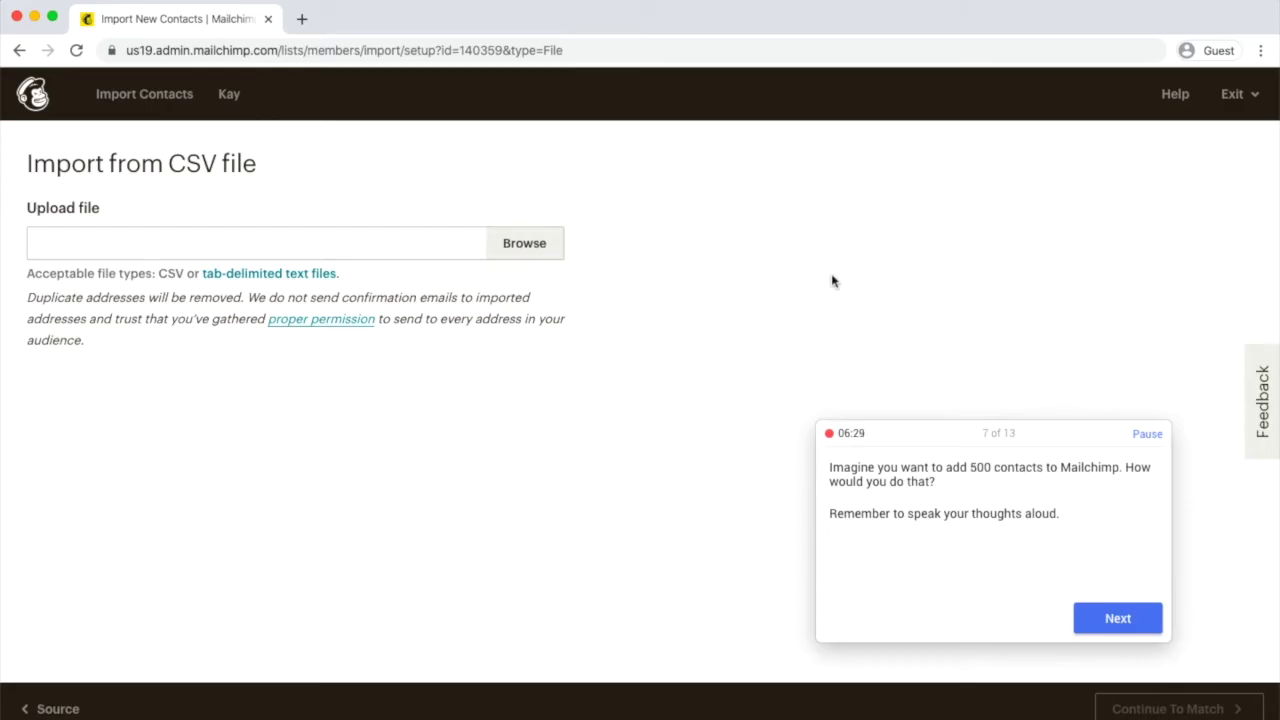
left_click(1253, 104)
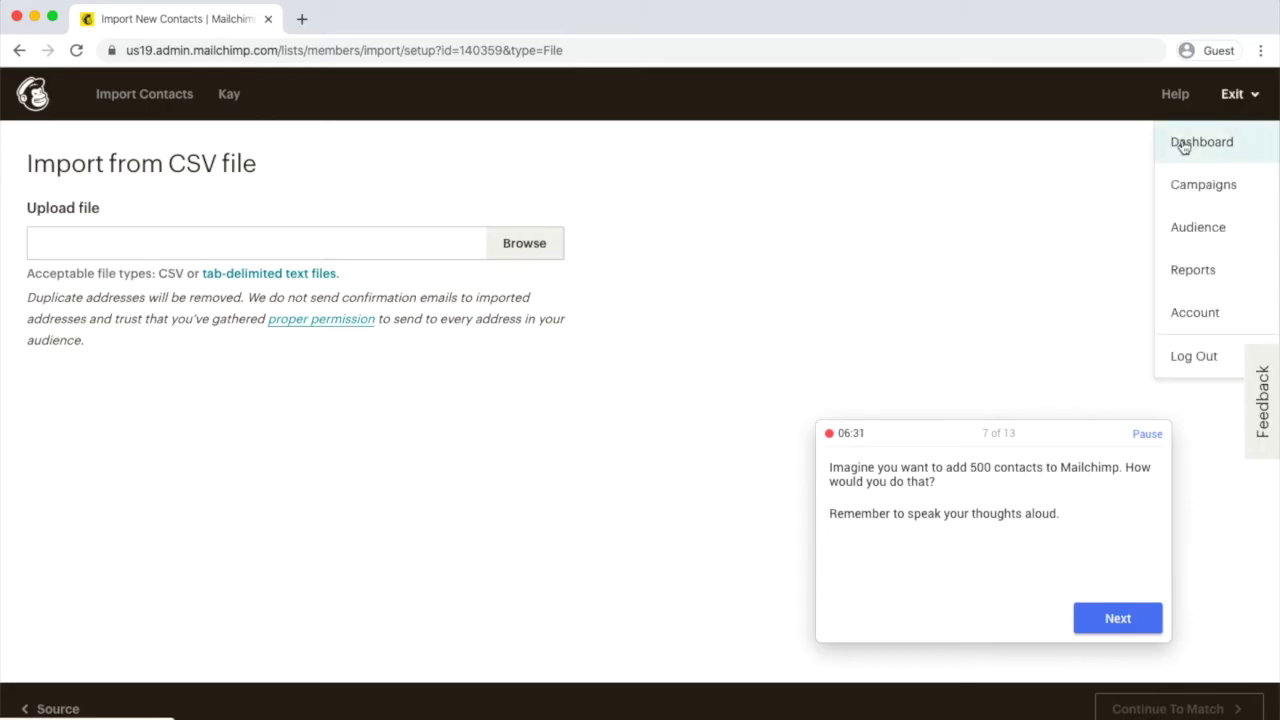
left_click(57, 709)
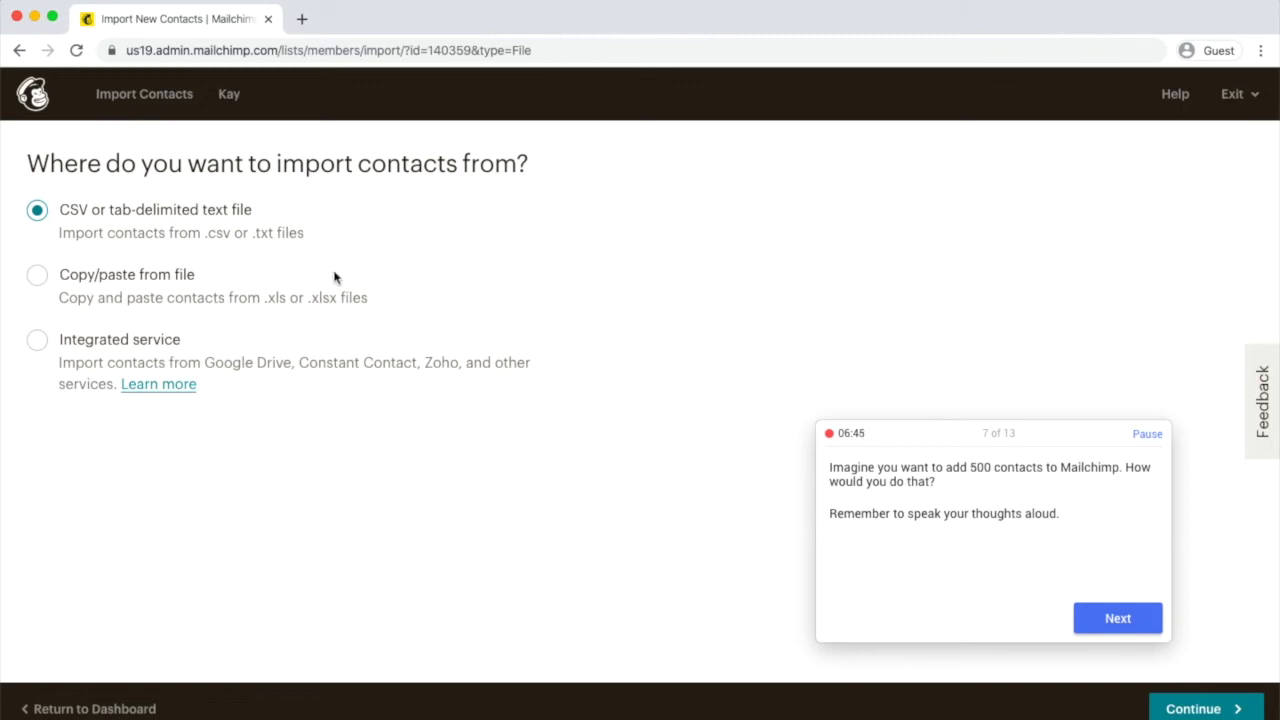
left_click(90, 703)
left_click(1133, 608)
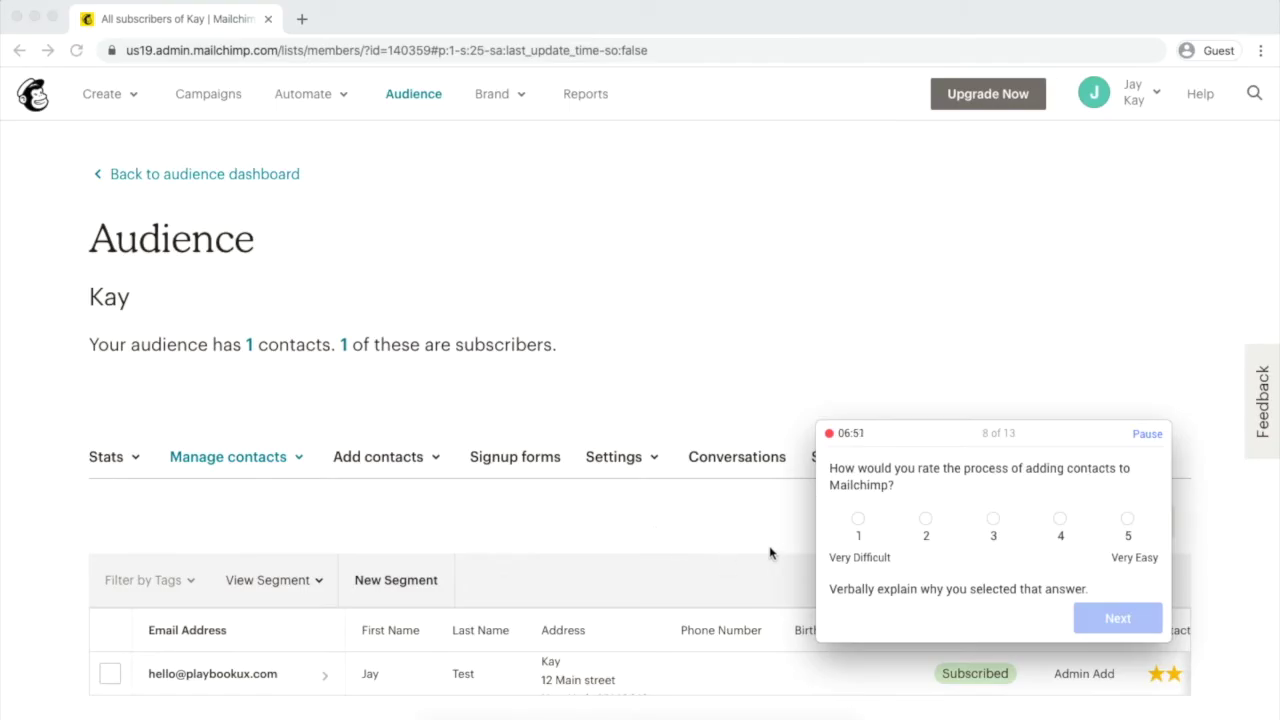
Step: Rate adding contacts 3 out of 5, advance the survey, and return to the audience dashboard
left_click(998, 530)
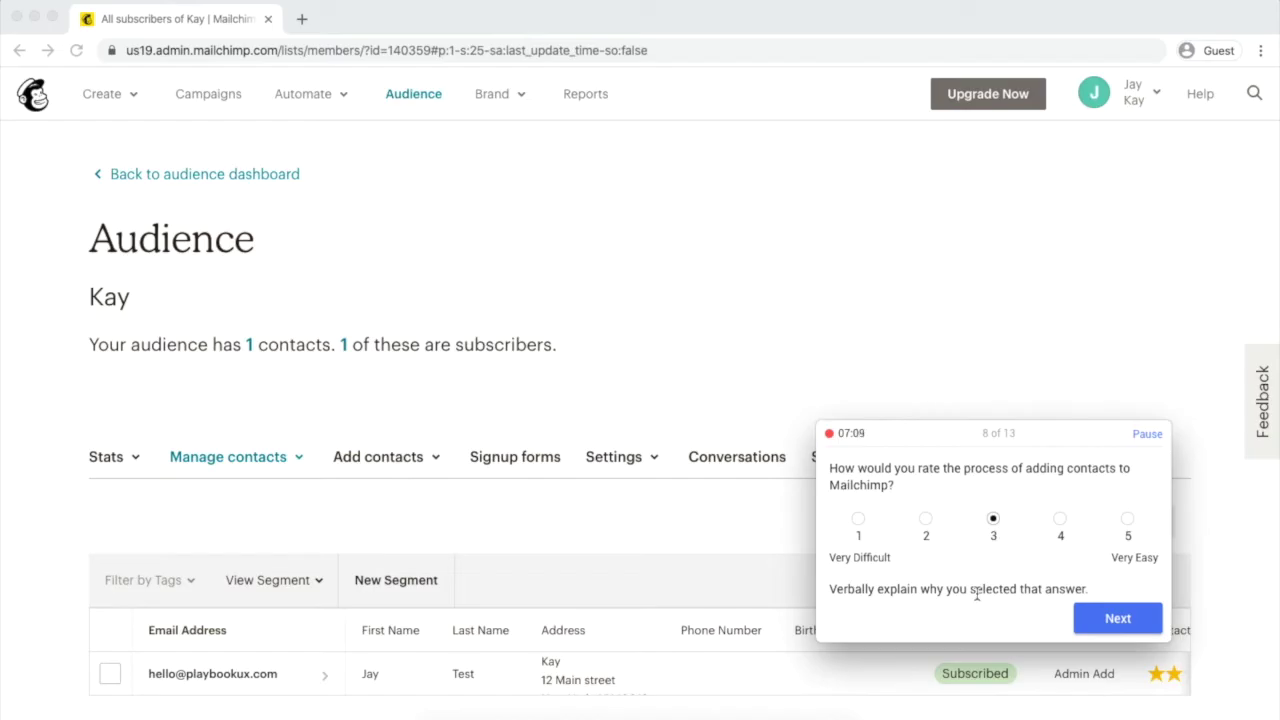
left_click(1127, 624)
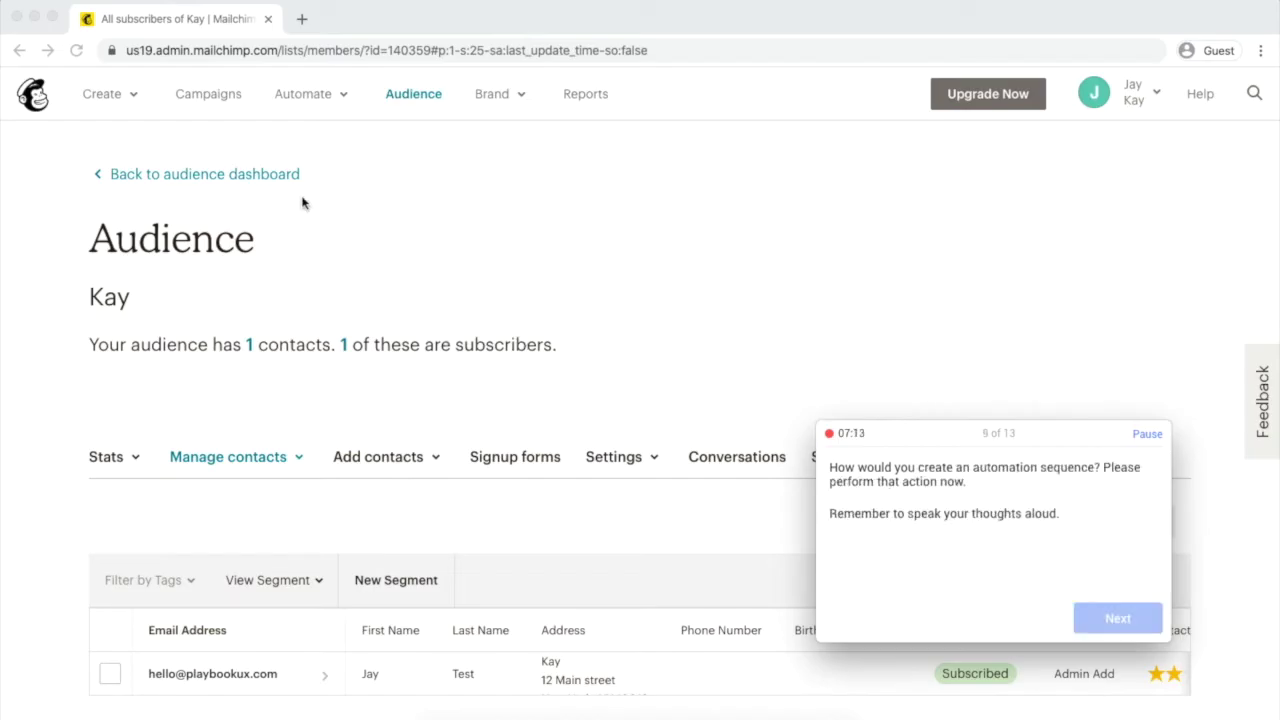
left_click(279, 176)
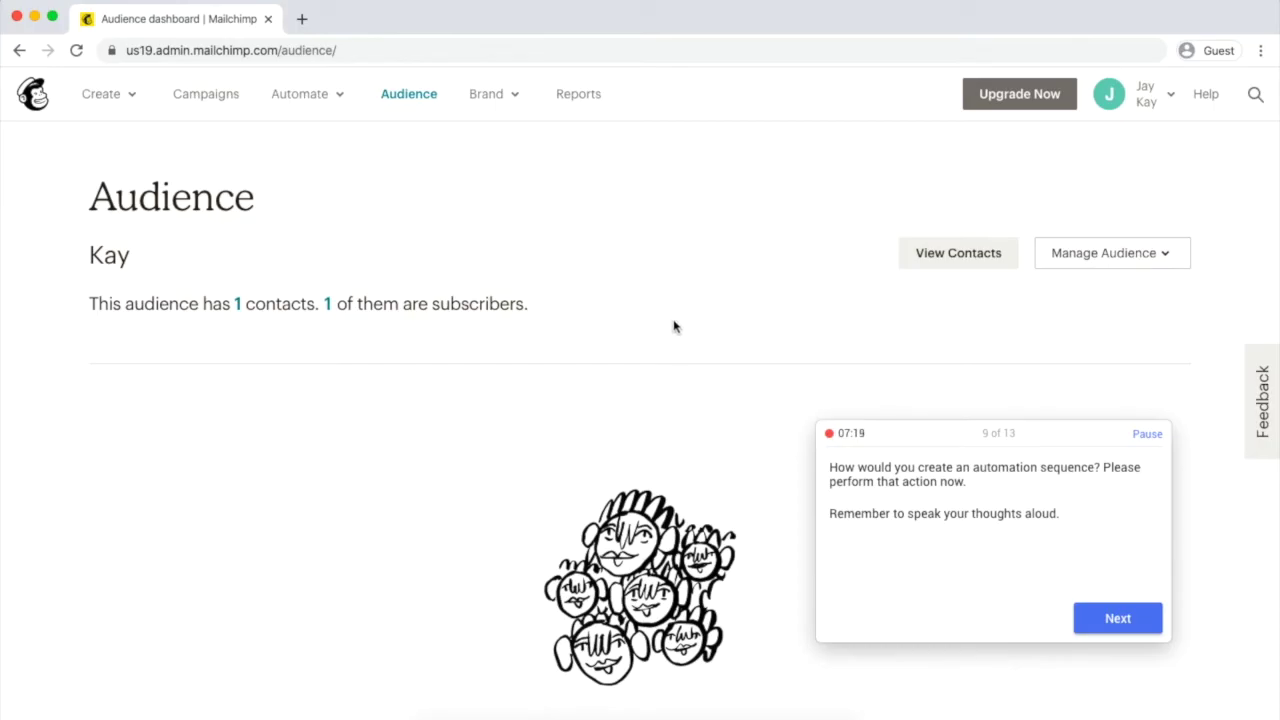
Step: Choose Automate > Email and compare the regular and plain-text email options
left_click(322, 112)
left_click(360, 165)
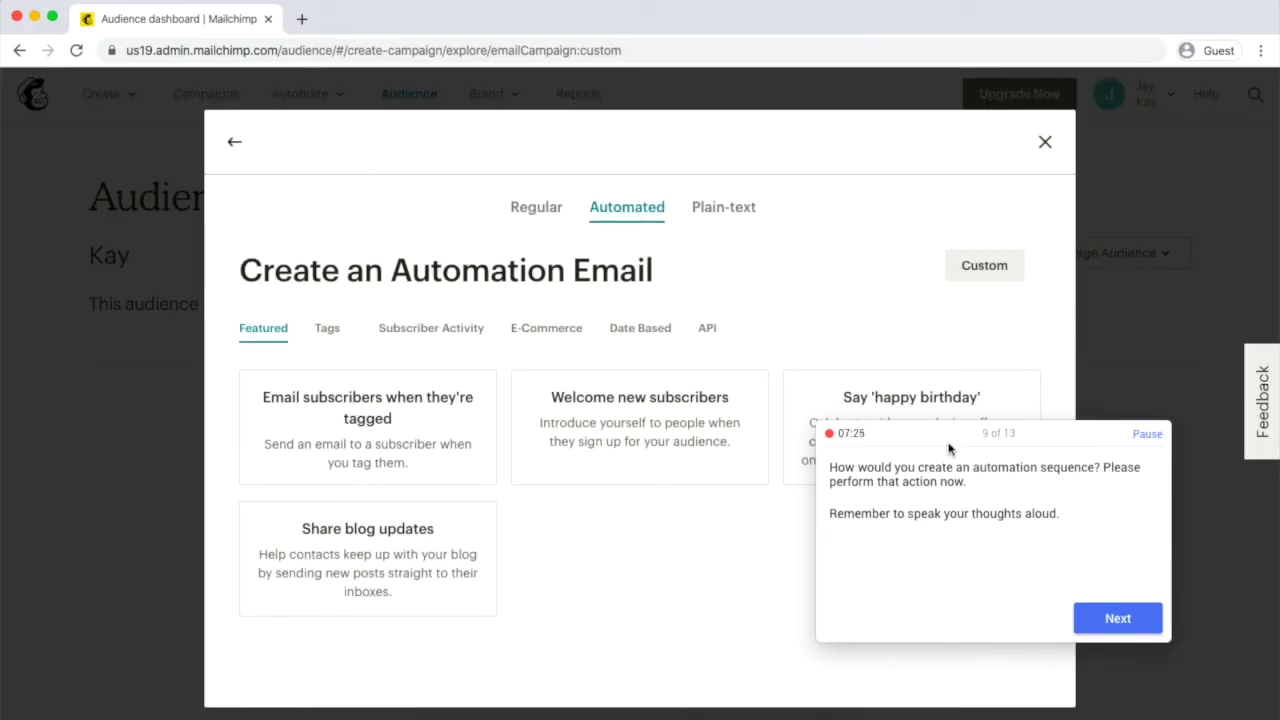
left_click_drag(949, 446, 985, 532)
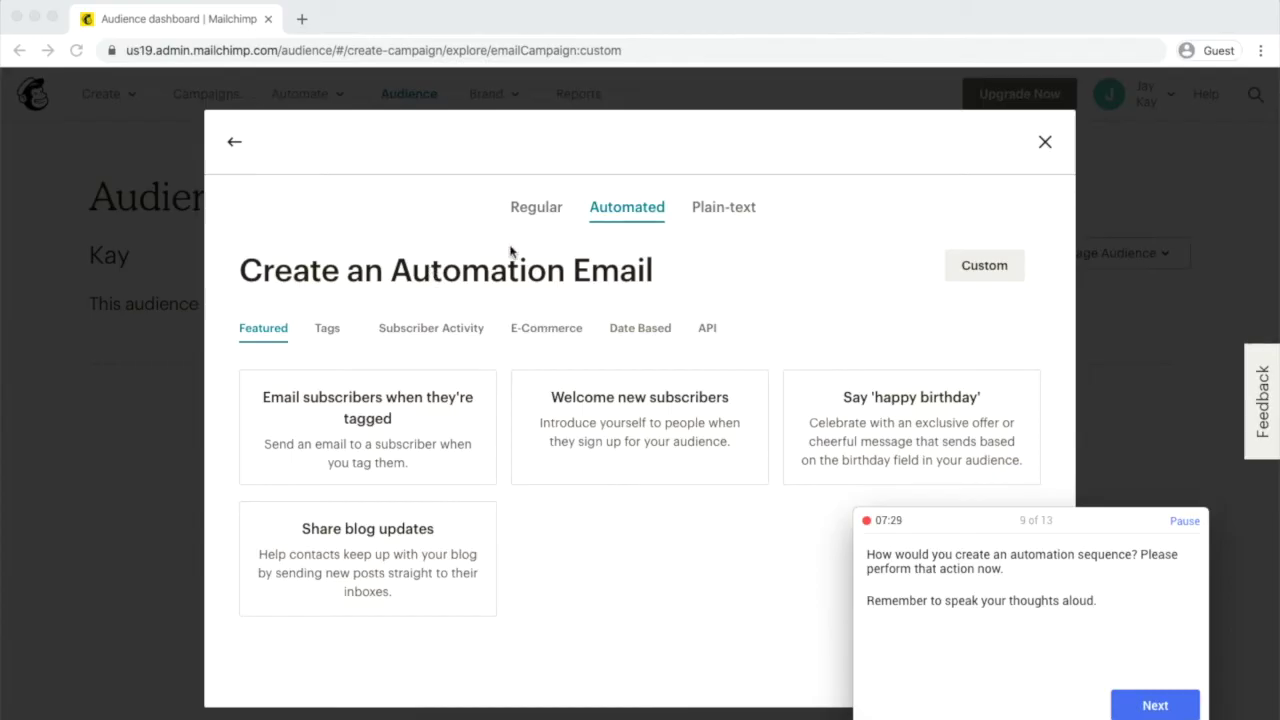
left_click(820, 255)
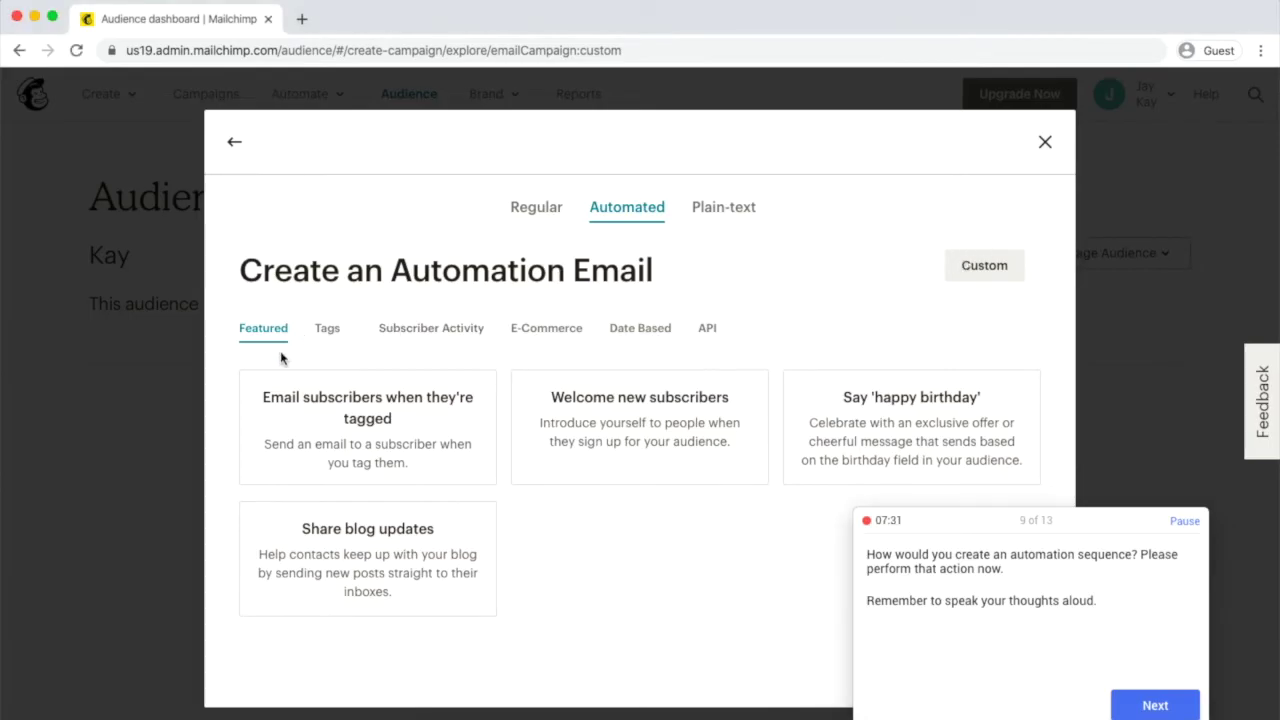
left_click(528, 214)
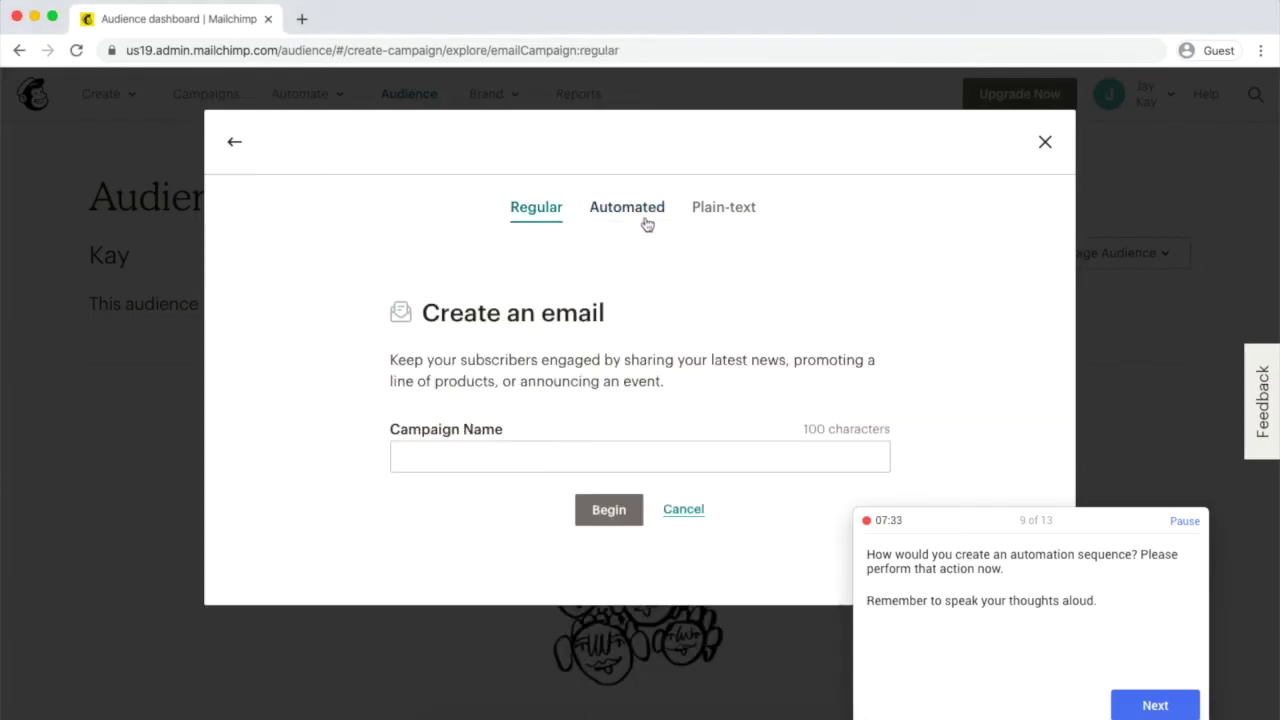
left_click(695, 209)
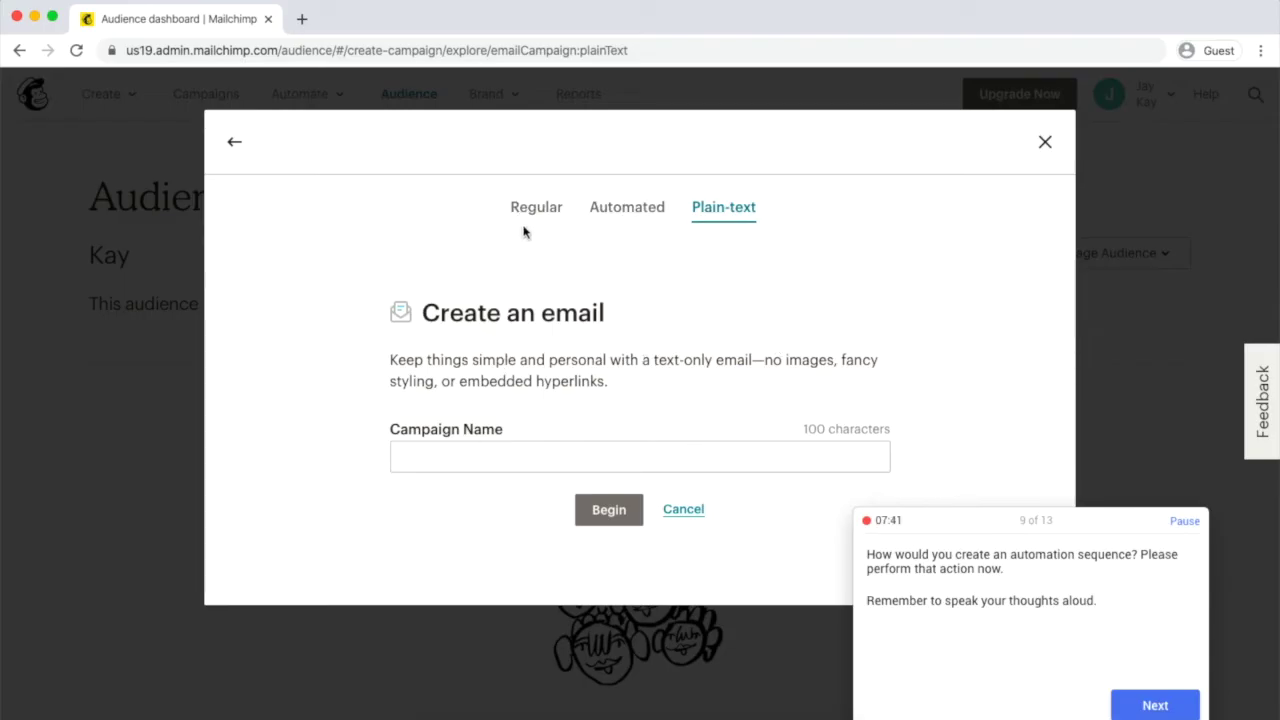
left_click(520, 216)
left_click(626, 204)
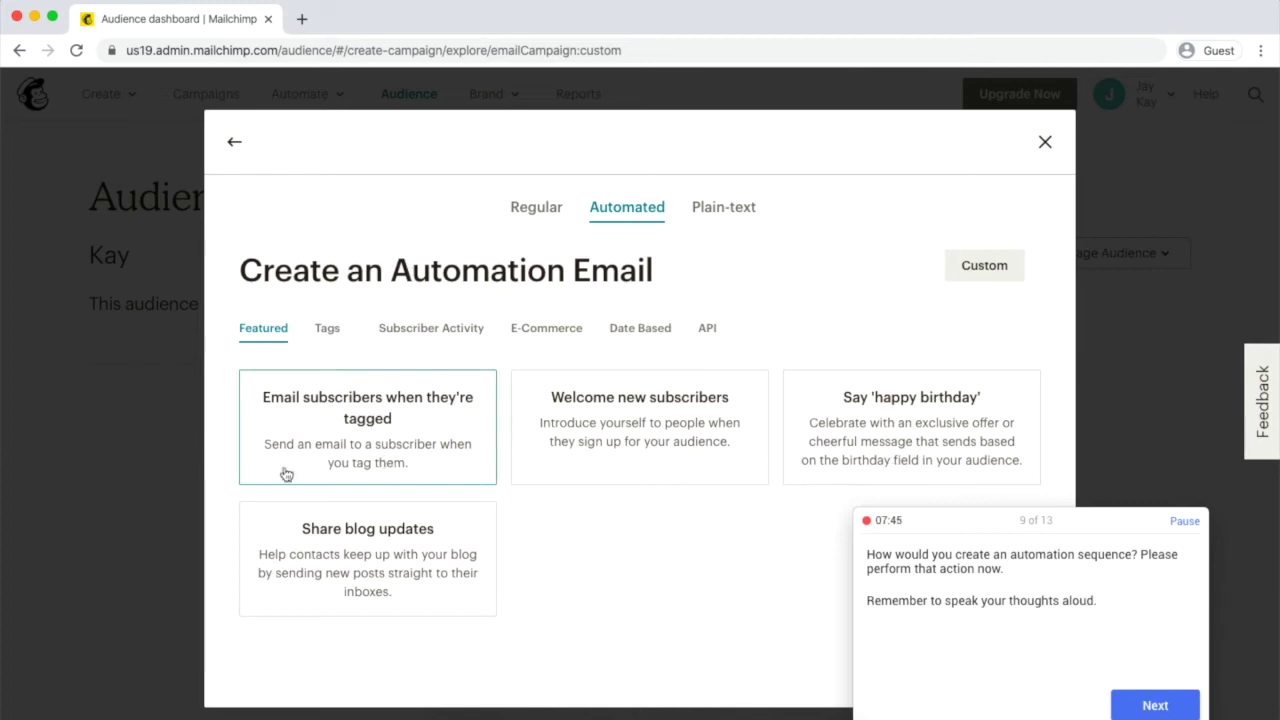
Step: Browse the tag, subscriber activity, e-commerce, date and API automation categories, then pick Custom
left_click(333, 331)
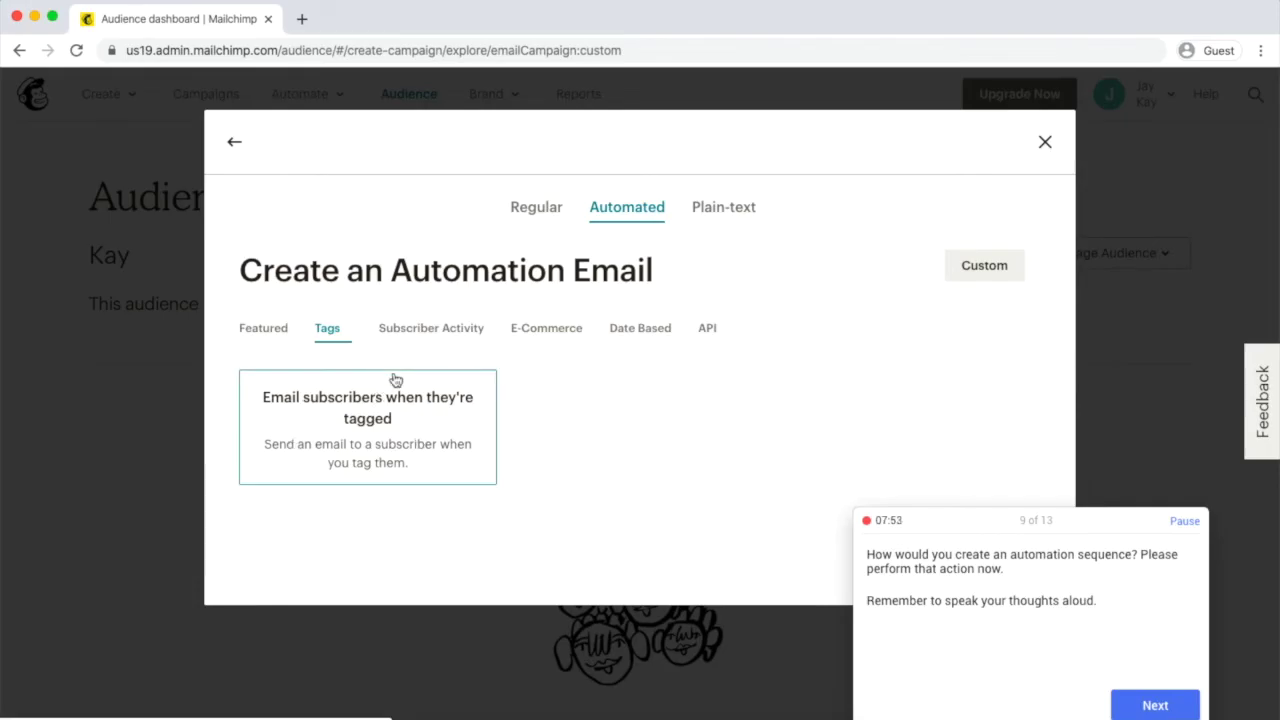
left_click(449, 330)
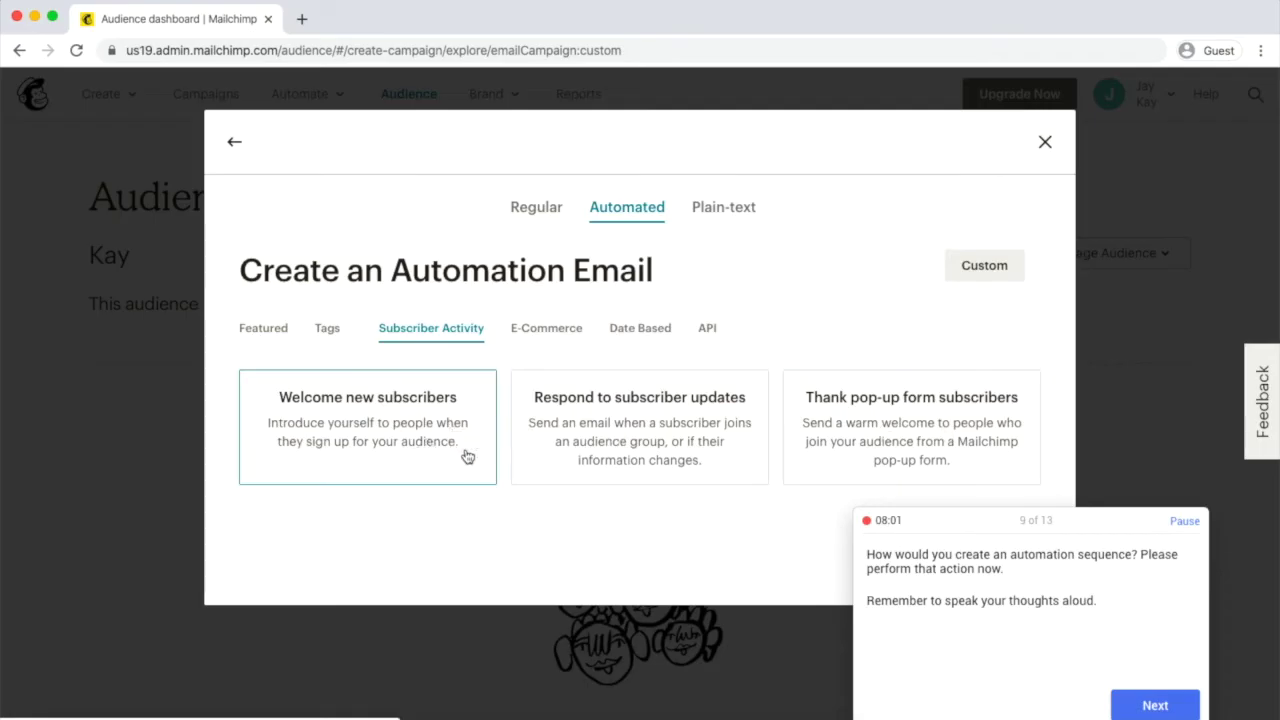
left_click(537, 330)
scroll(632, 340, "down", 1)
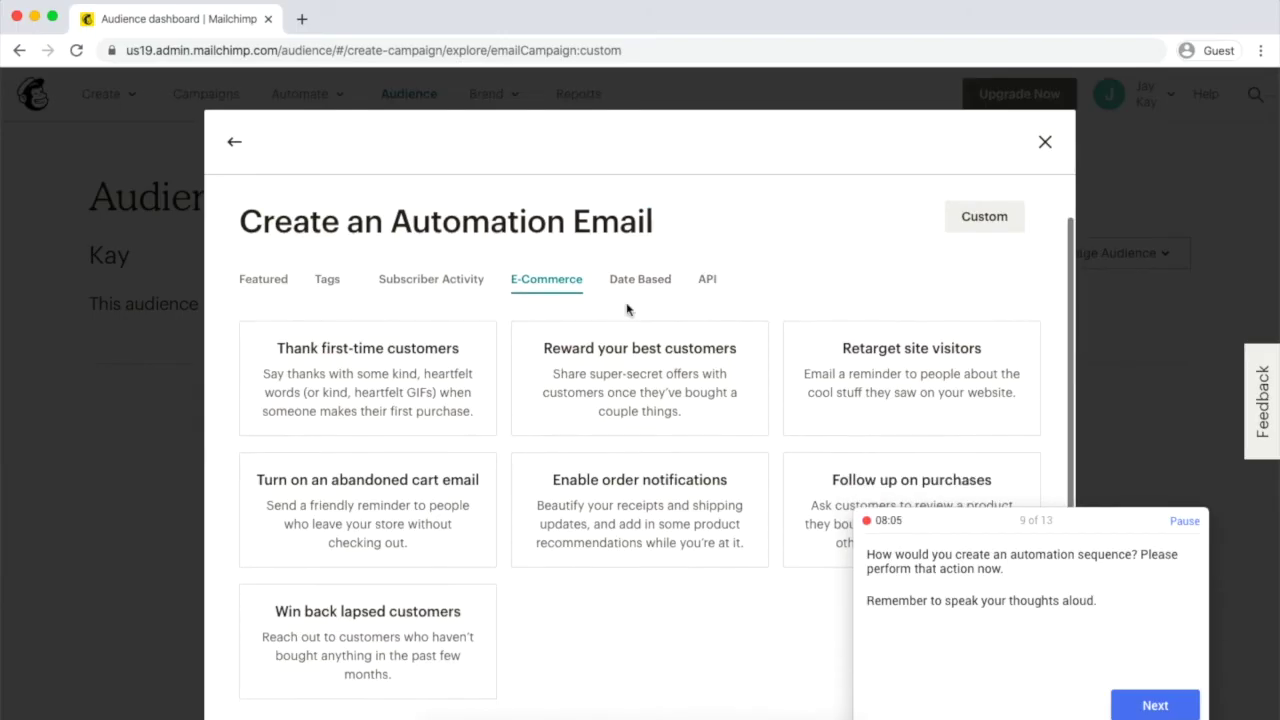
left_click(634, 281)
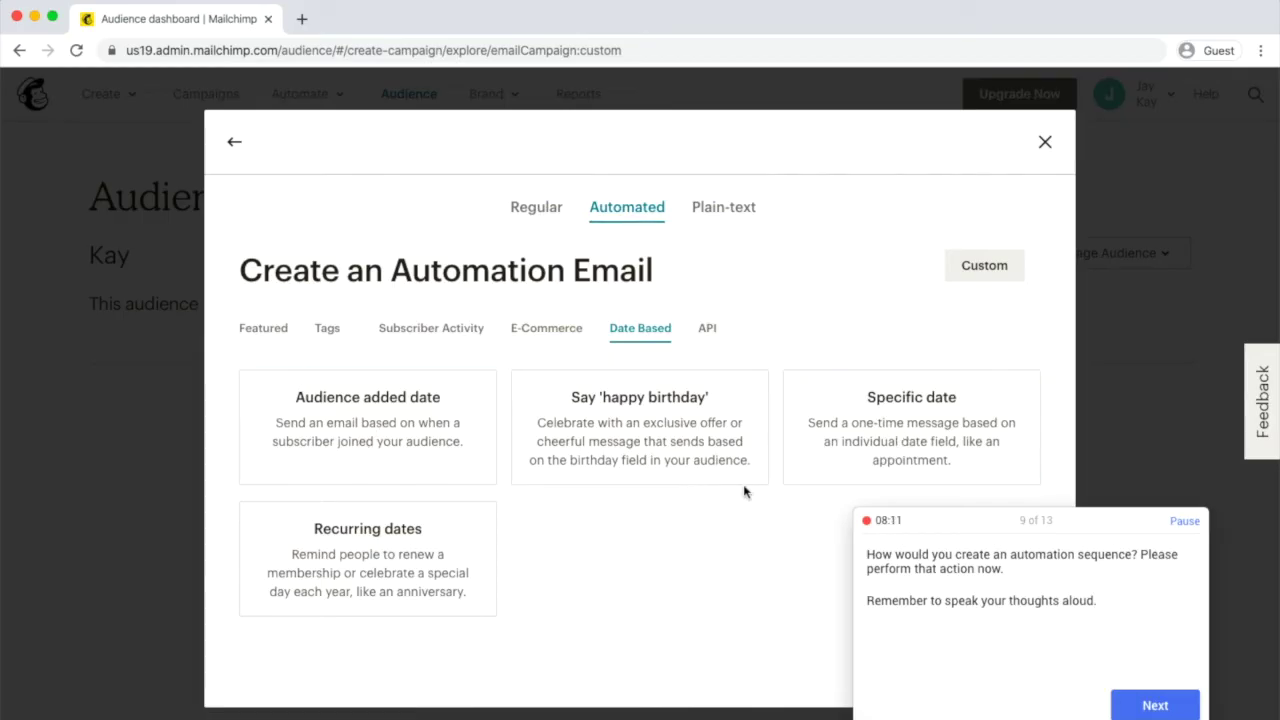
left_click(708, 330)
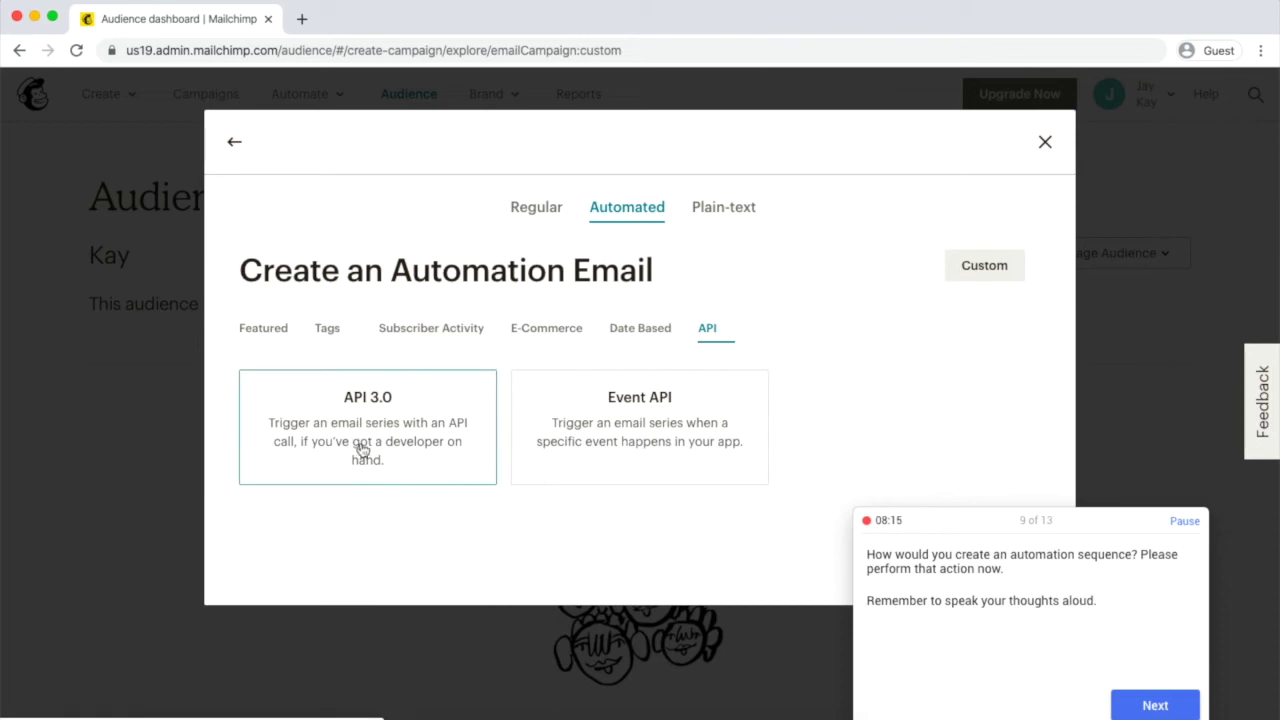
left_click(256, 344)
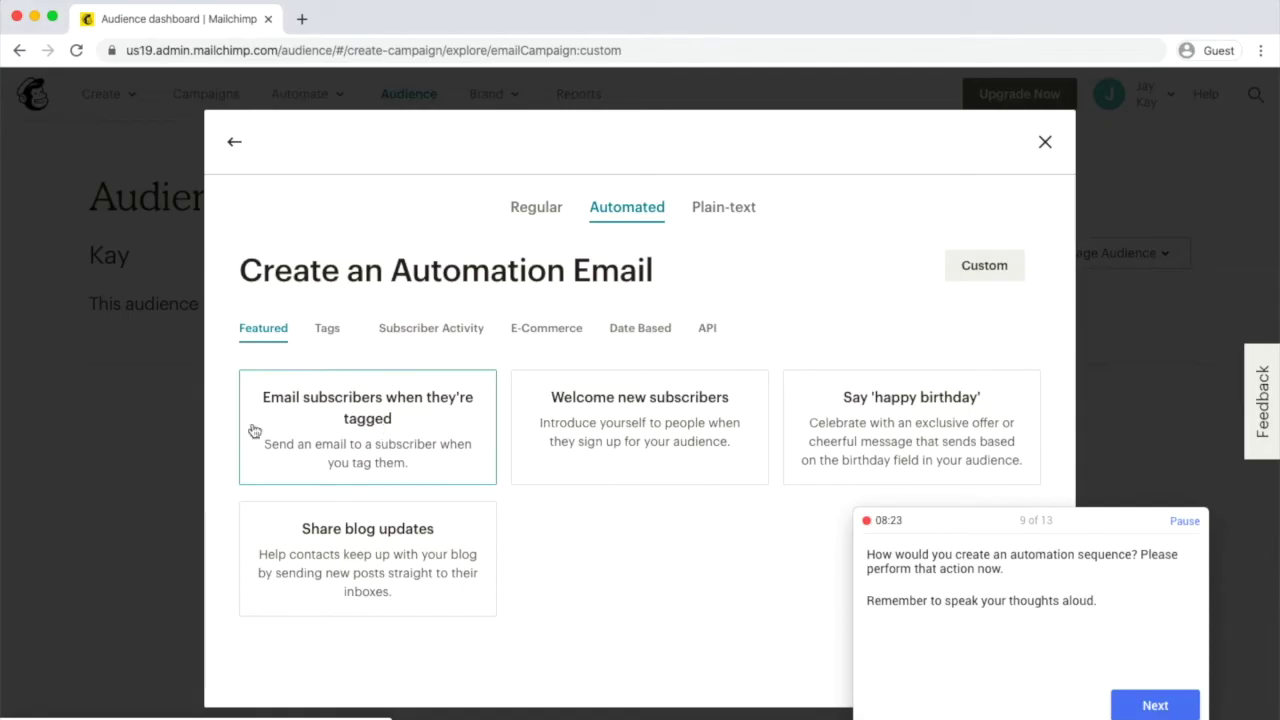
left_click(335, 328)
left_click(280, 338)
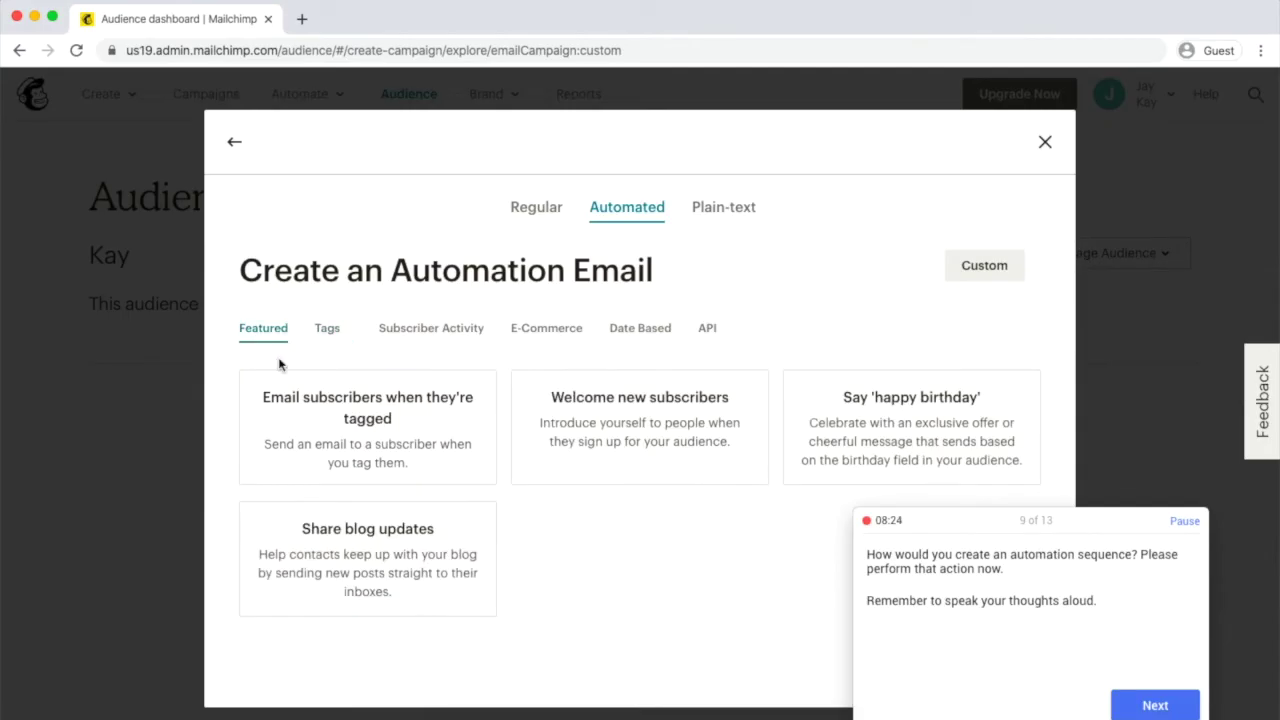
left_click(982, 267)
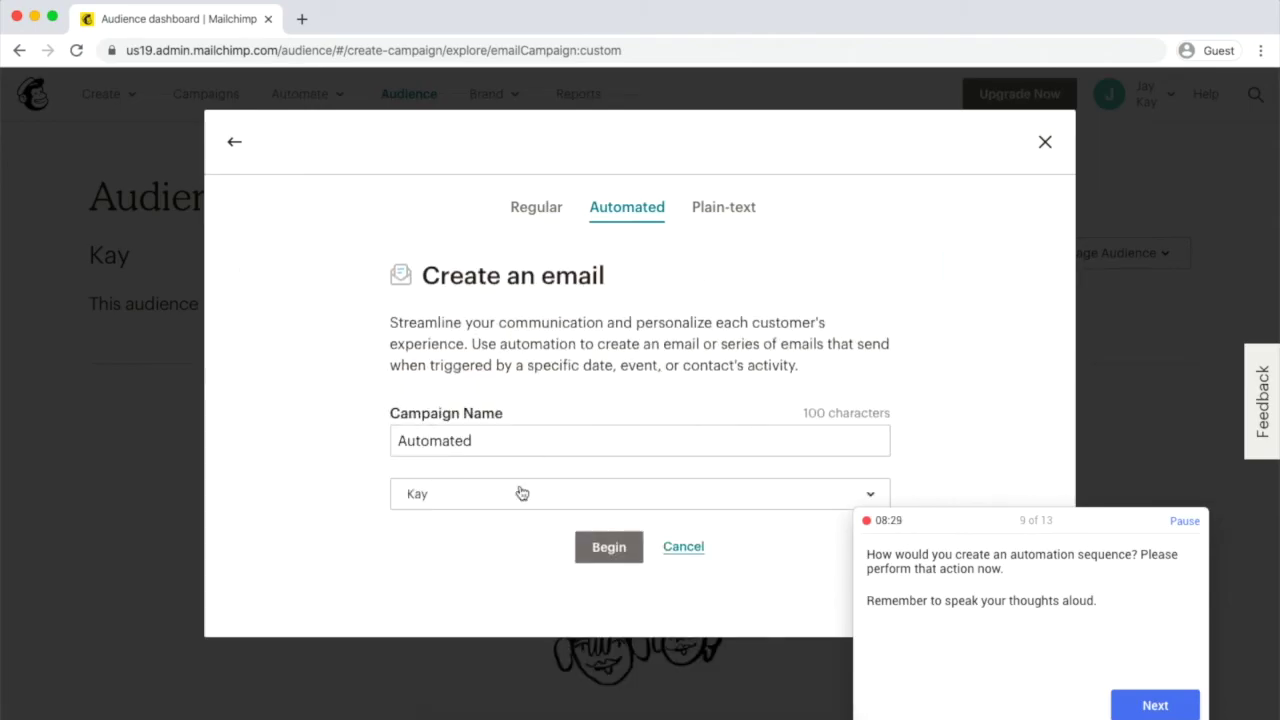
Step: Begin the Automated workflow for Kay, peek at upgrade plans, then design the My Custom Workflow email
left_click(606, 559)
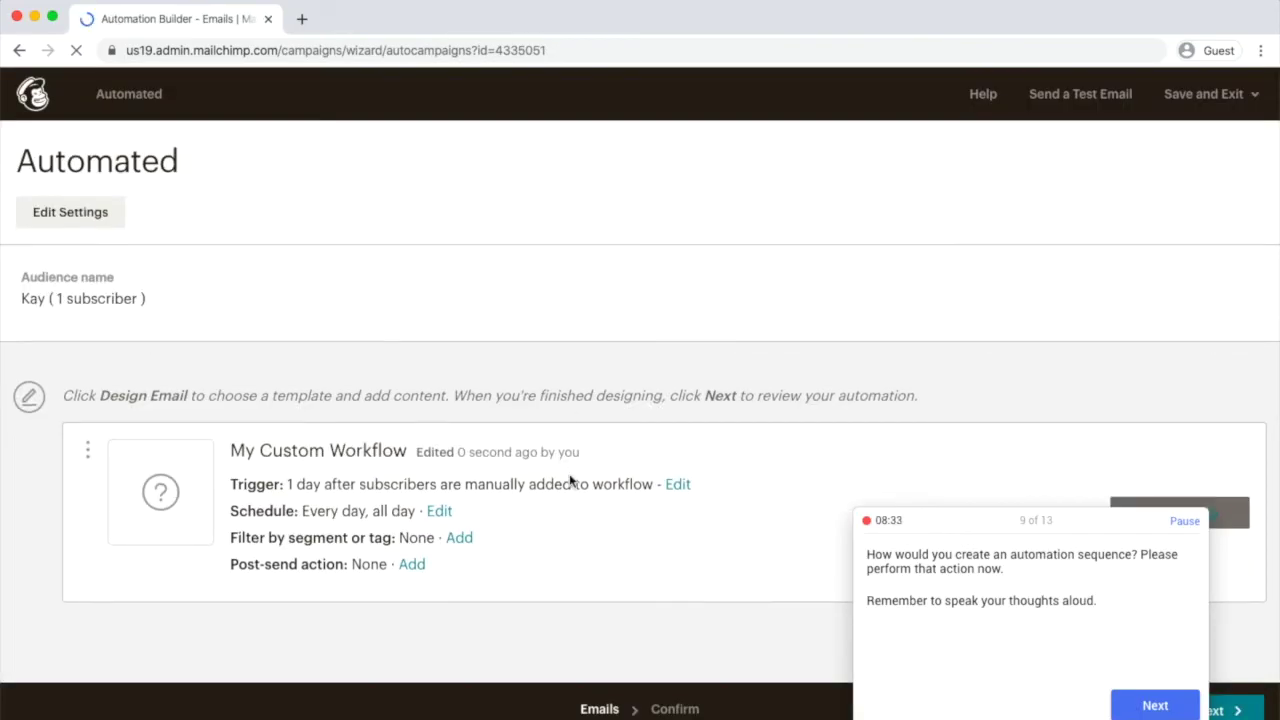
scroll(743, 451, "down", 2)
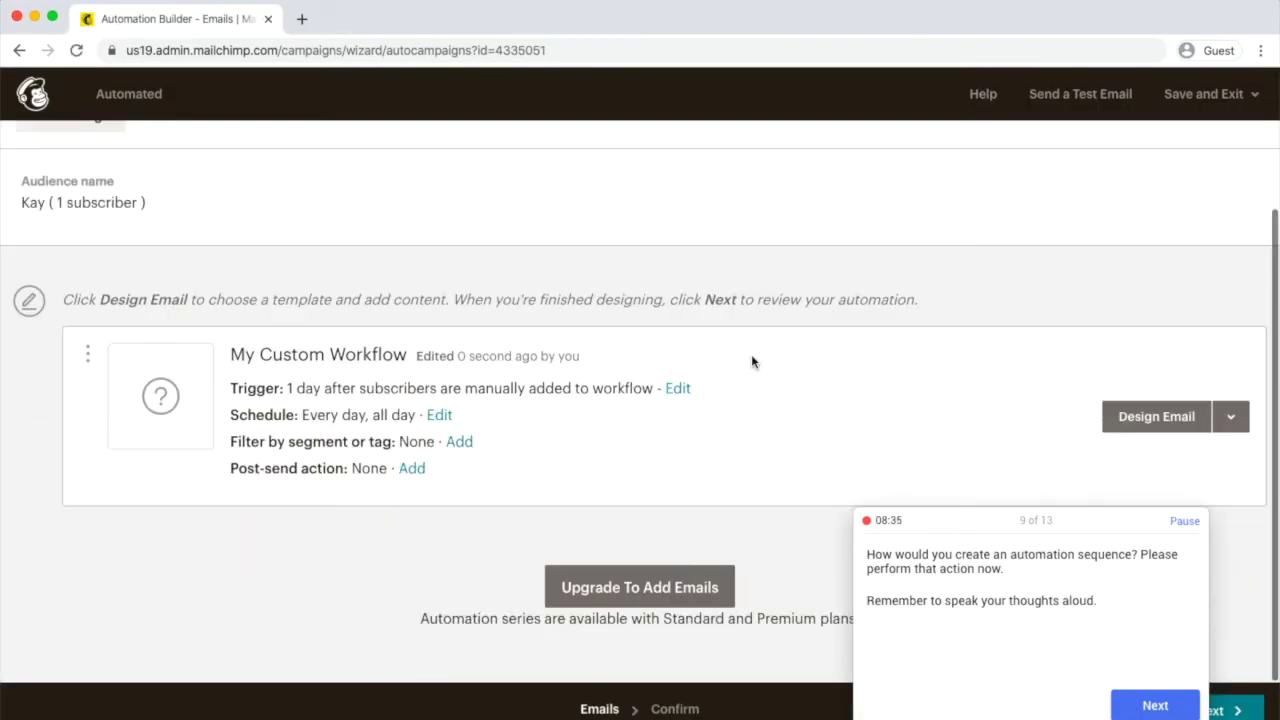
left_click(670, 580)
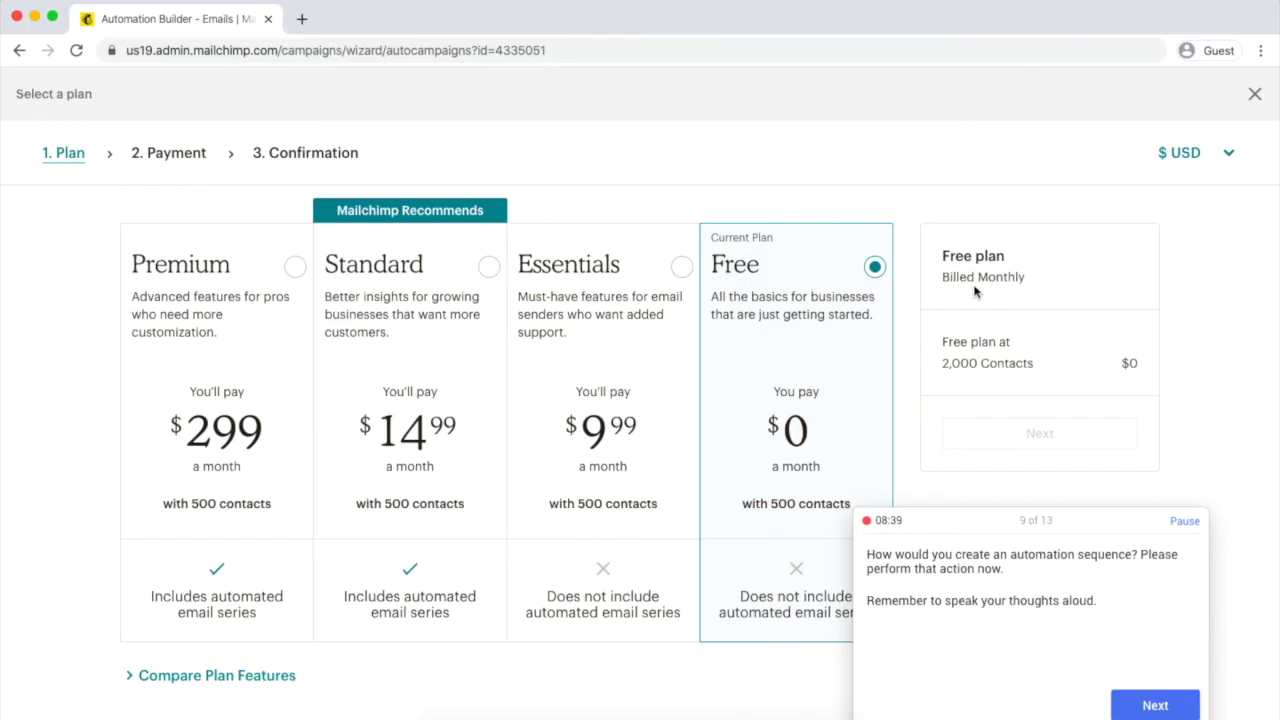
left_click(1254, 93)
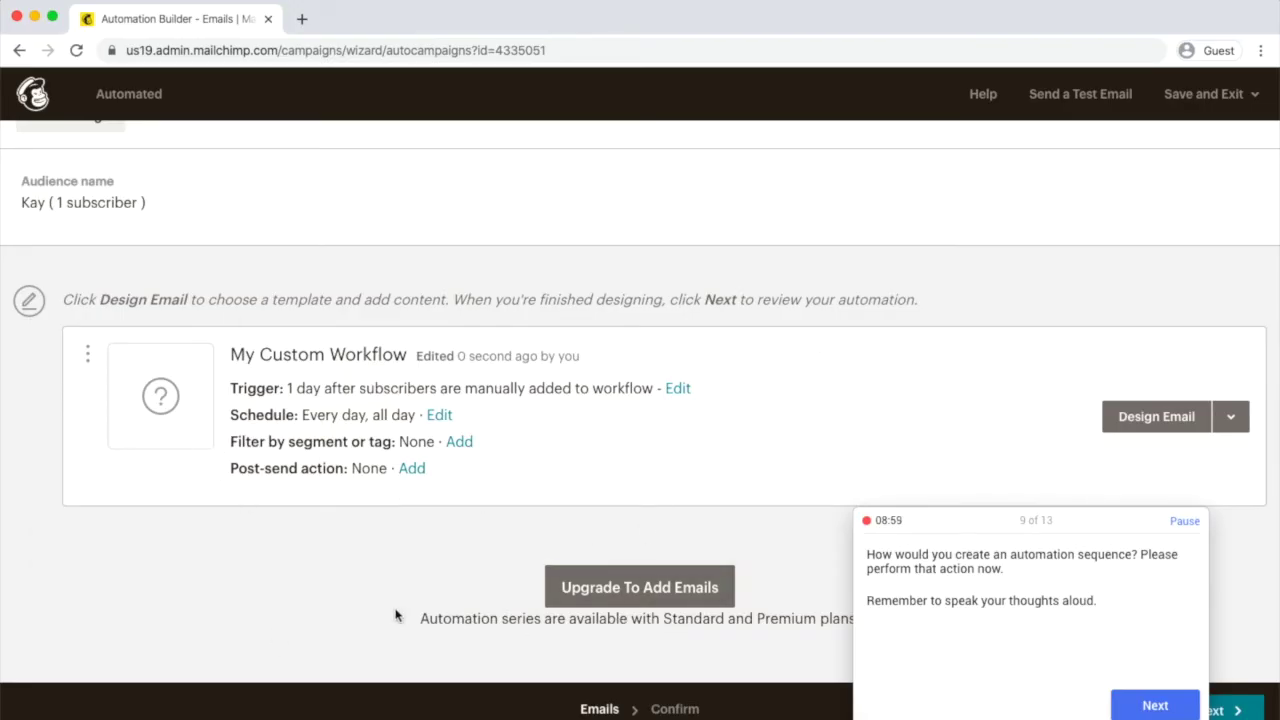
left_click(1166, 419)
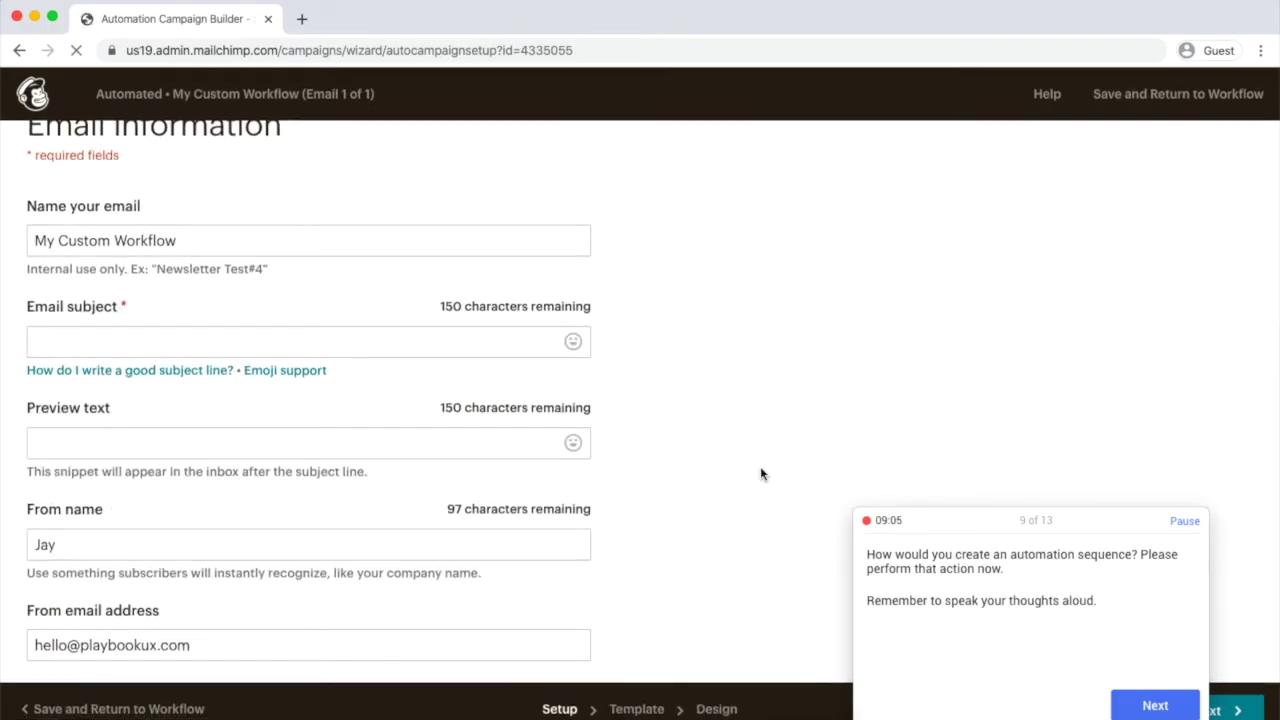
Step: Enter 'hio' as the email subject and continue to template selection
left_click_drag(1037, 533, 988, 374)
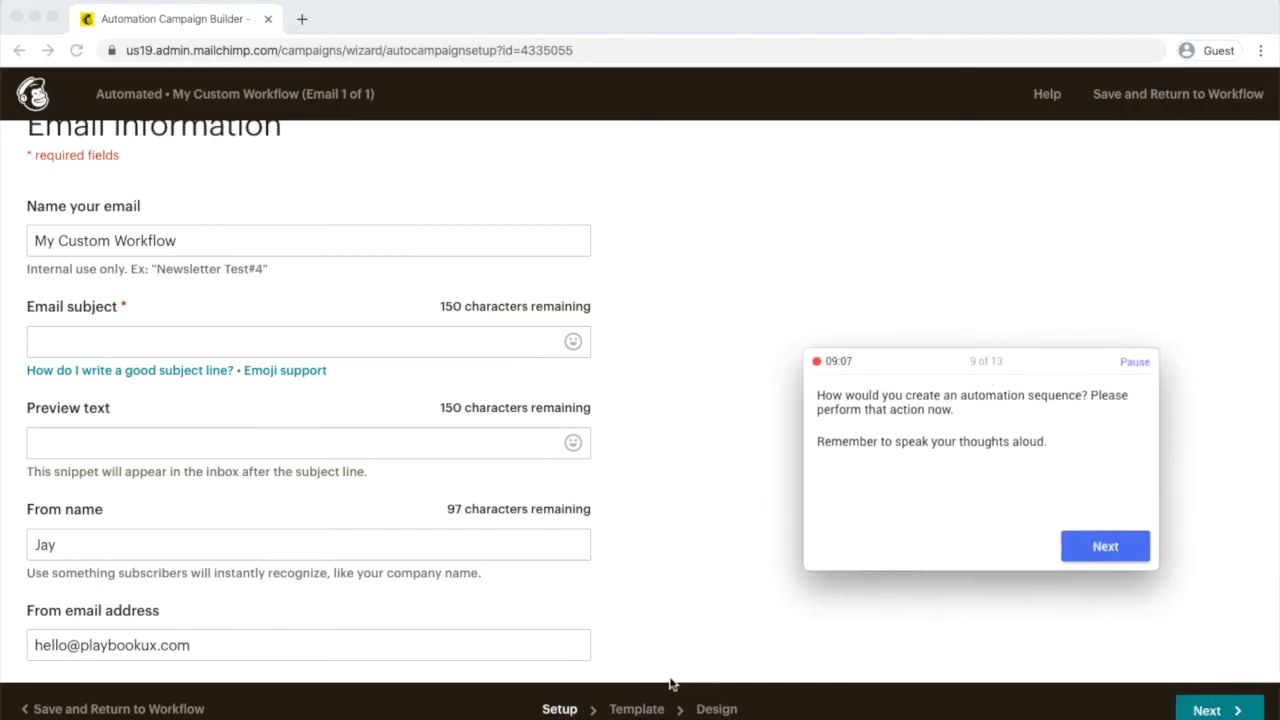
left_click(612, 708)
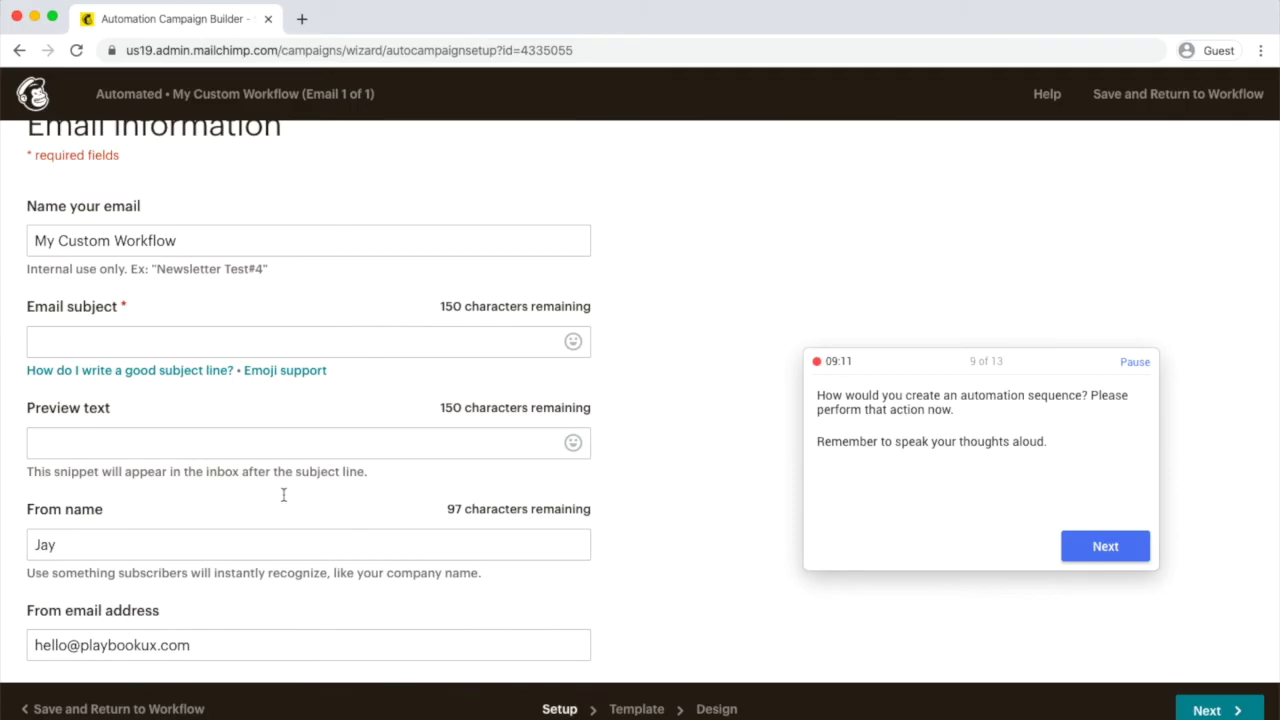
left_click(636, 708)
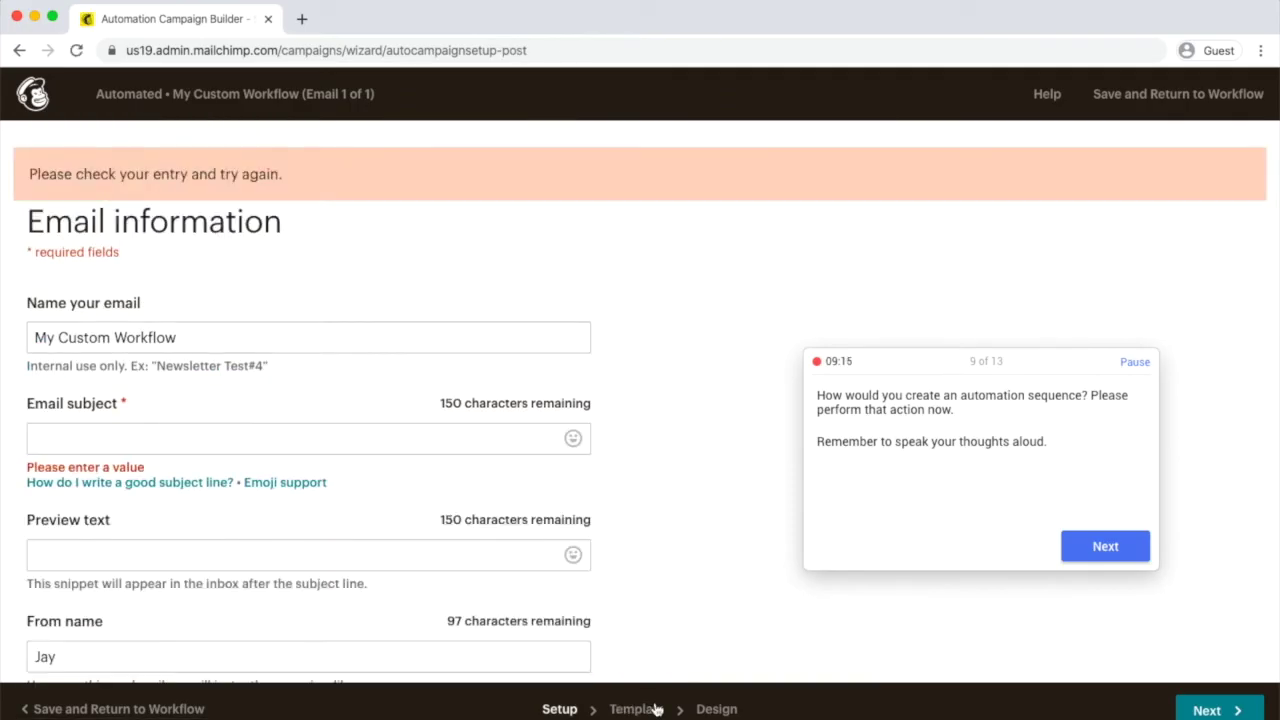
left_click(346, 443)
type("hio")
scroll(352, 455, "down", 2)
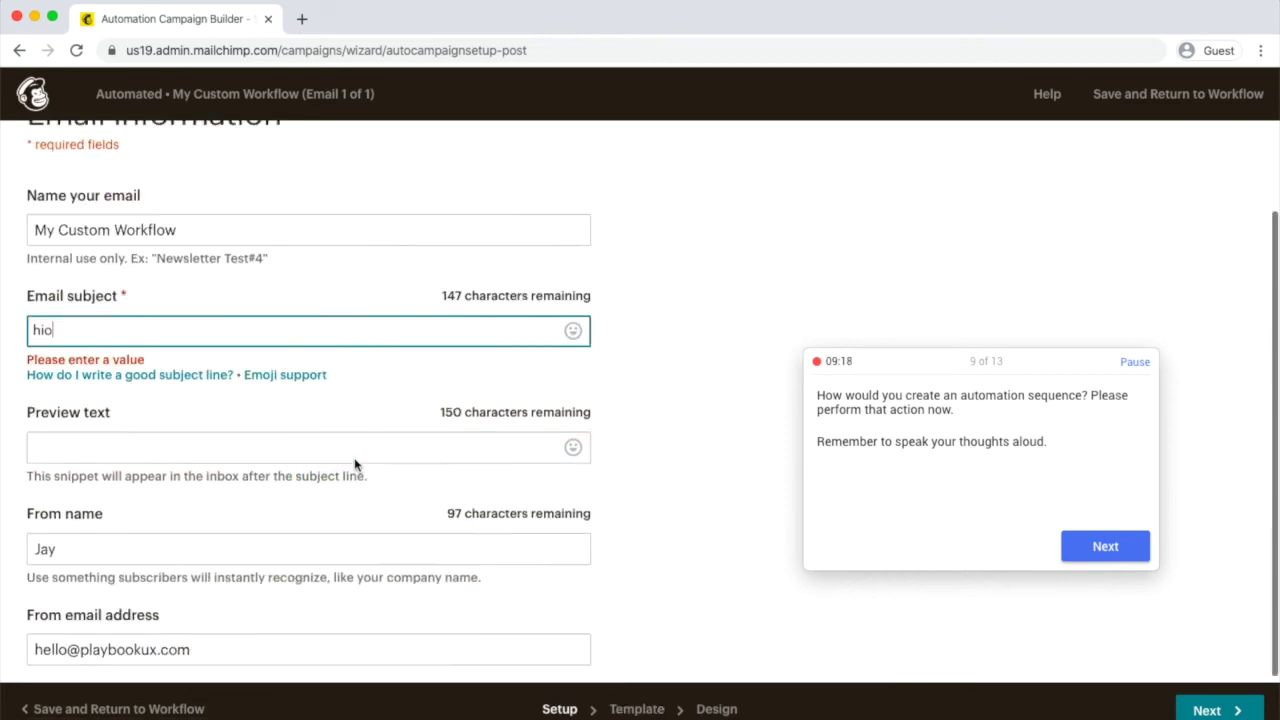
left_click(622, 706)
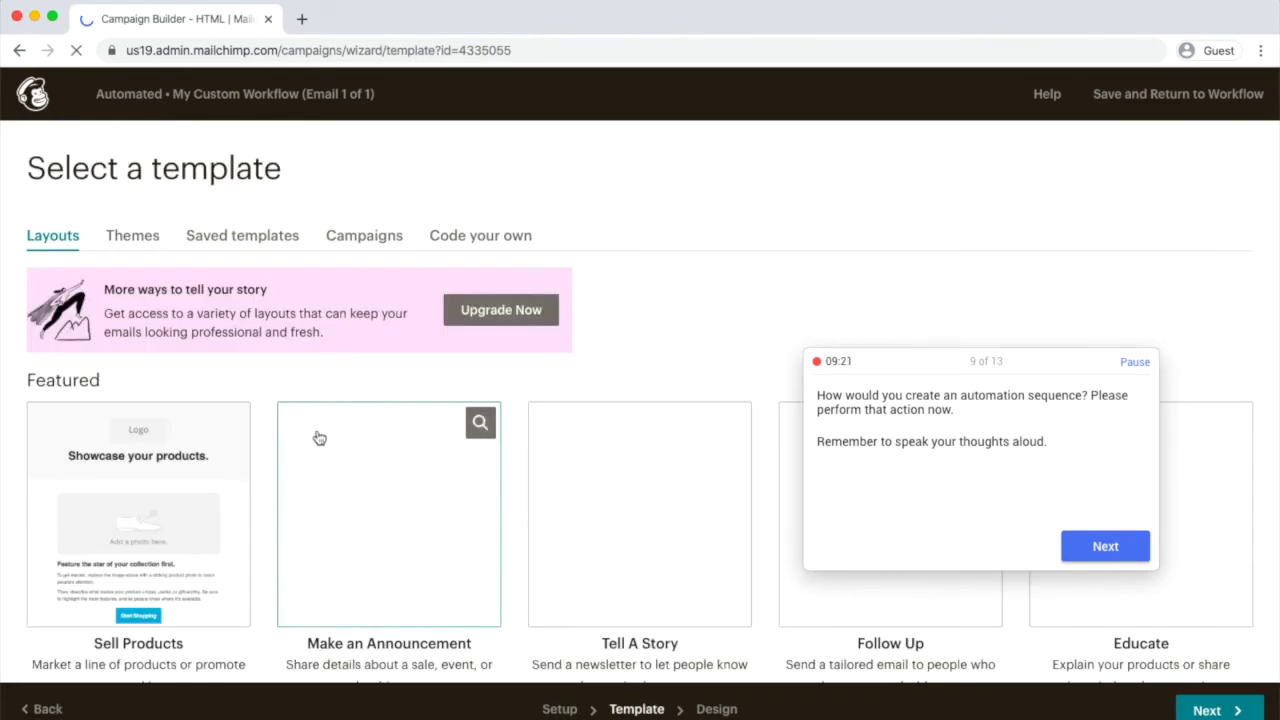
Step: Apply the Sell Products template, return to the workflow, and advance the test
scroll(271, 493, "down", 3)
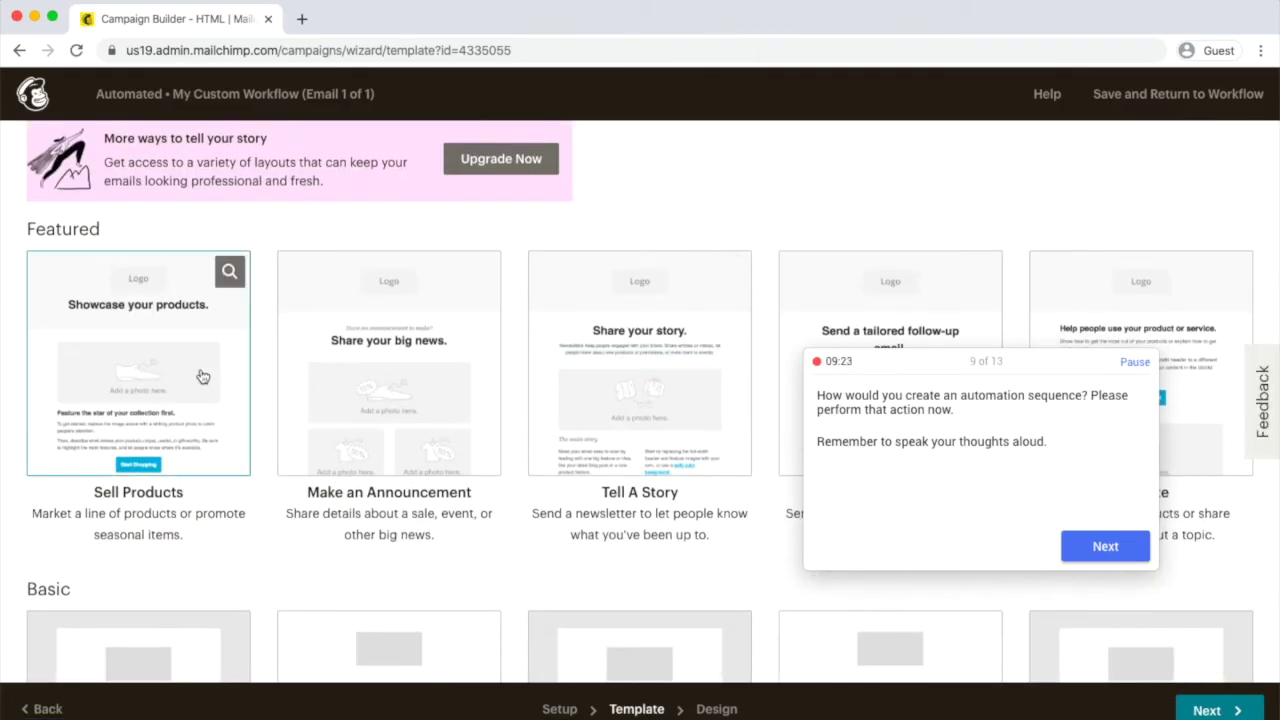
left_click(138, 370)
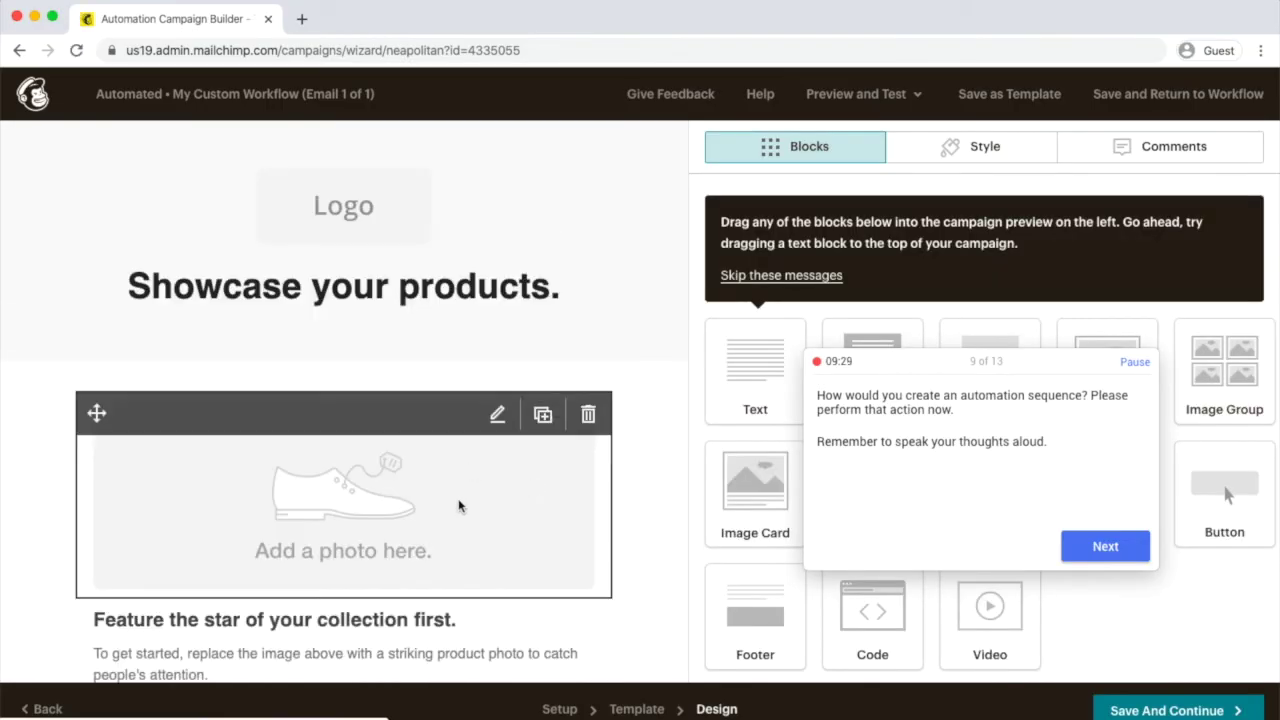
scroll(459, 506, "down", 10)
scroll(400, 300, "up", 10)
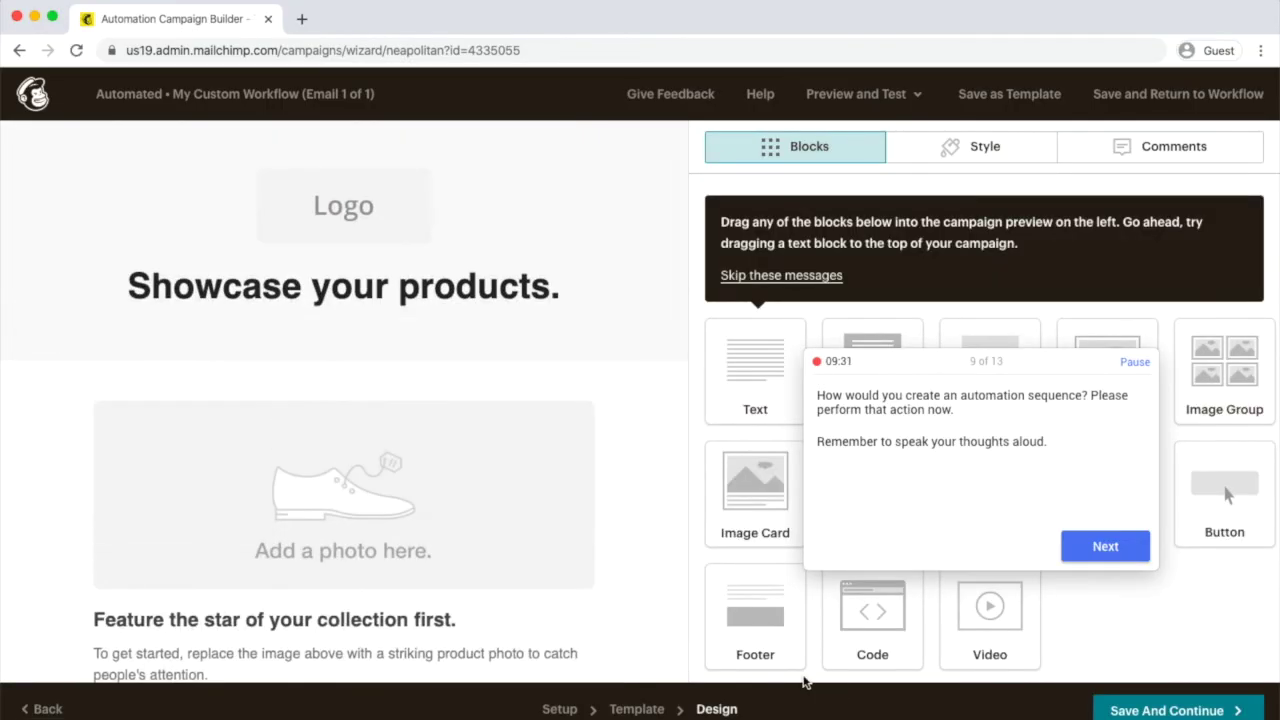
left_click(713, 706)
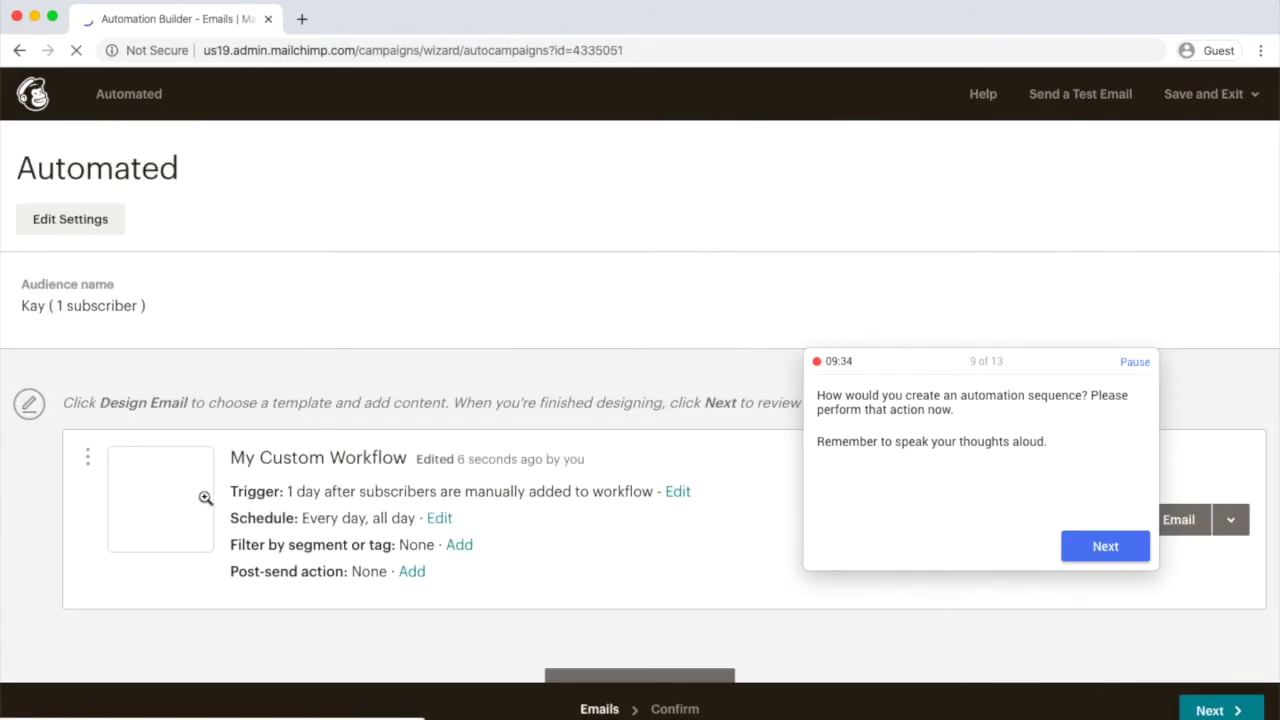
scroll(324, 472, "down", 2)
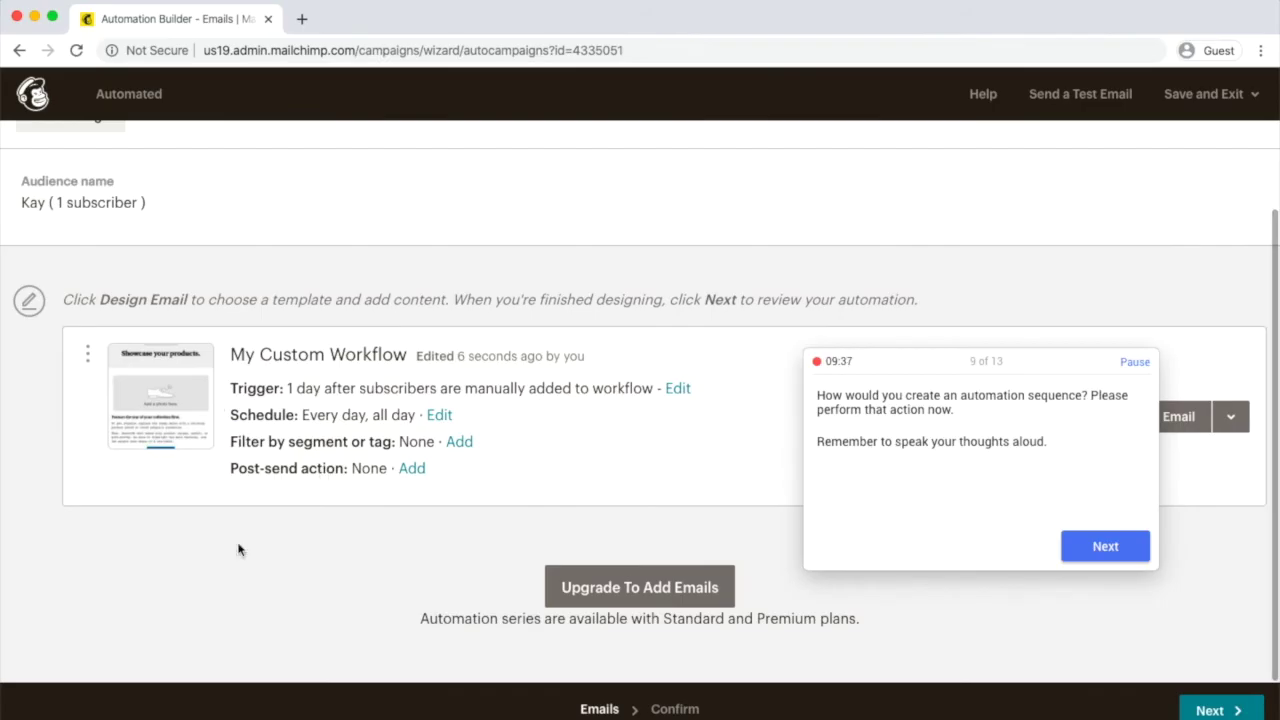
scroll(552, 484, "up", 2)
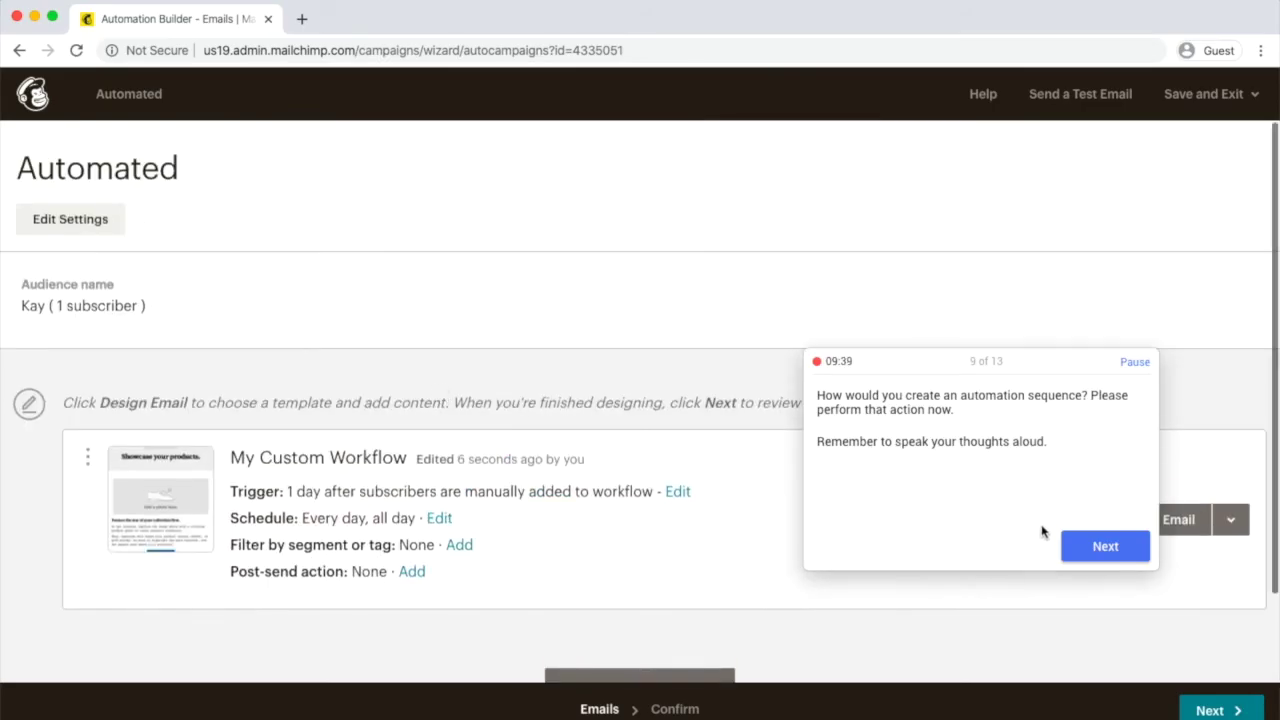
left_click(1097, 540)
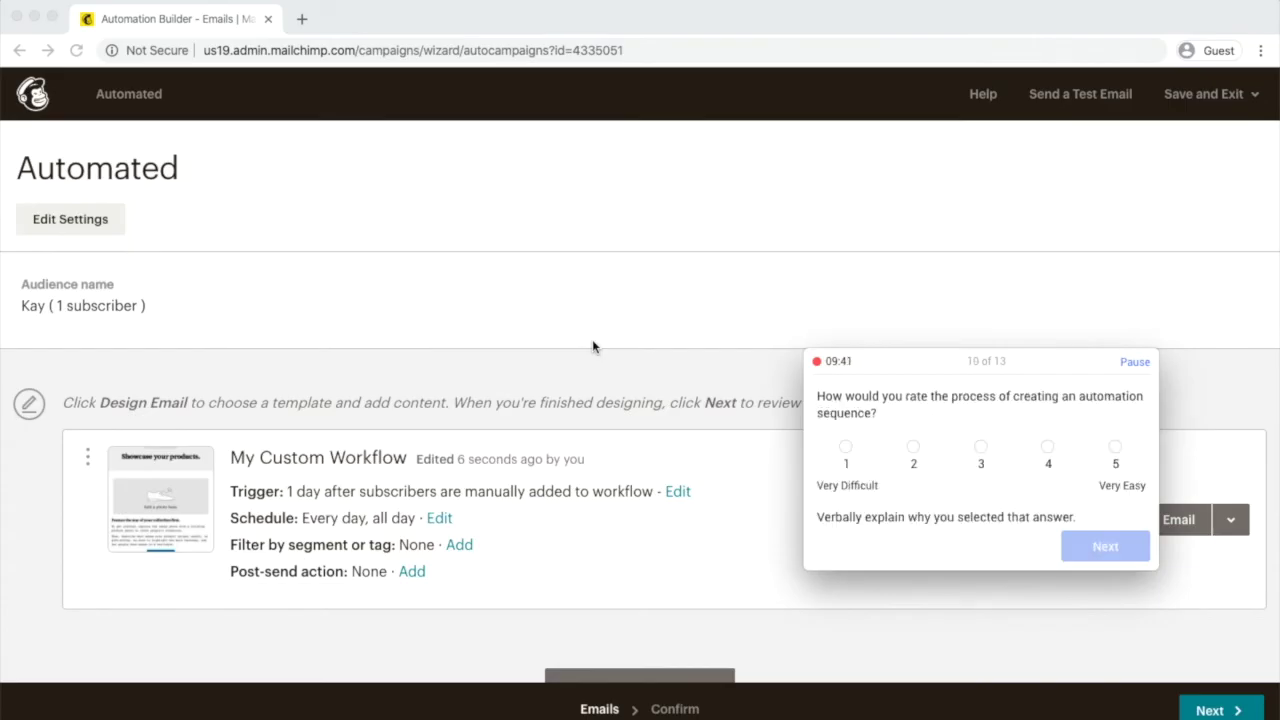
Step: Rate the automation process 4 of 5, then exit the builder without starting the automation
left_click(1050, 460)
scroll(488, 377, "down", 2)
scroll(550, 517, "up", 2)
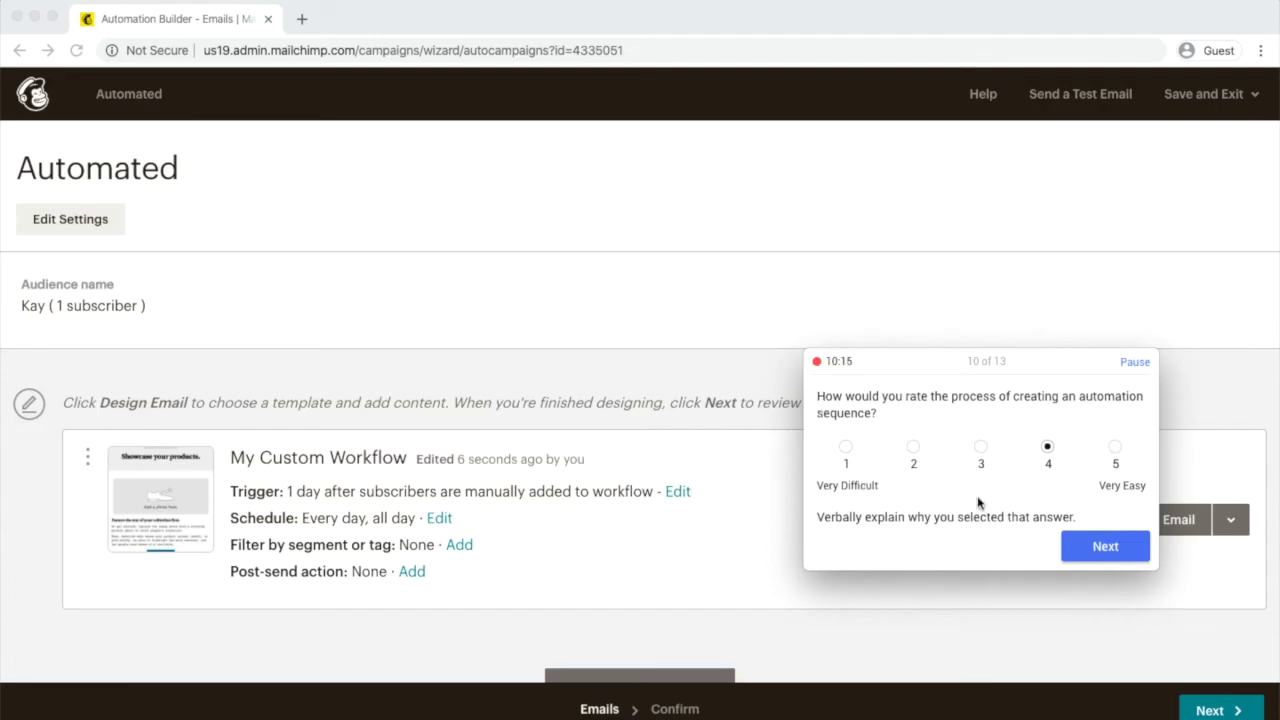
left_click(1103, 546)
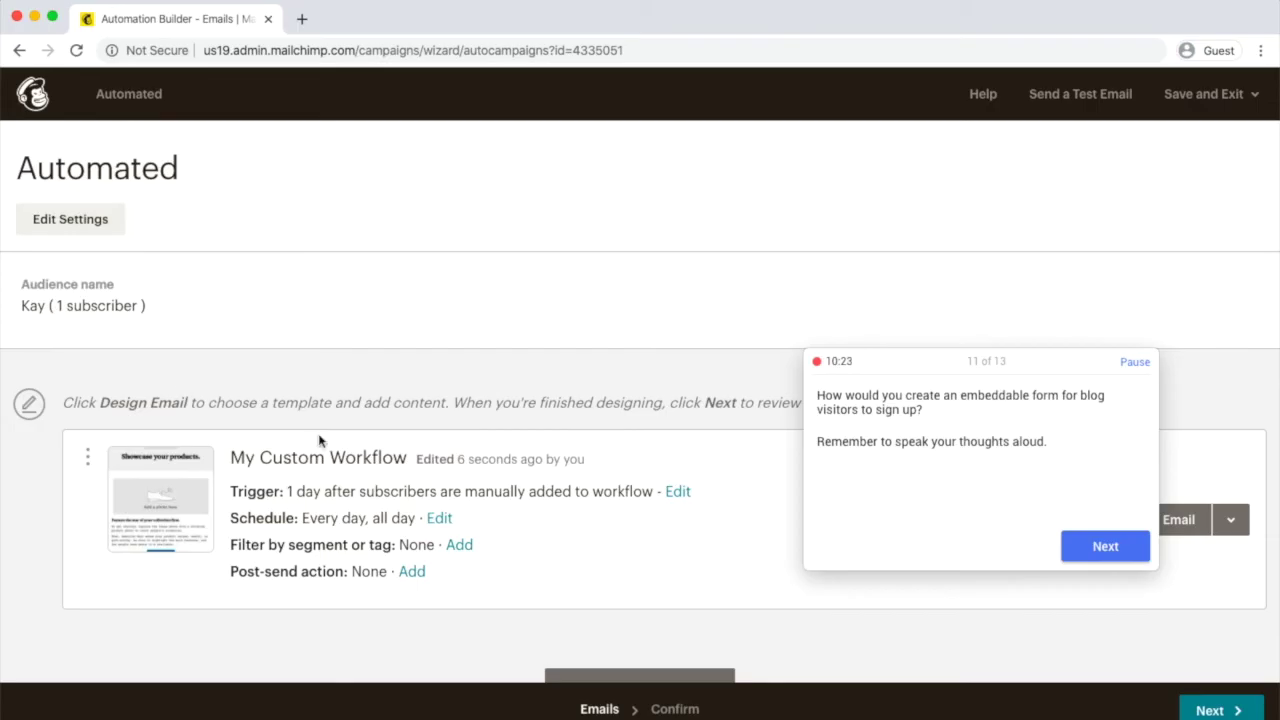
left_click(32, 93)
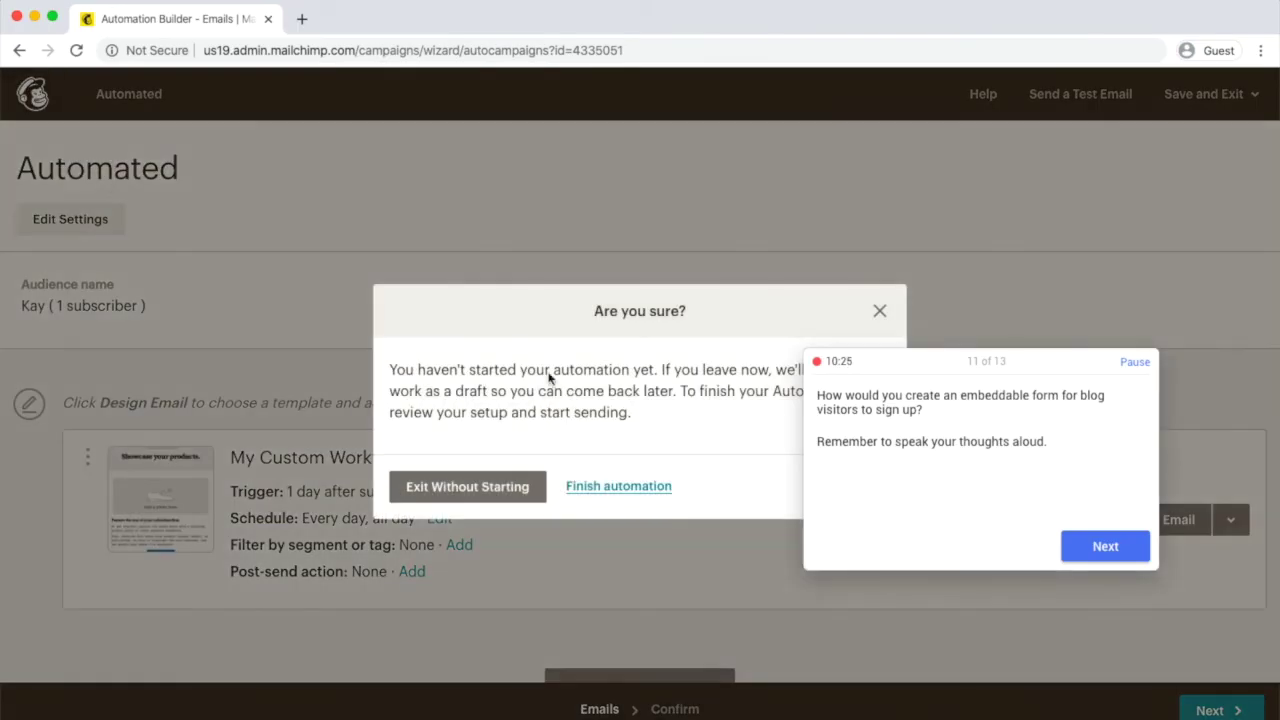
left_click(524, 486)
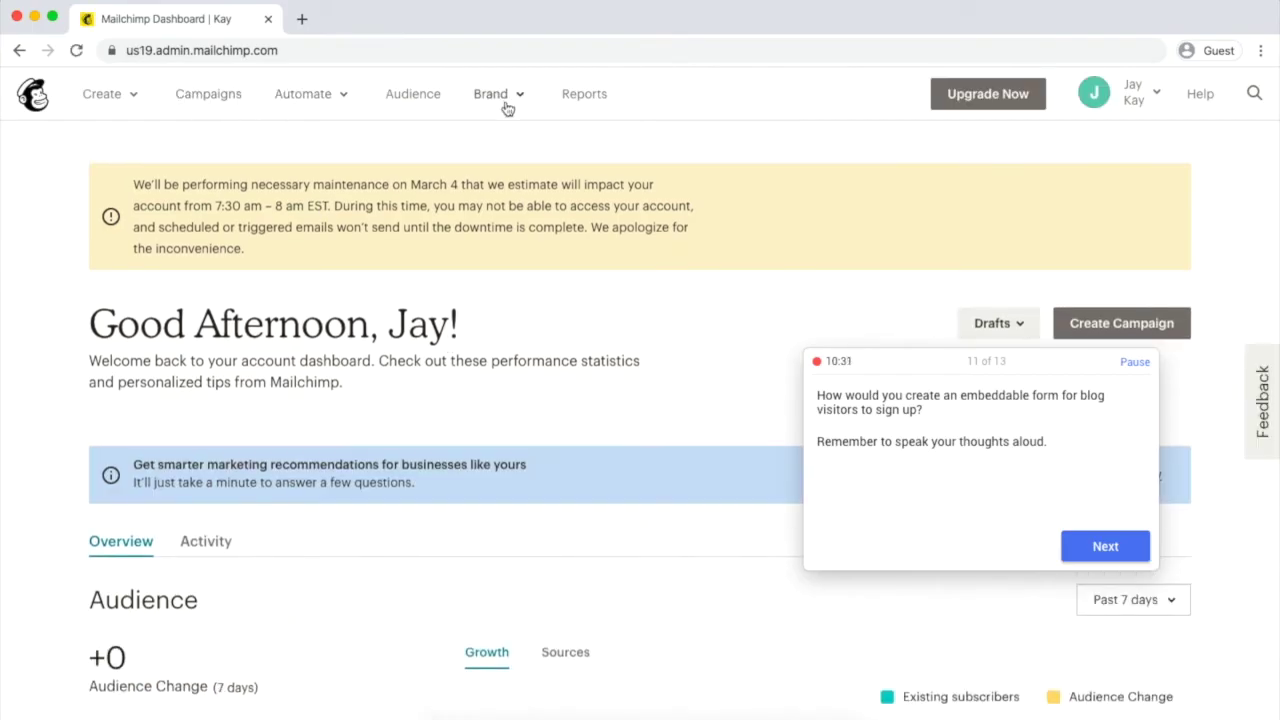
left_click(1255, 93)
type("form")
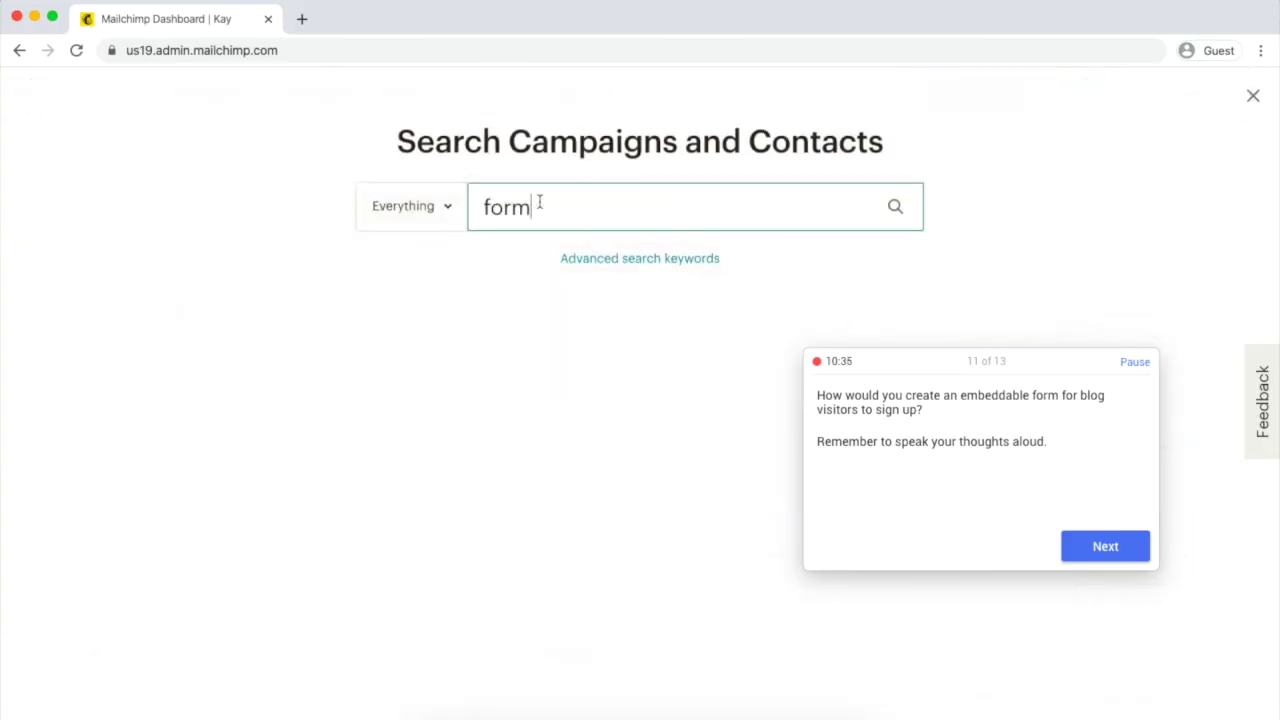
type("s")
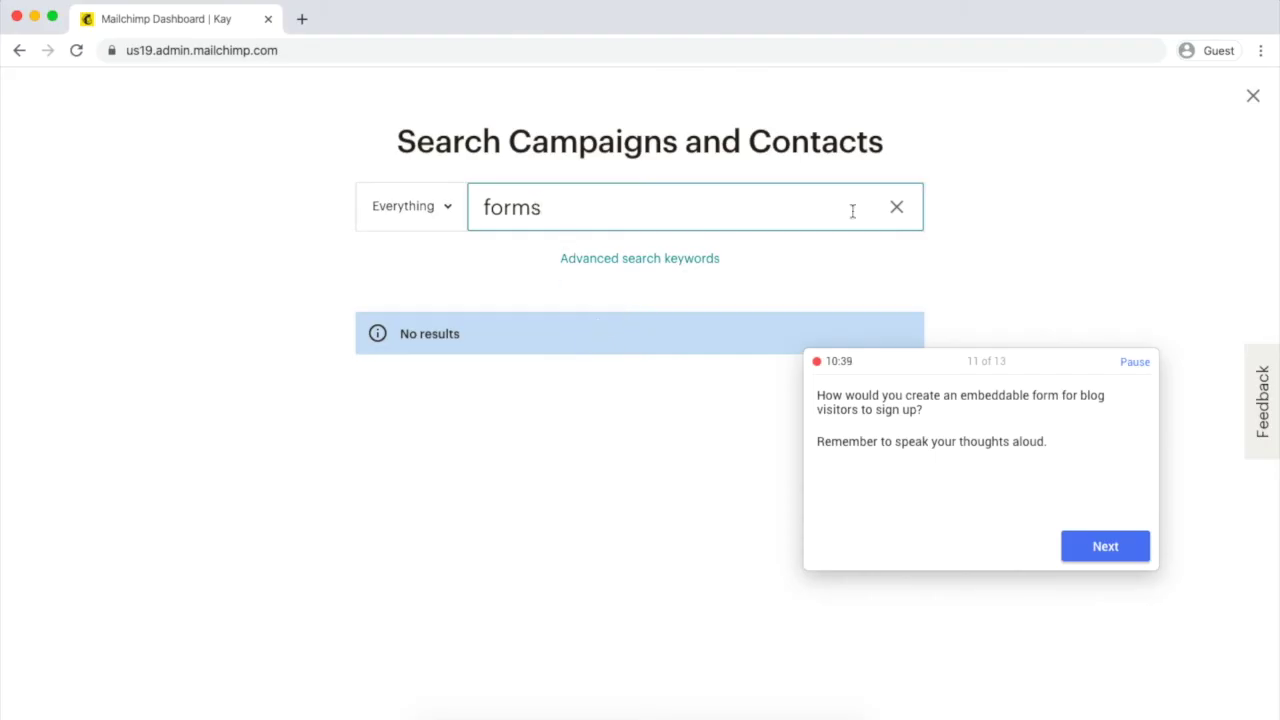
left_click(897, 207)
left_click(640, 210)
type("for")
key("BackSpace")
key("BackSpace")
key("BackSpace")
left_click(452, 212)
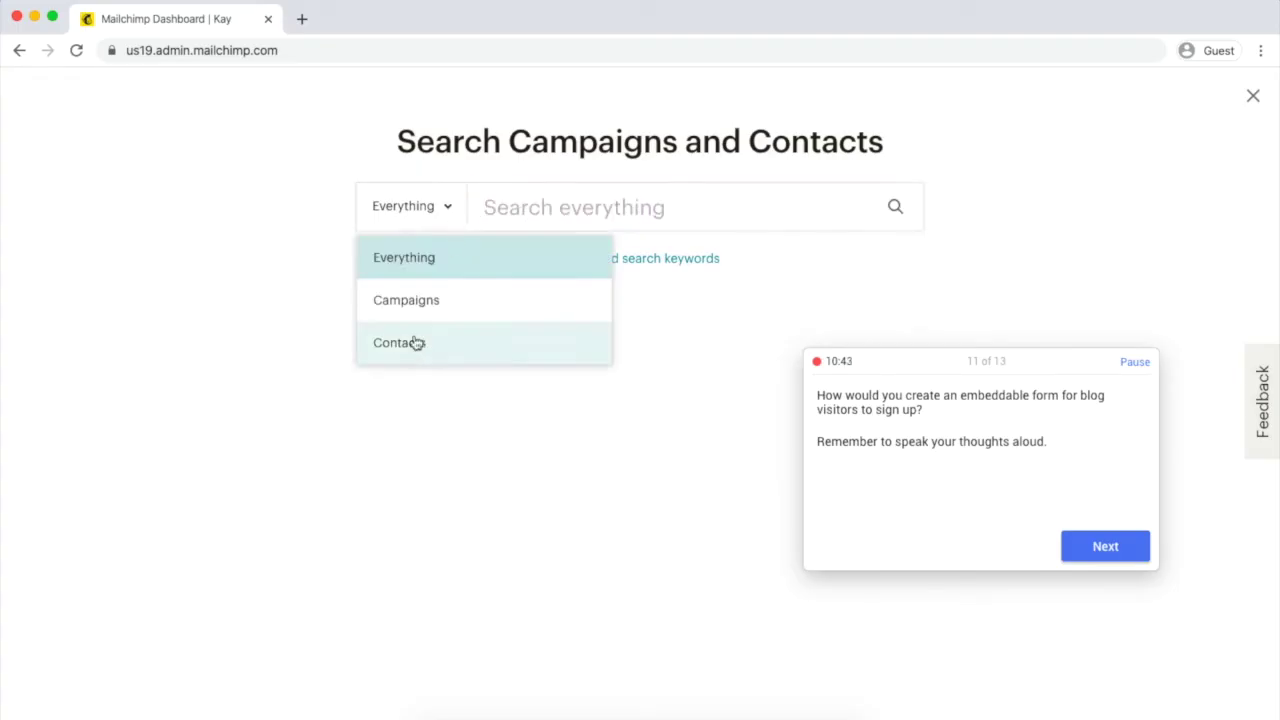
left_click(520, 212)
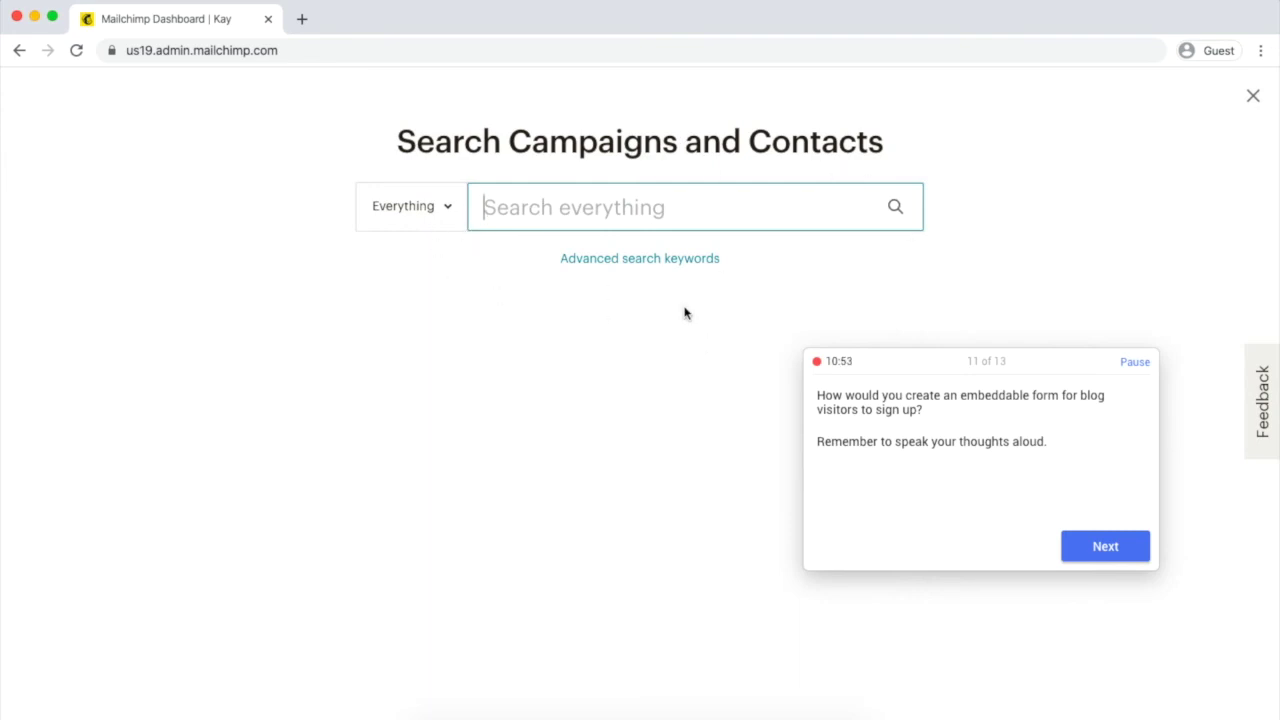
left_click(1253, 95)
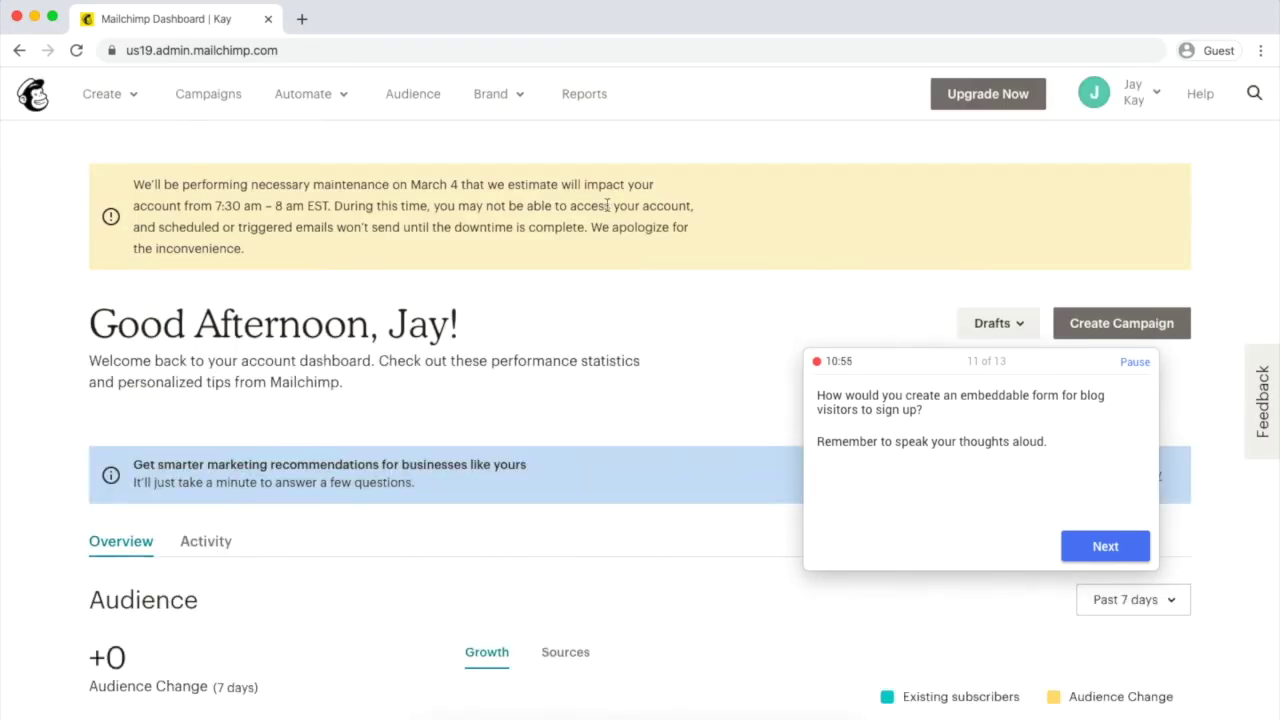
Step: Browse the Brand and Automate menus, then choose Signup Form from the Create menu
left_click(514, 104)
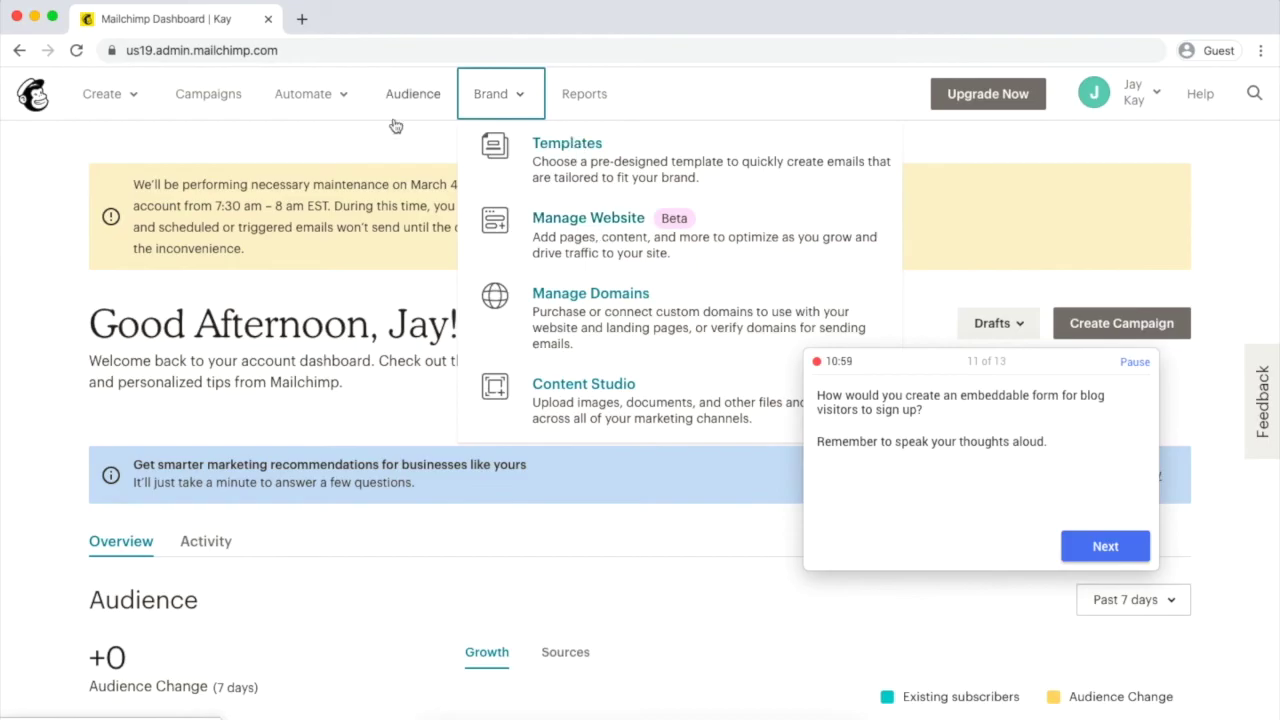
left_click(302, 112)
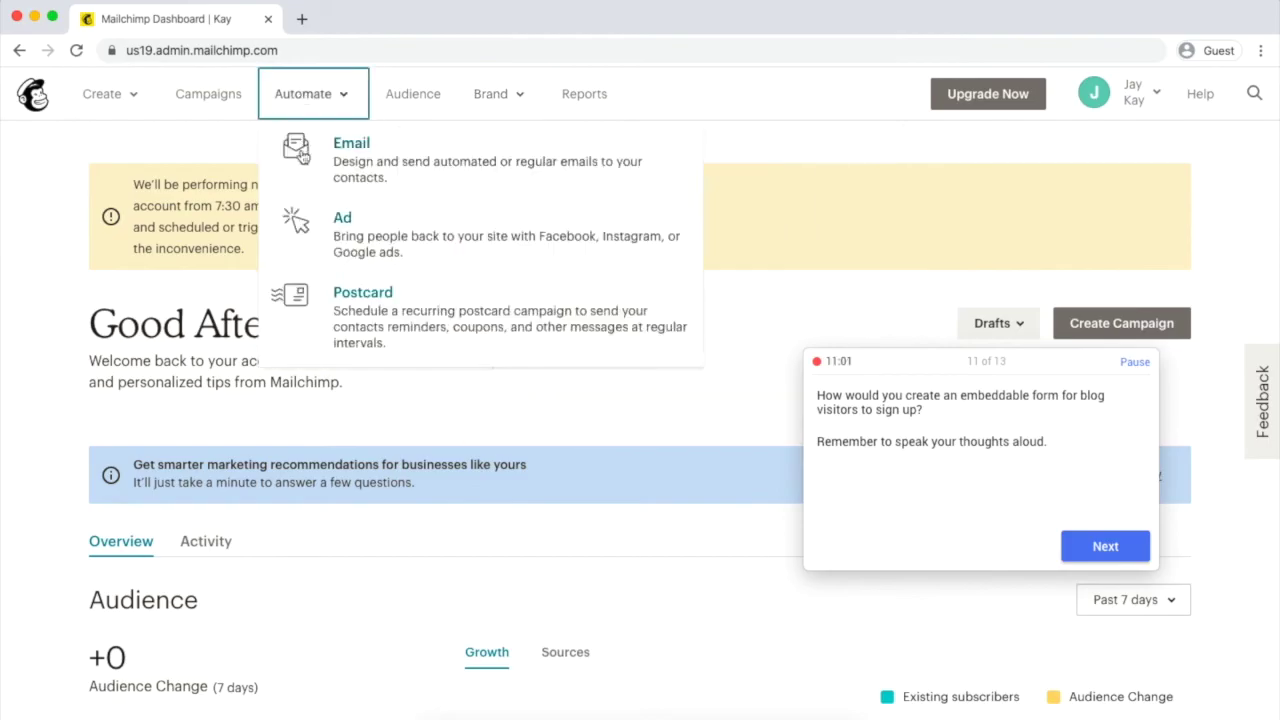
left_click(106, 112)
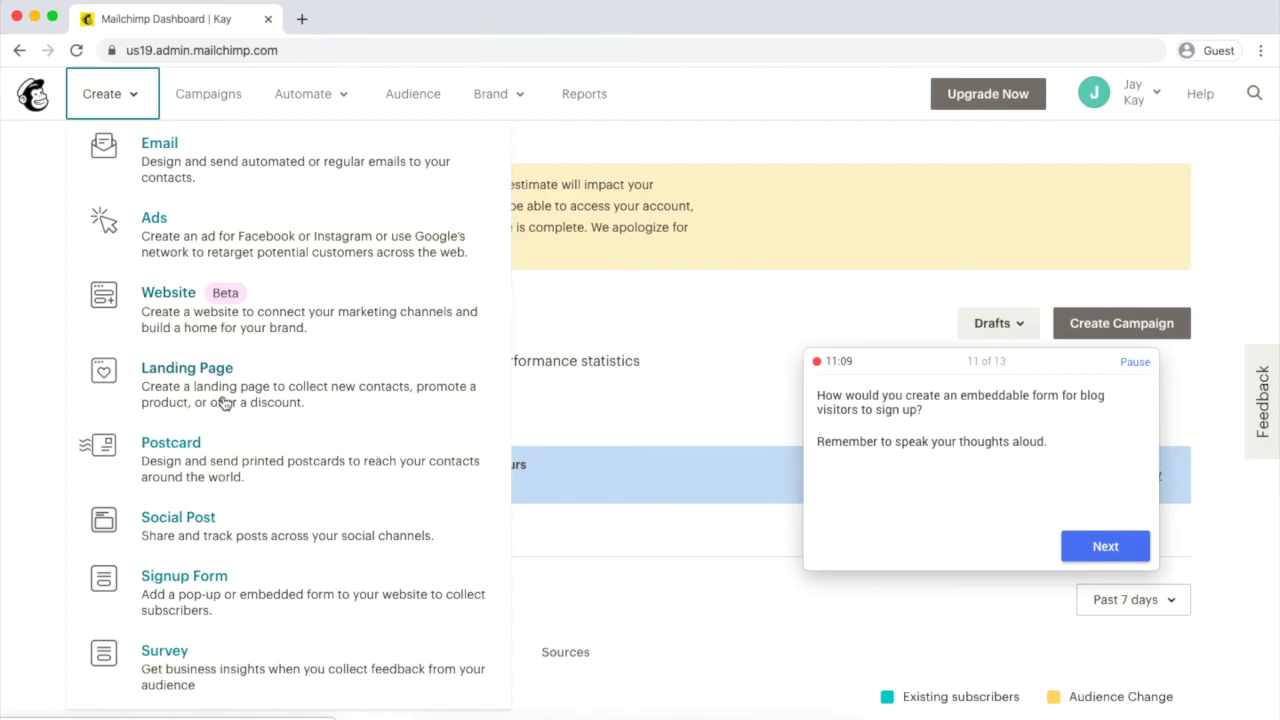
left_click(212, 596)
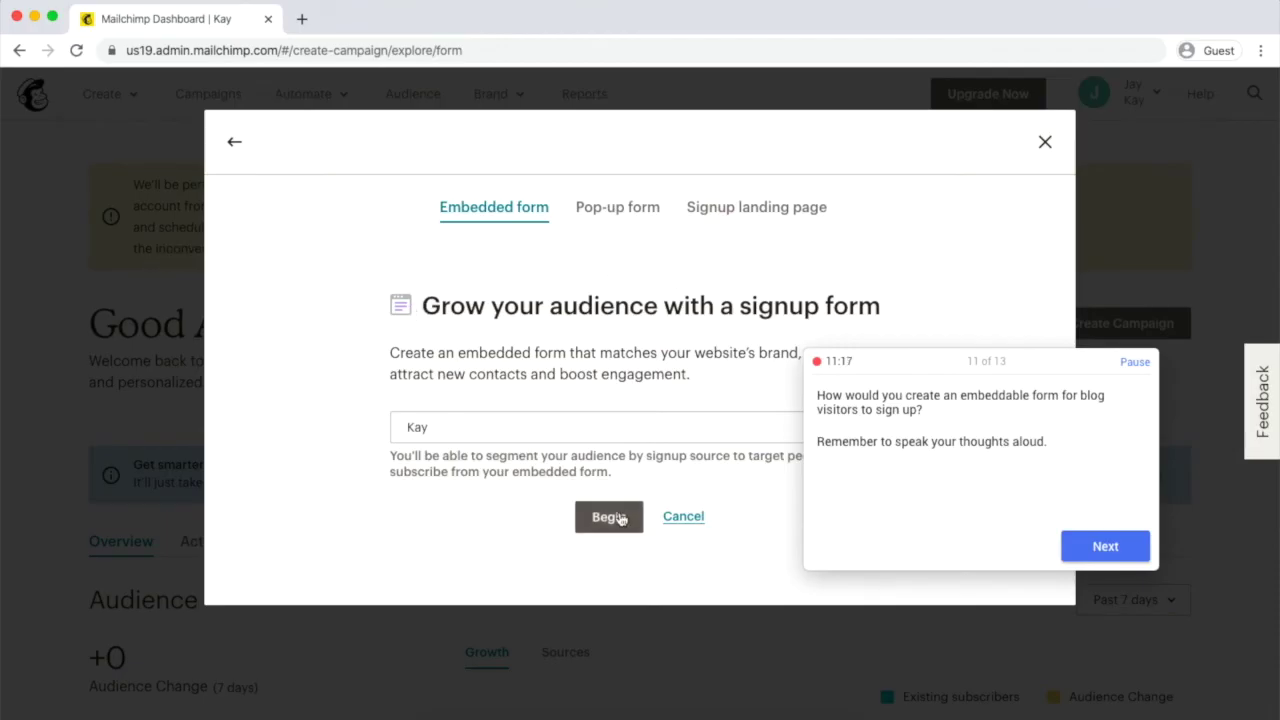
Step: Preview the Signup landing page option, then restart Signup Form and begin the embedded form
left_click(720, 206)
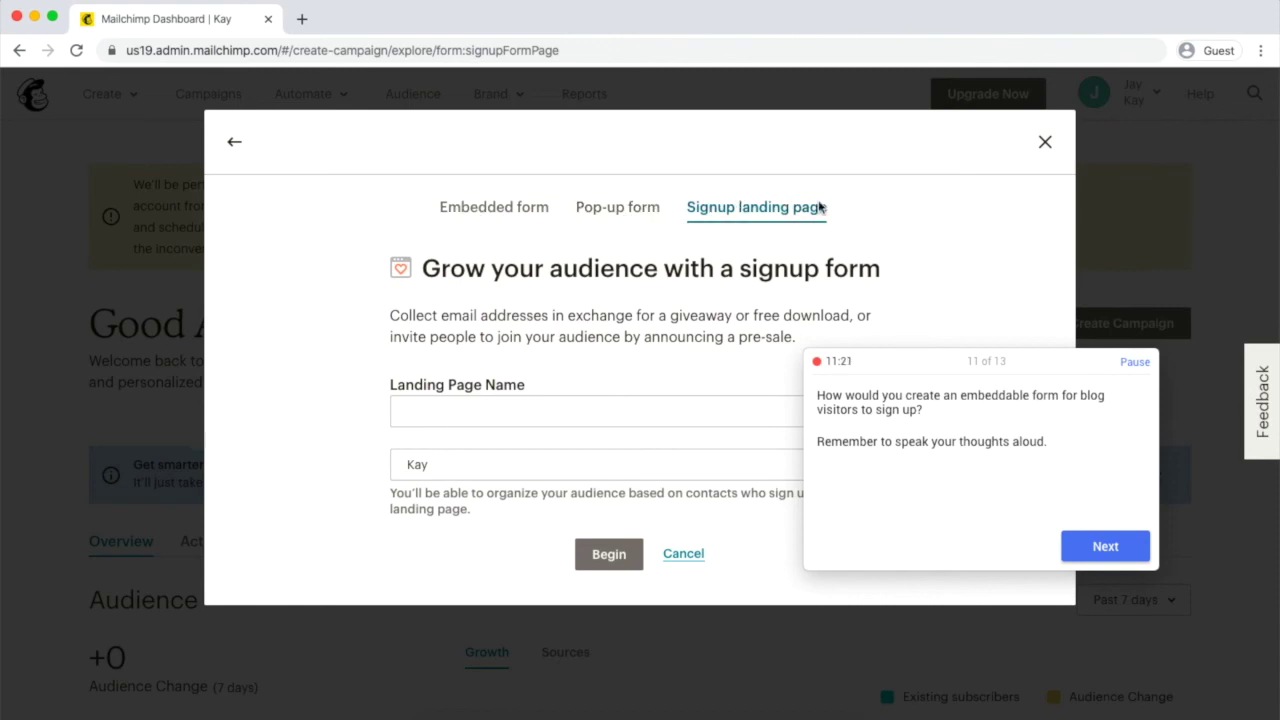
left_click(240, 147)
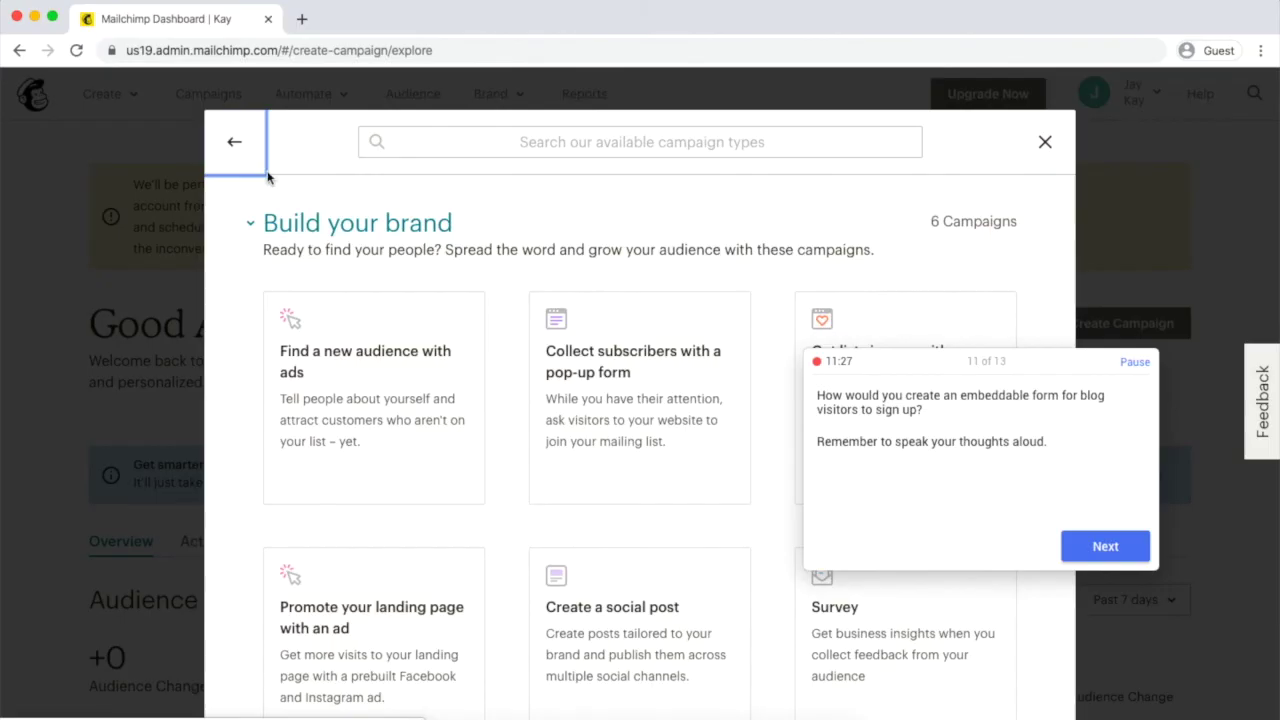
left_click(140, 170)
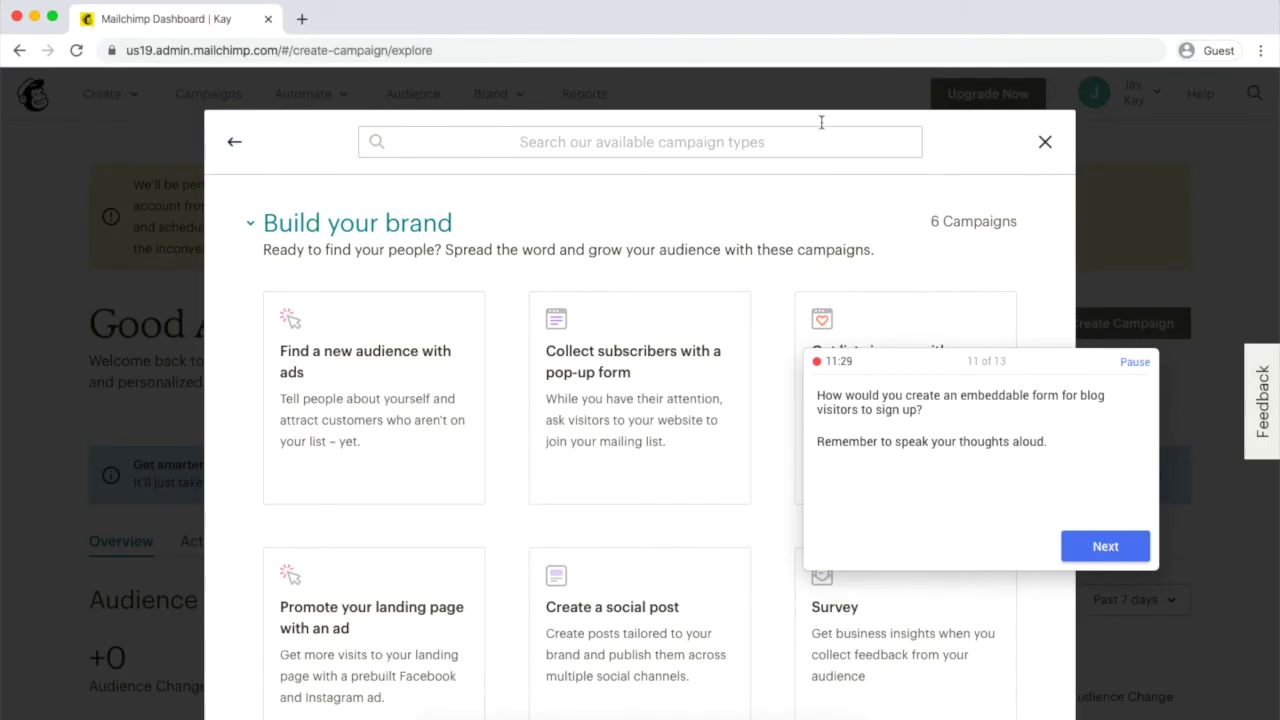
left_click(1046, 142)
left_click(112, 97)
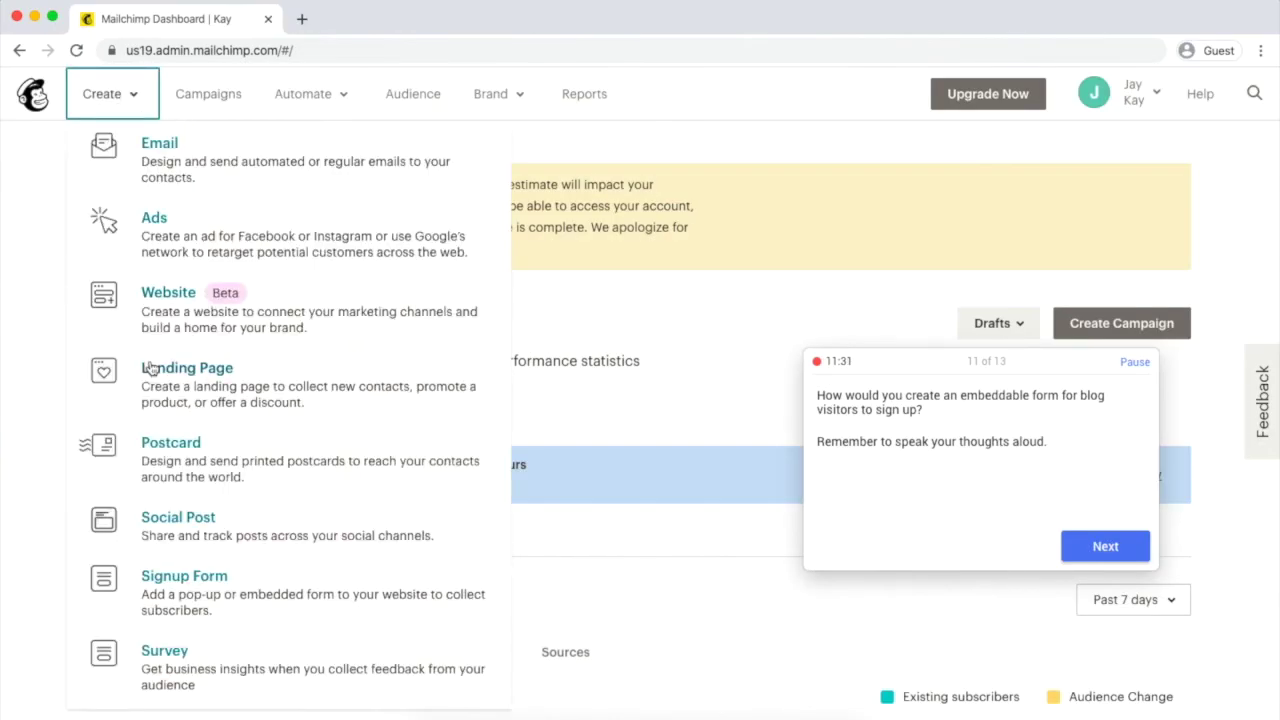
left_click(168, 591)
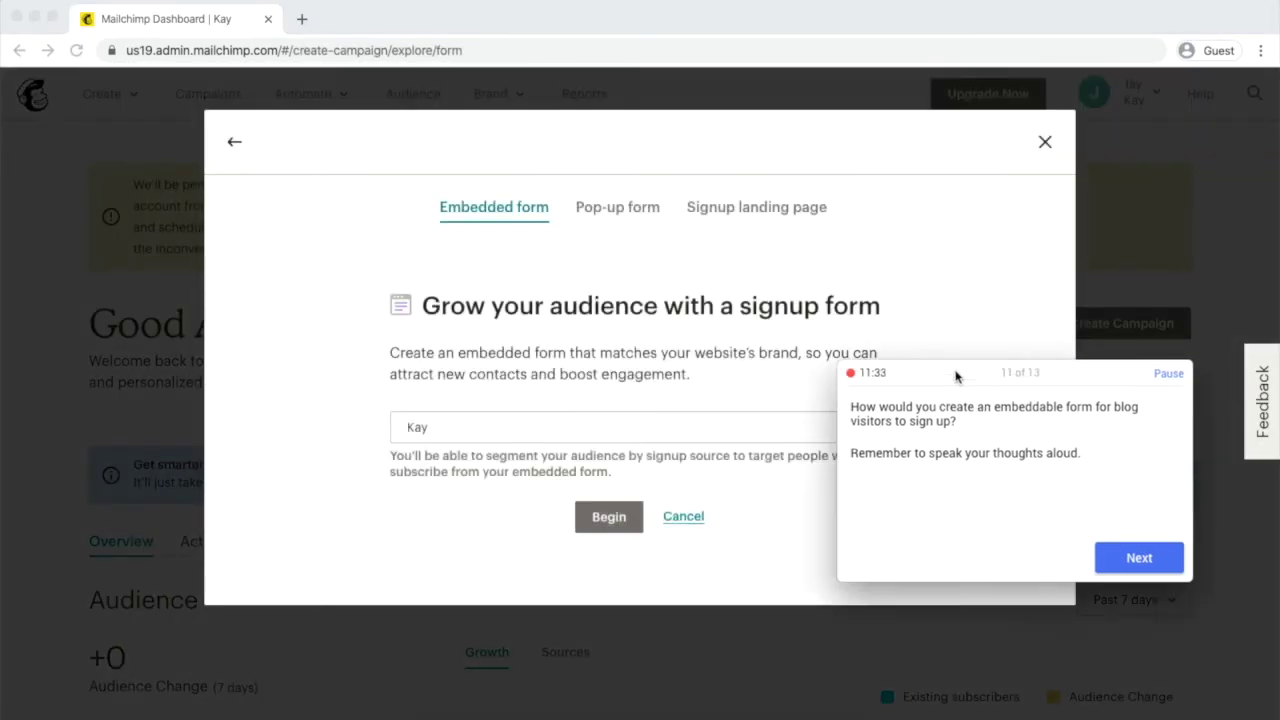
left_click(598, 519)
left_click(598, 519)
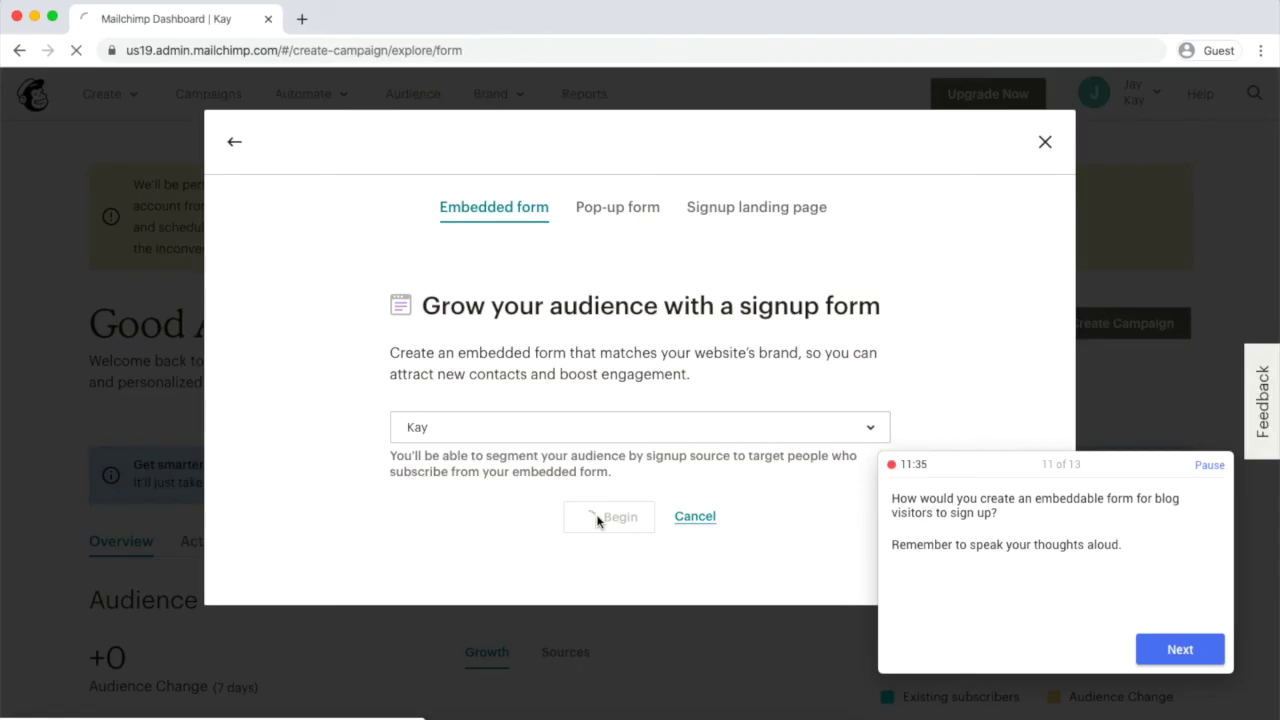
scroll(481, 517, "down", 4)
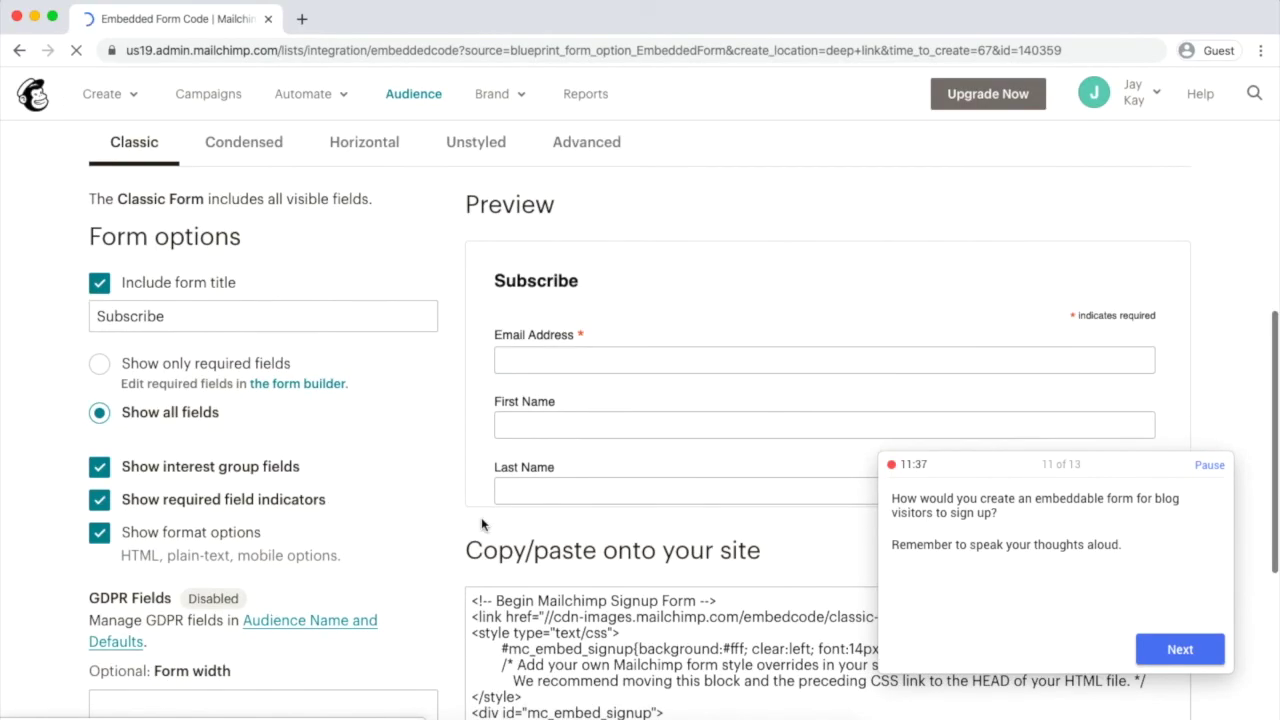
scroll(435, 457, "down", 2)
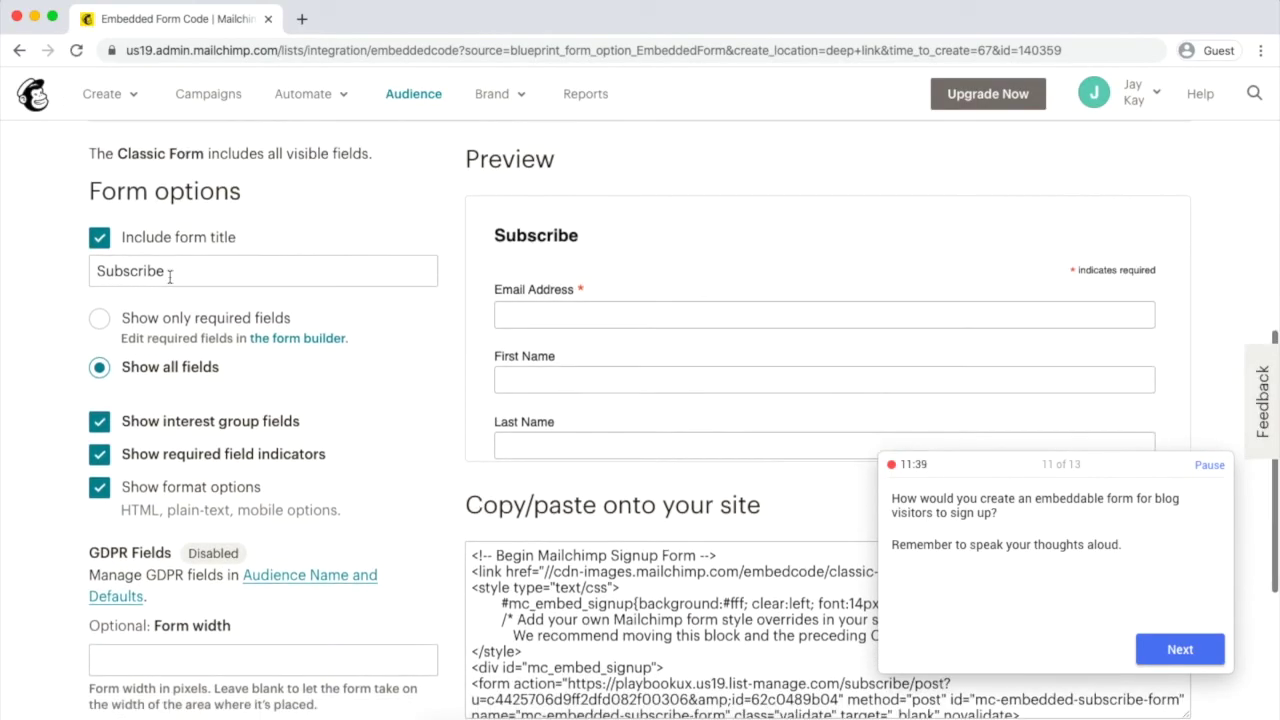
left_click(100, 396)
left_click(100, 428)
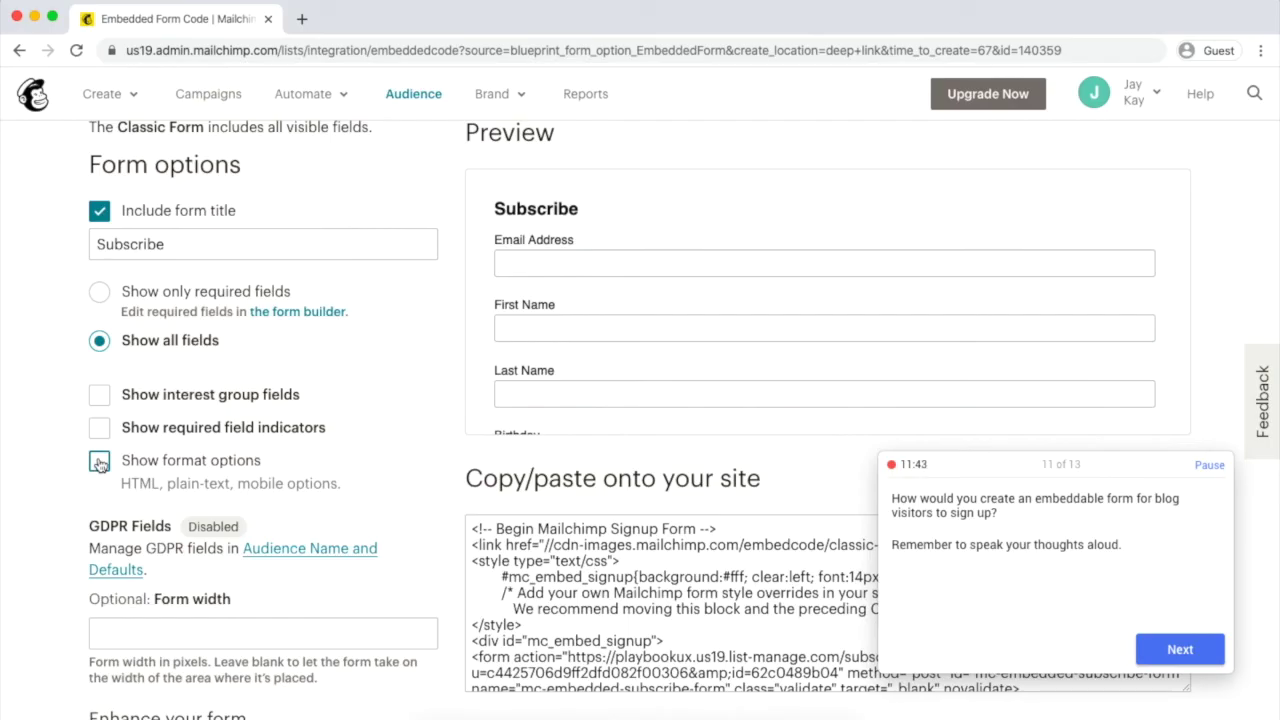
scroll(138, 462, "down", 6)
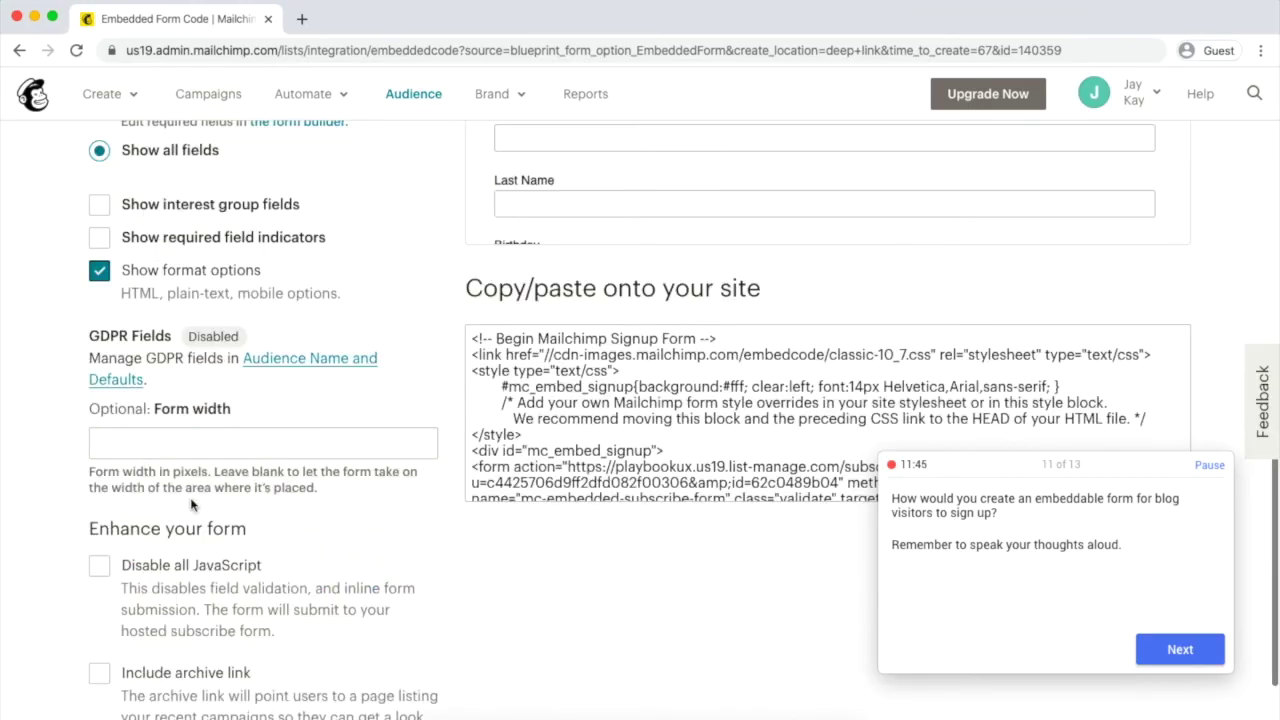
left_click(99, 455)
scroll(300, 450, "up", 4)
scroll(610, 319, "up", 5)
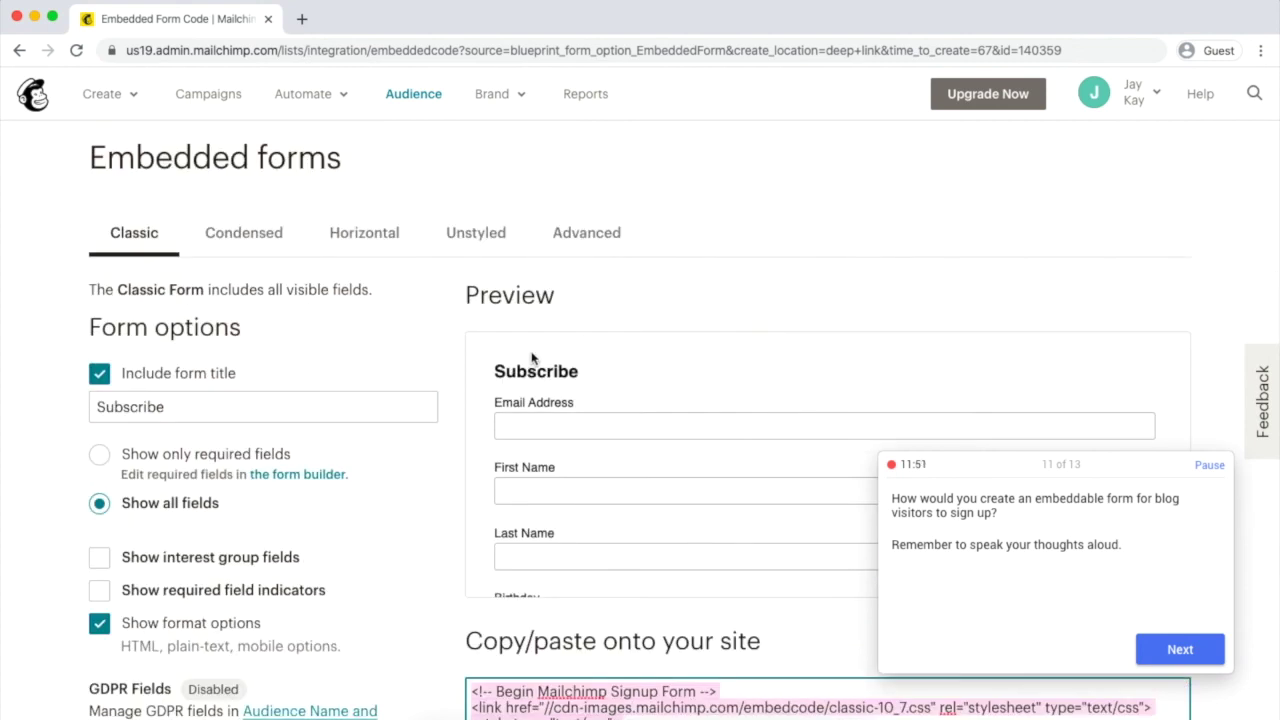
scroll(531, 358, "down", 5)
scroll(550, 332, "up", 3)
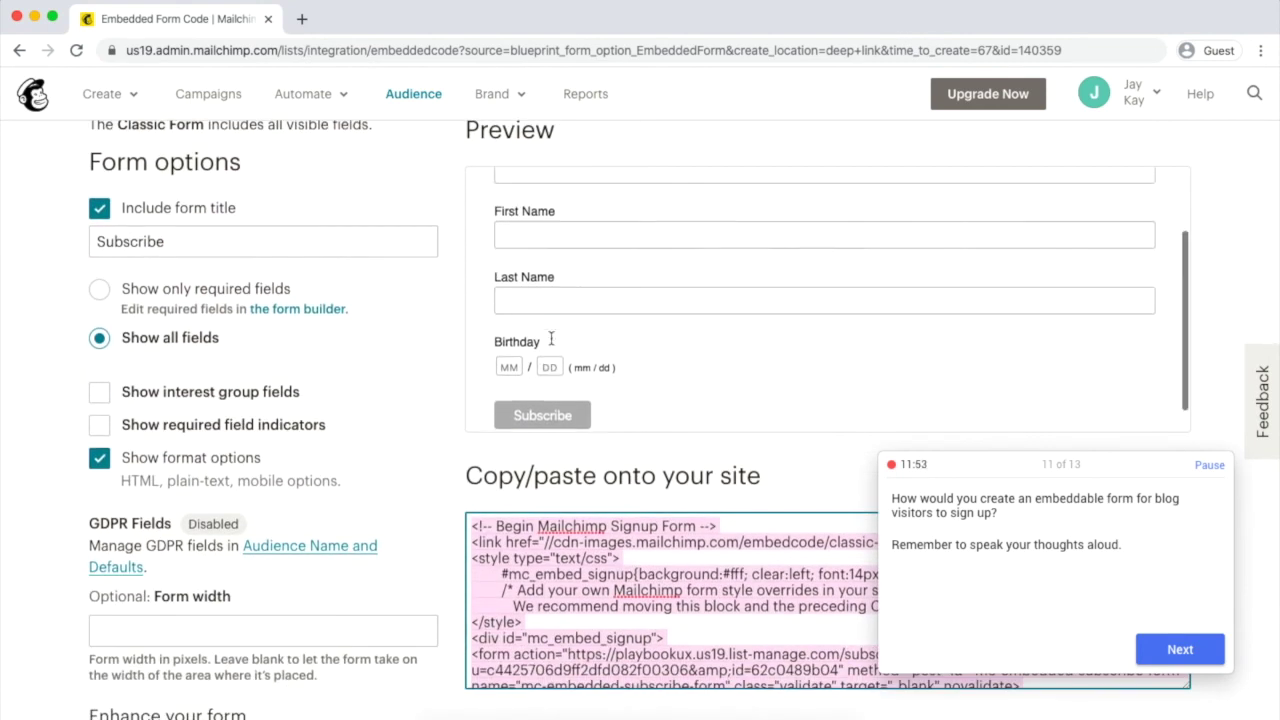
scroll(371, 466, "up", 4)
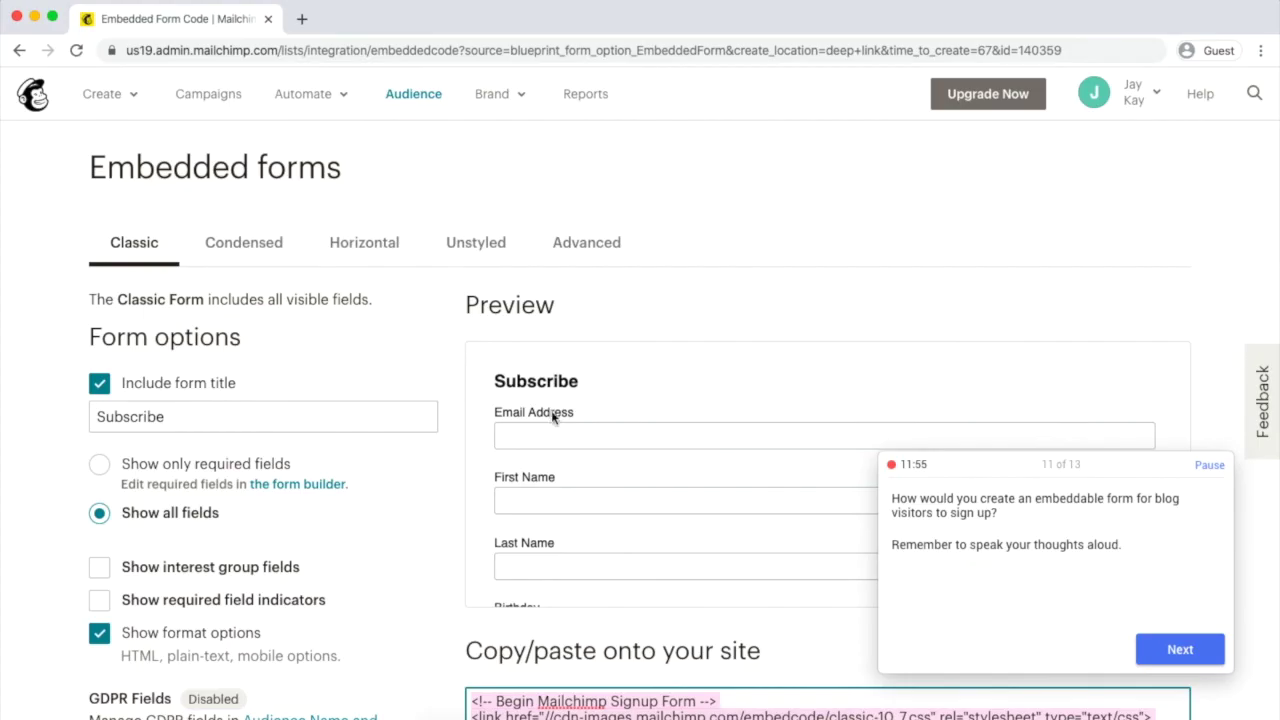
scroll(585, 420, "down", 8)
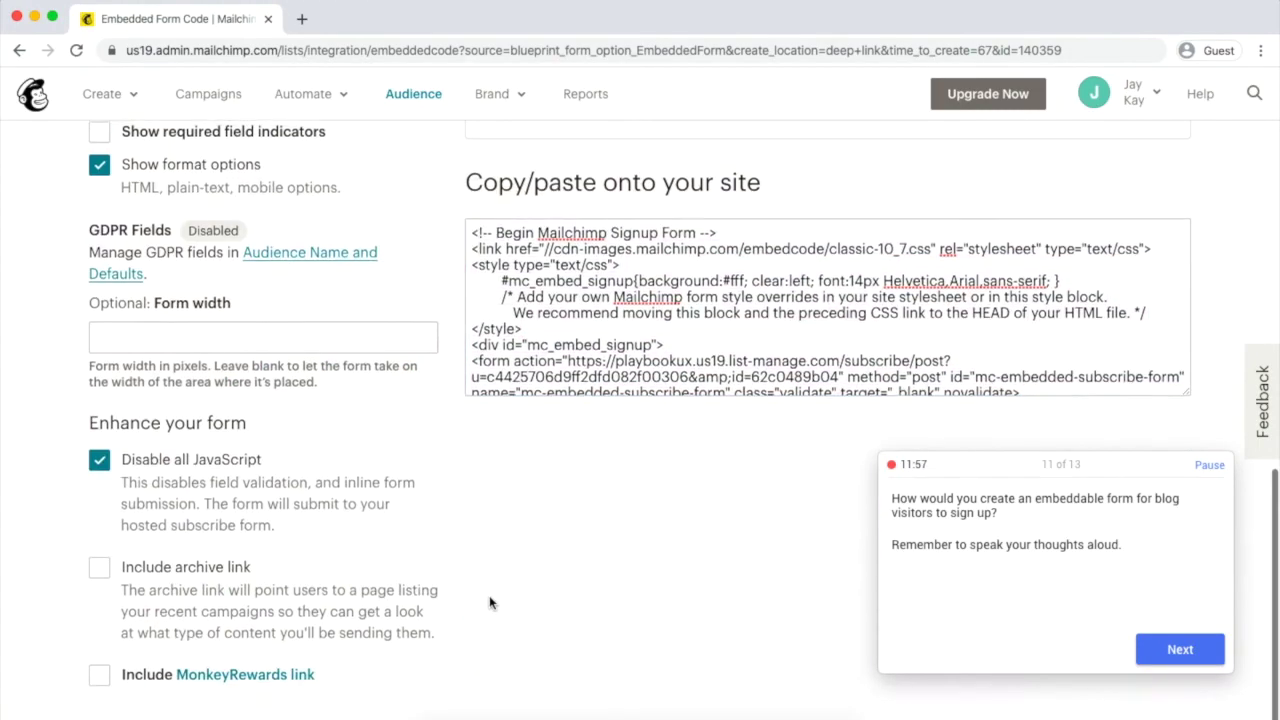
scroll(489, 597, "up", 10)
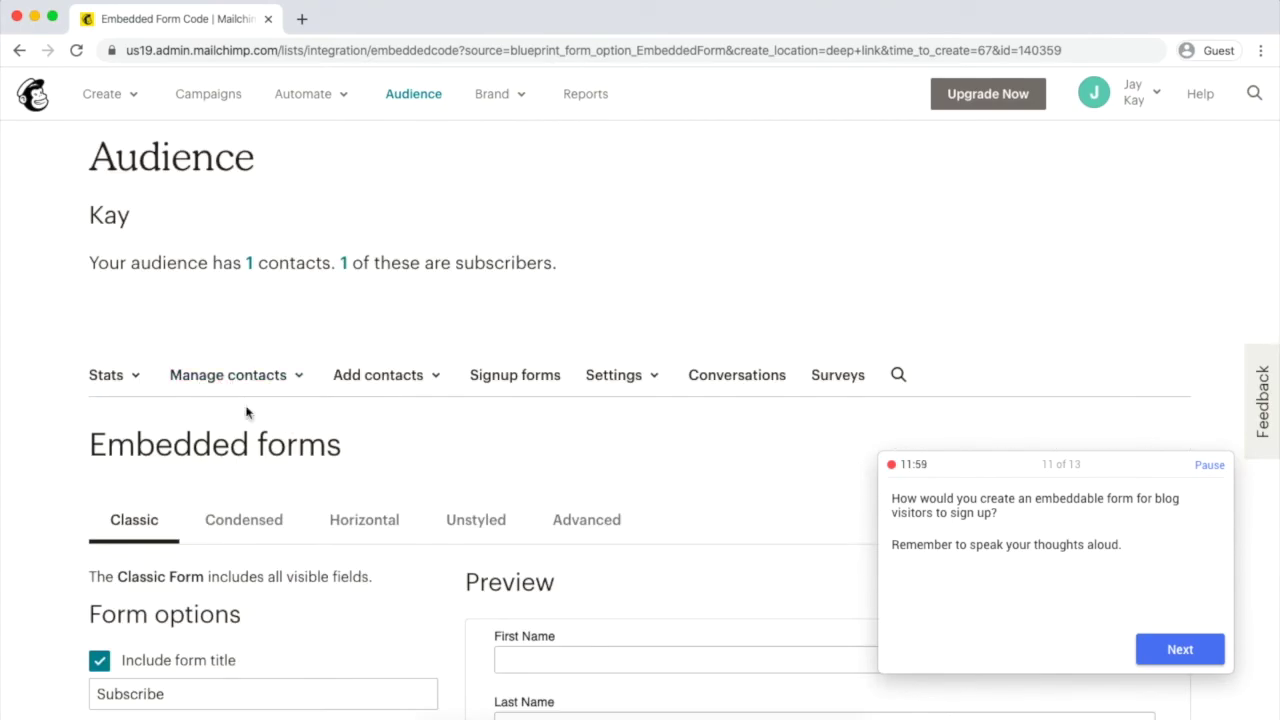
left_click(276, 520)
scroll(313, 512, "down", 3)
left_click(562, 320)
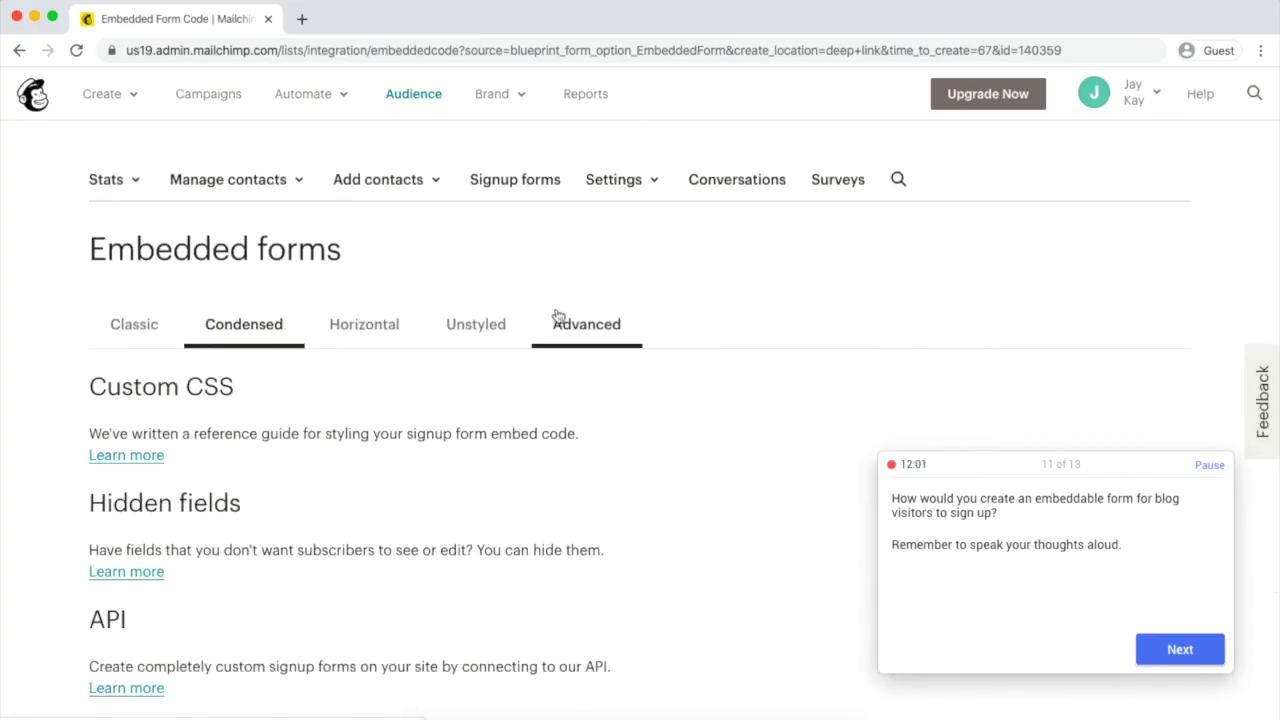
left_click(437, 338)
scroll(334, 423, "down", 1)
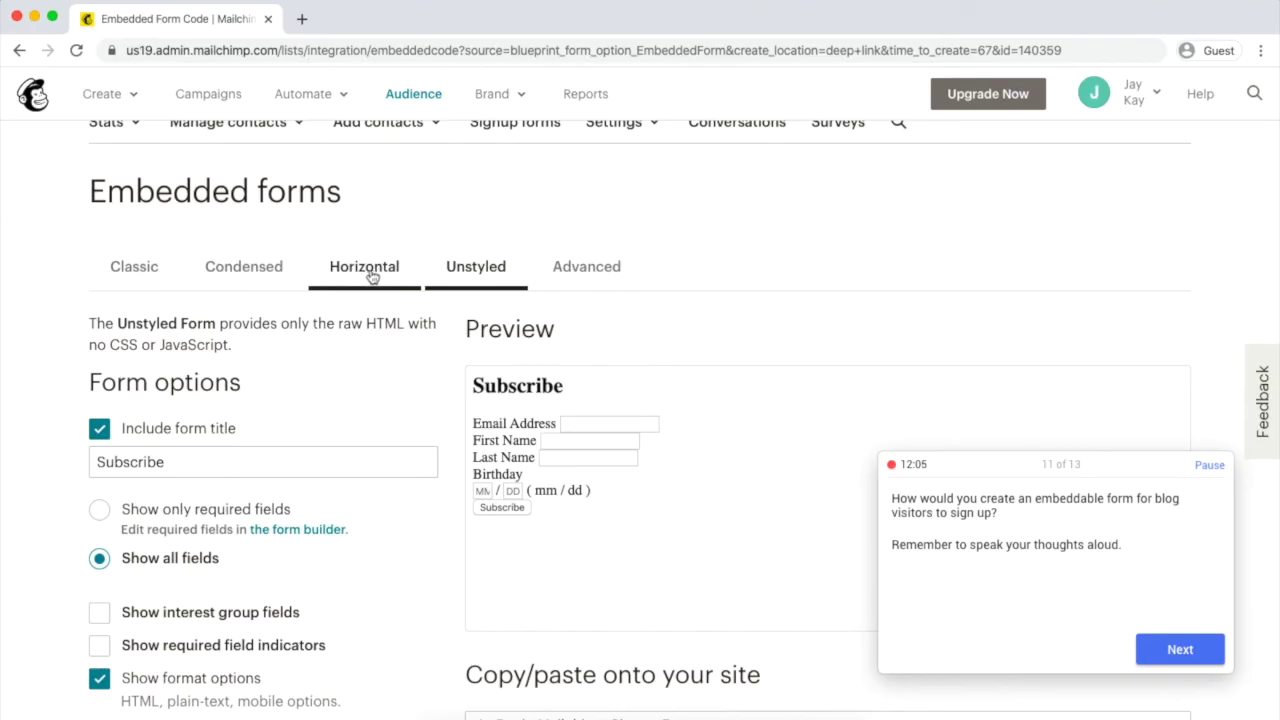
left_click(370, 277)
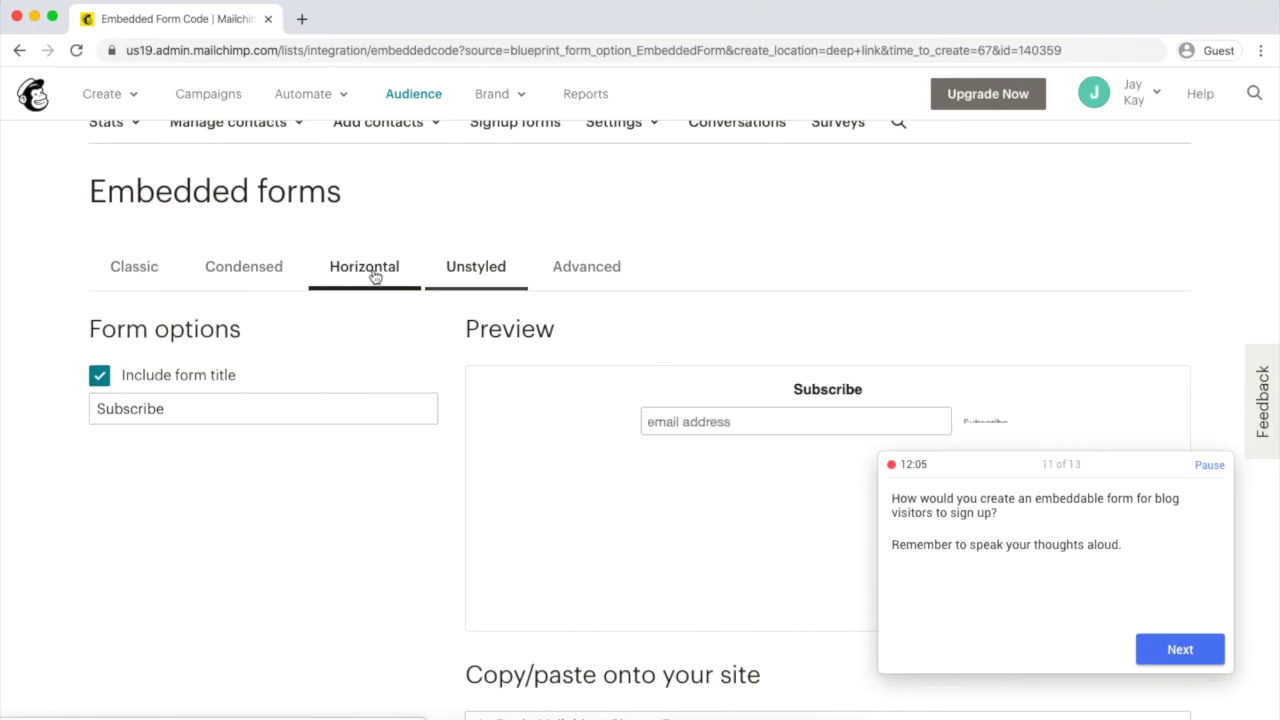
left_click(262, 261)
left_click(110, 276)
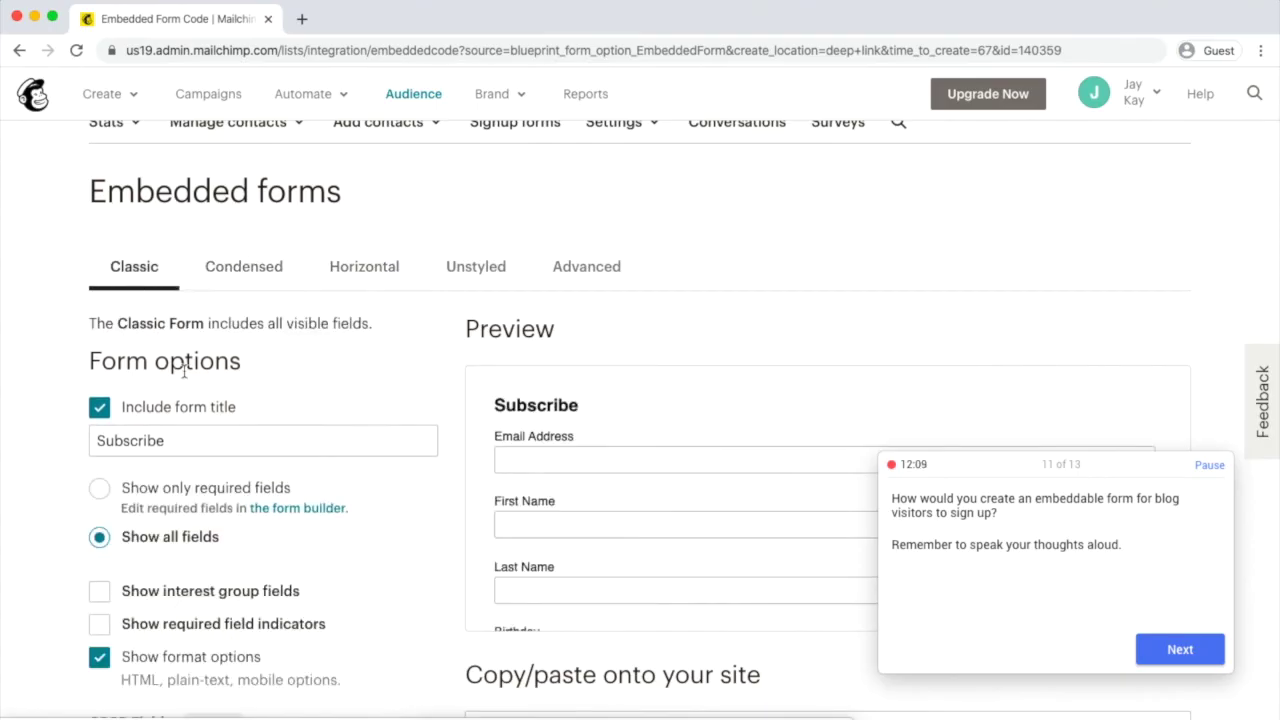
scroll(182, 372, "down", 3)
scroll(175, 375, "down", 5)
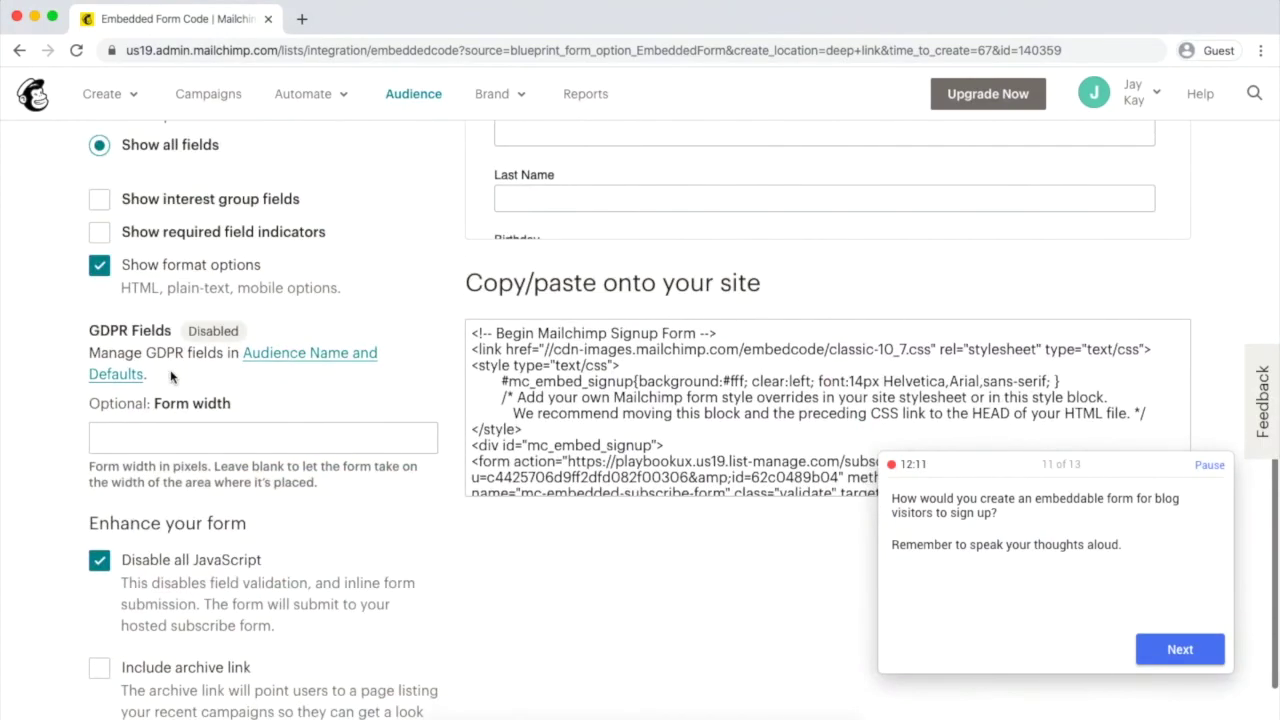
left_click(568, 434)
scroll(568, 434, "down", 5)
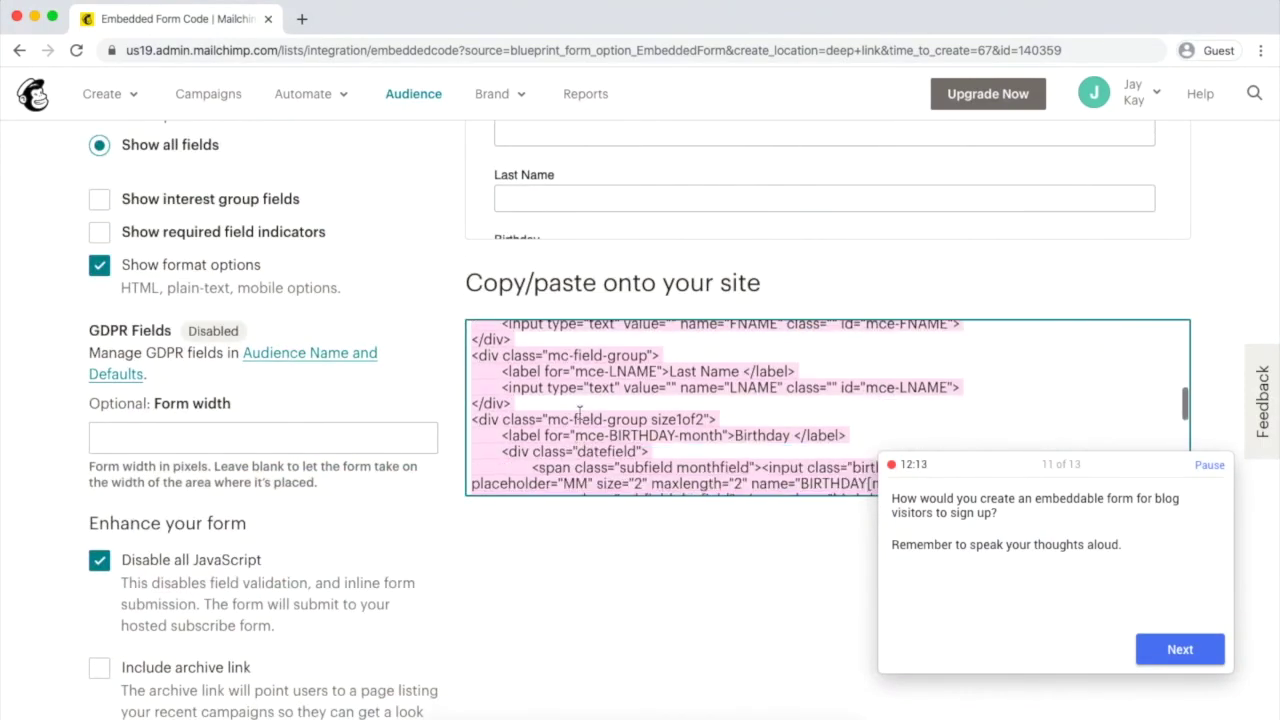
triple_click(580, 372)
left_click(621, 610)
scroll(621, 610, "down", 2)
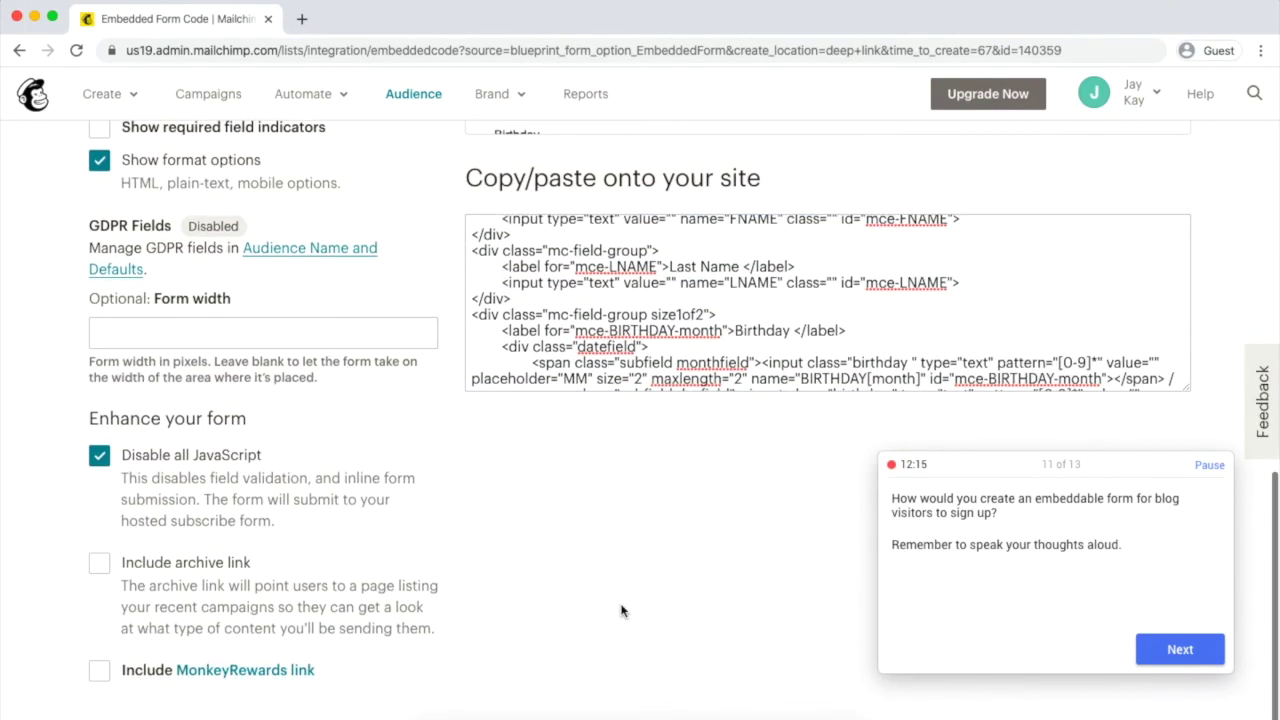
scroll(622, 580, "up", 12)
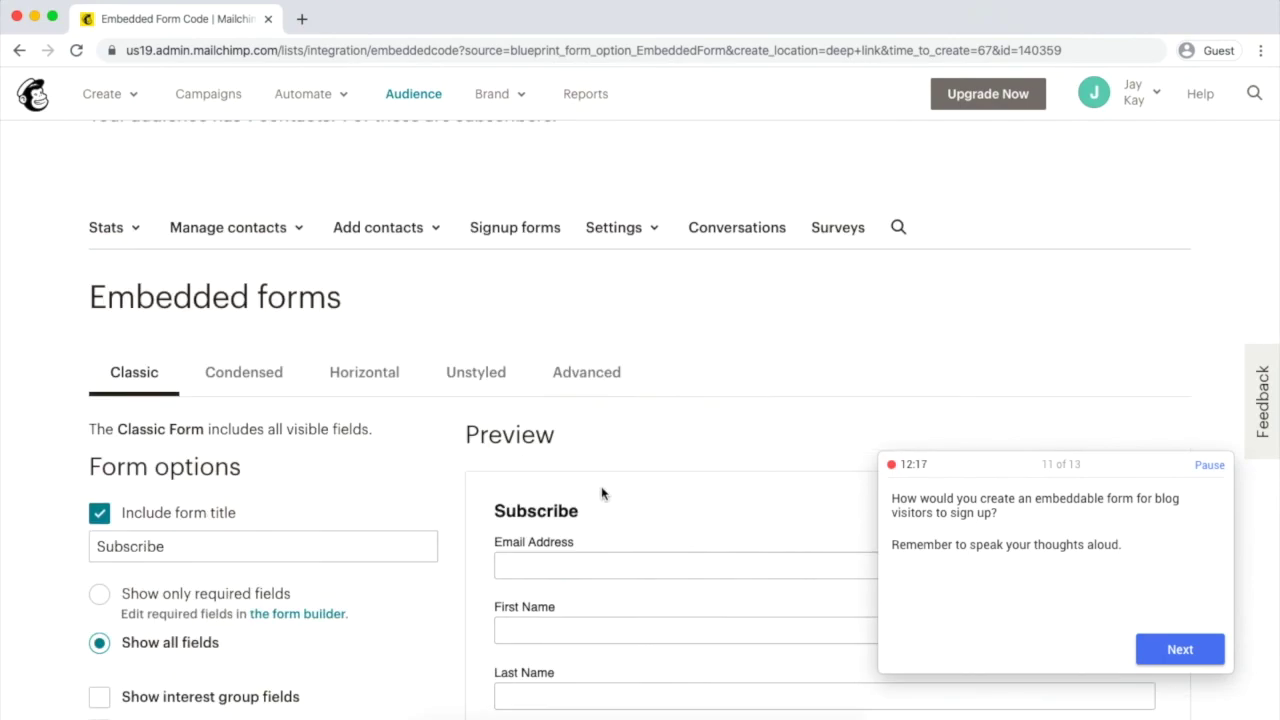
scroll(571, 394, "down", 5)
left_click(571, 281)
left_click(584, 238)
left_click_drag(500, 264, 634, 316)
left_click(633, 320)
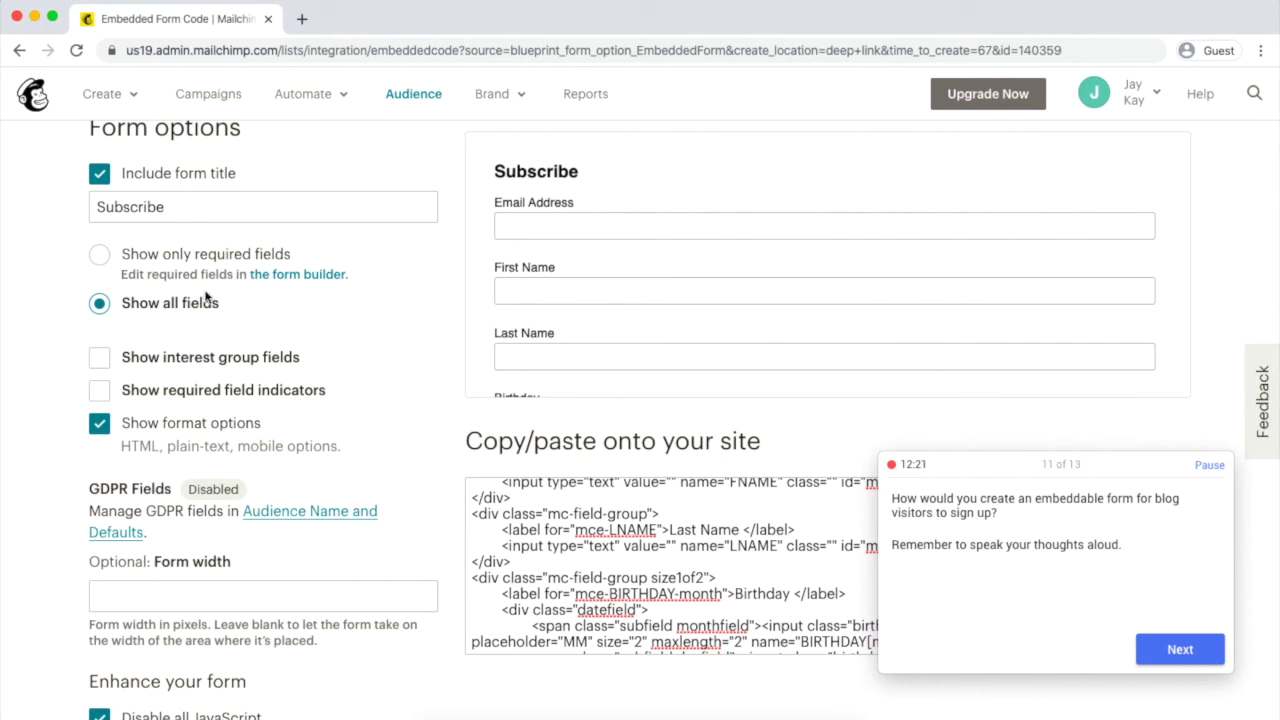
left_click(100, 255)
left_click(100, 301)
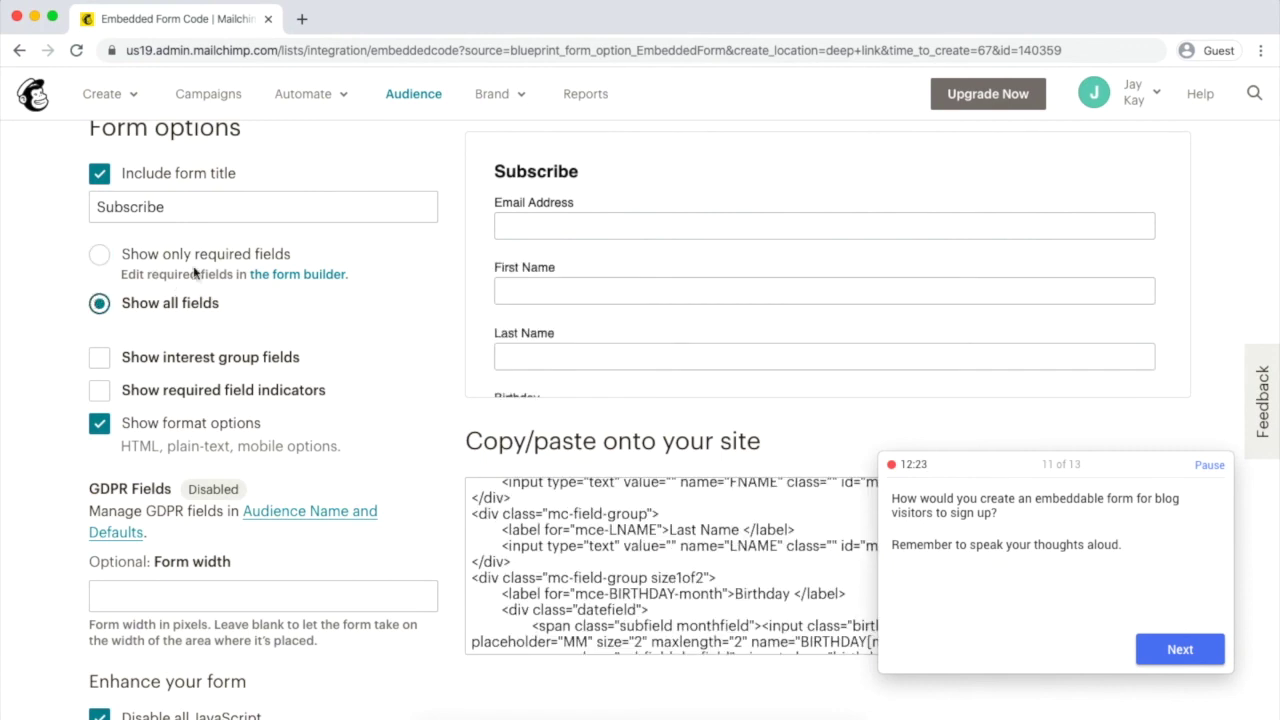
scroll(195, 273, "up", 2)
scroll(165, 295, "up", 2)
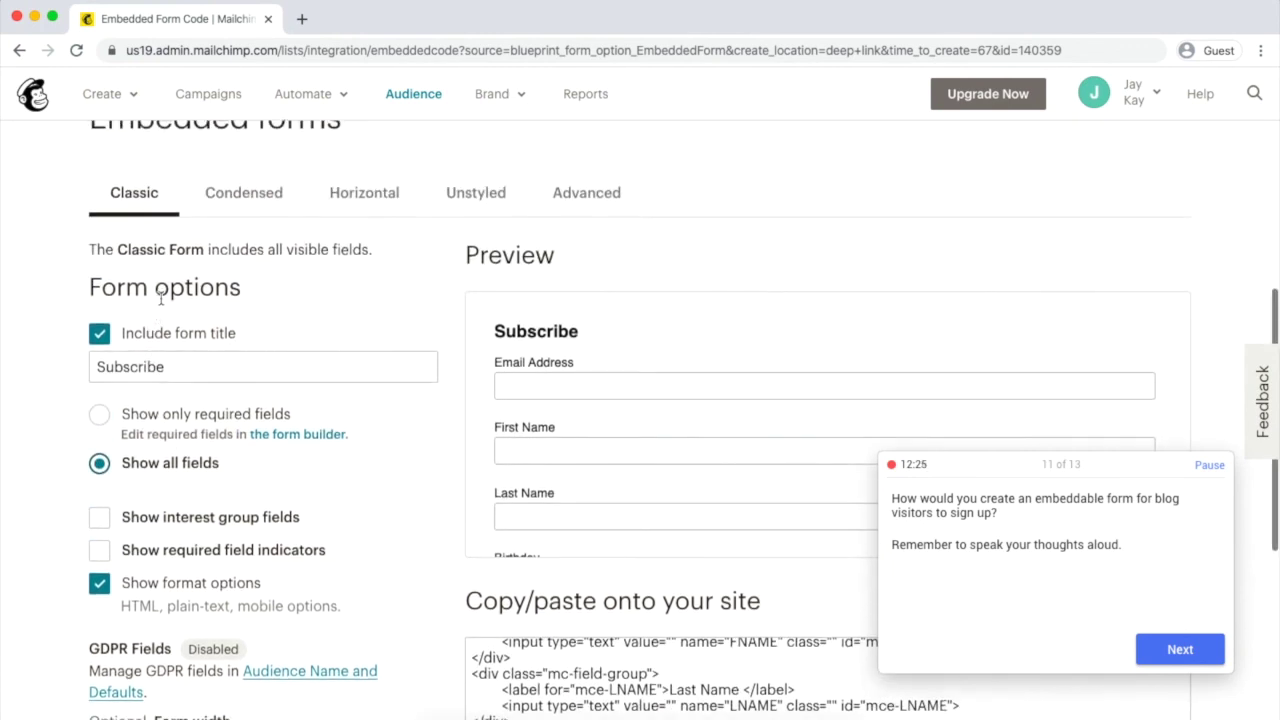
scroll(160, 298, "up", 1)
scroll(346, 423, "down", 2)
scroll(563, 451, "down", 3)
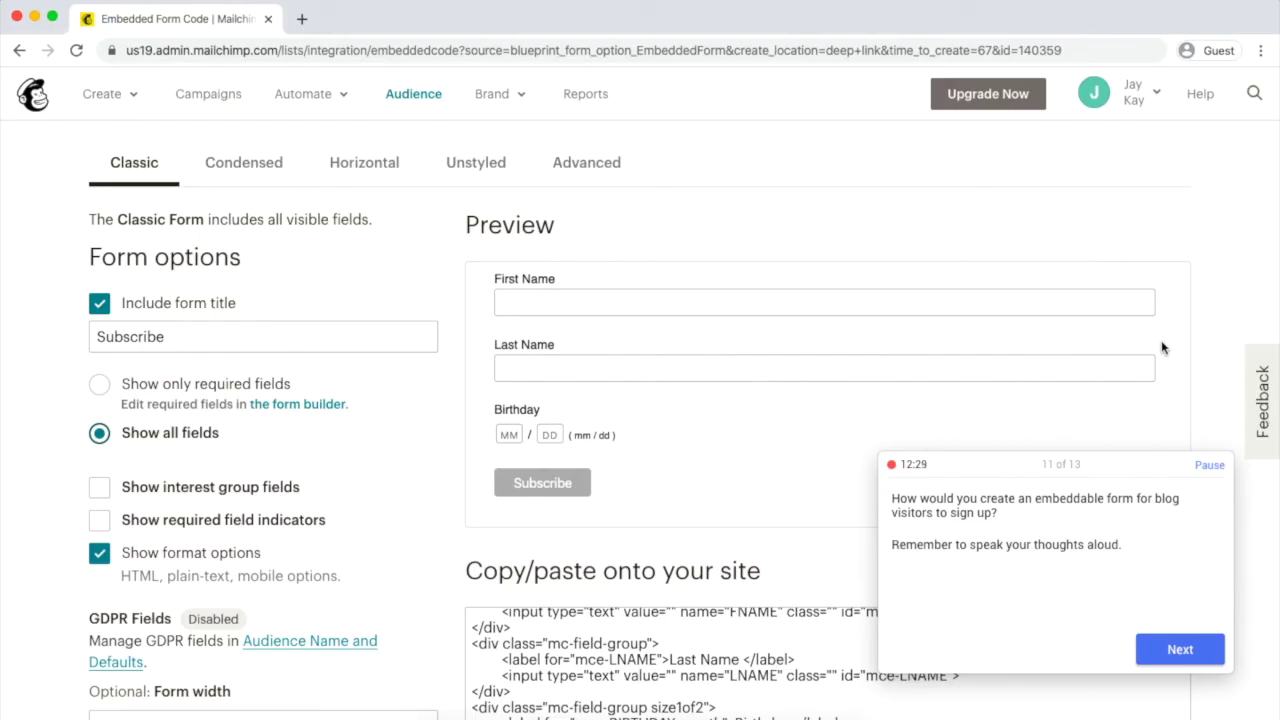
scroll(1140, 325, "up", 1)
left_click(1138, 310)
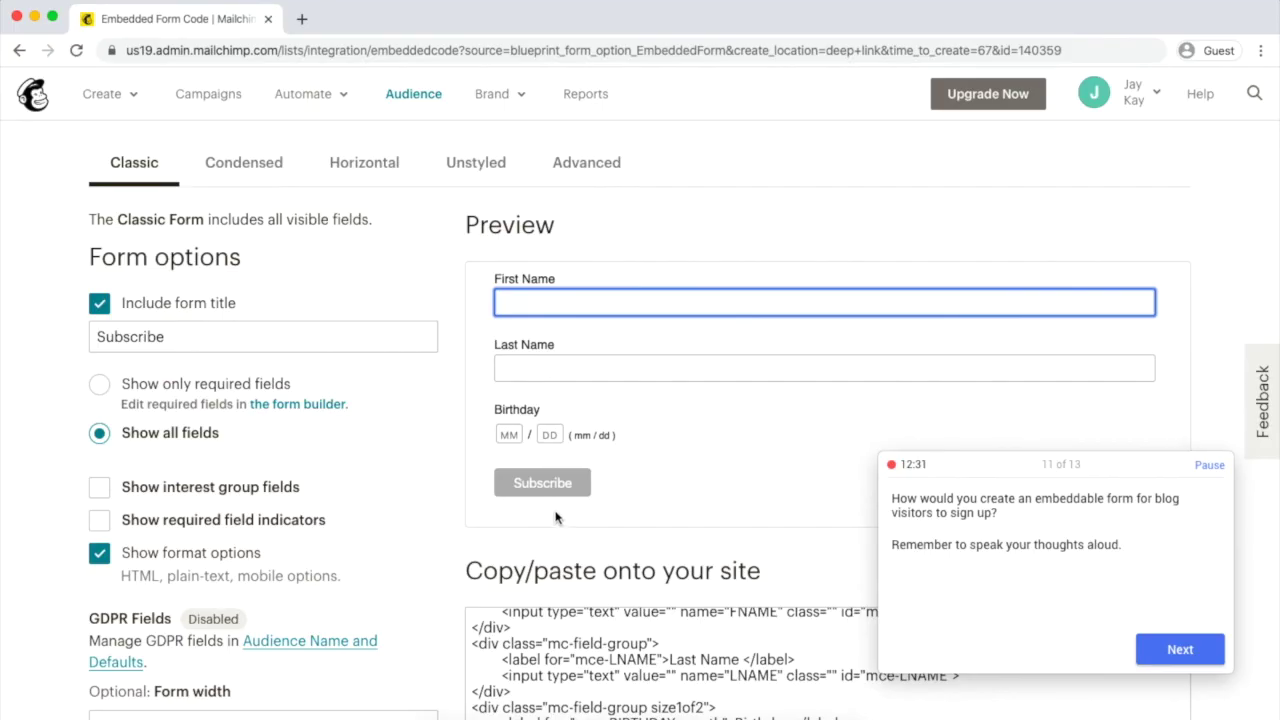
left_click(541, 450)
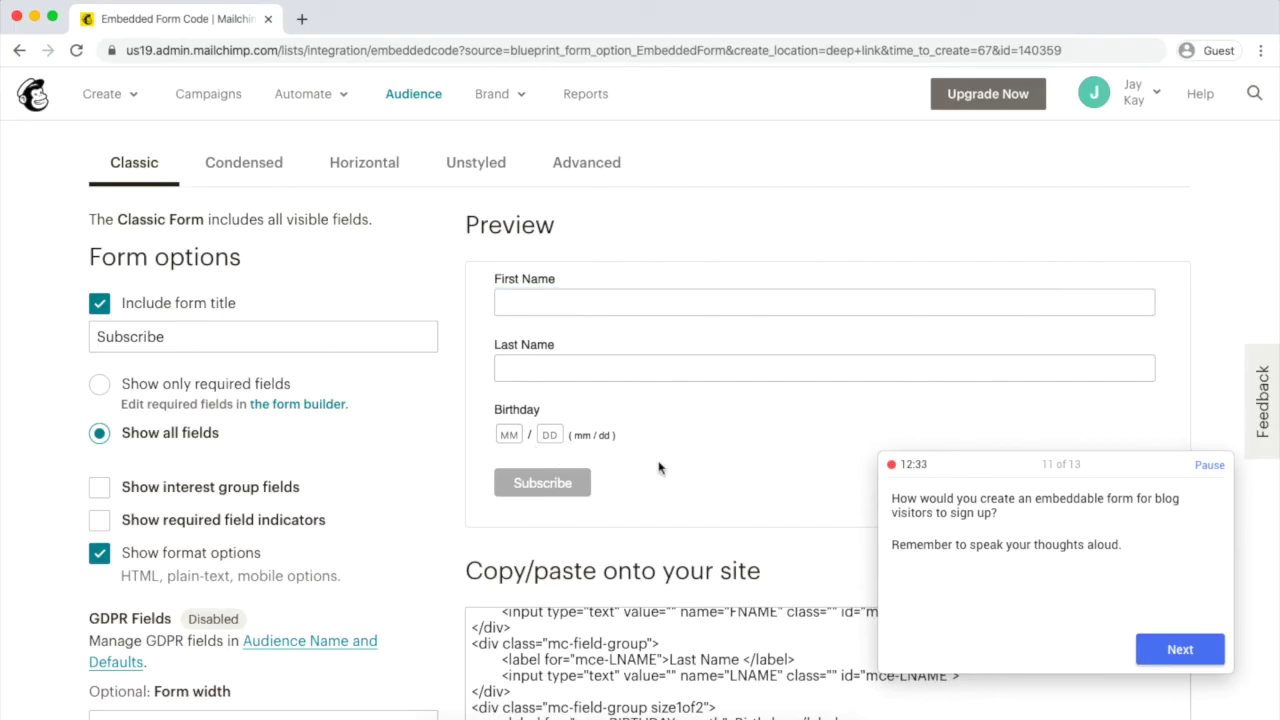
scroll(658, 467, "up", 3)
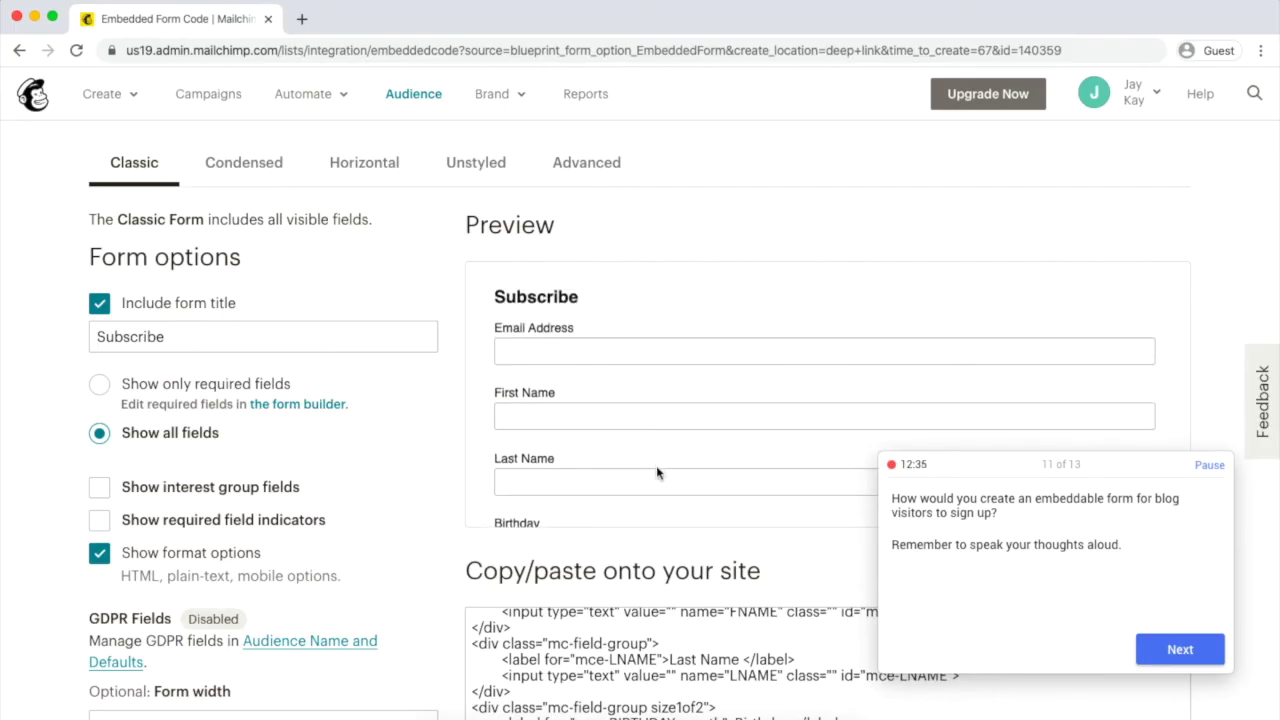
scroll(654, 467, "down", 3)
scroll(654, 470, "up", 3)
scroll(654, 471, "down", 3)
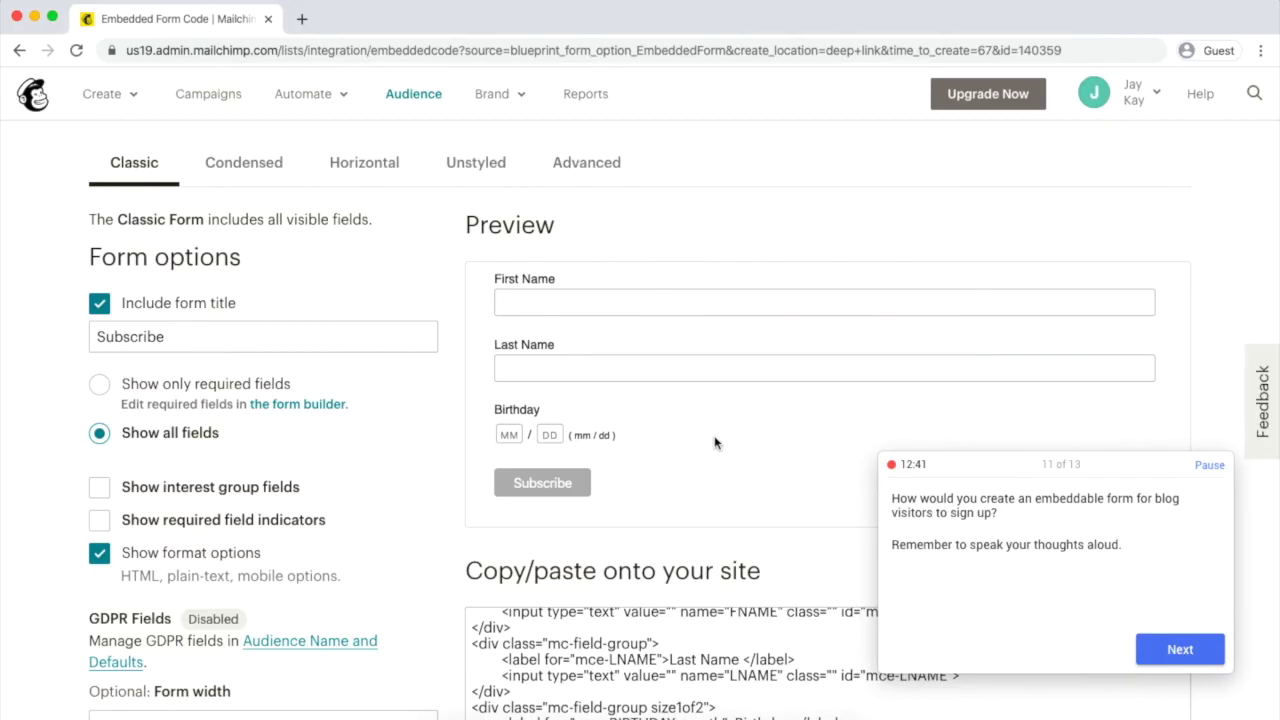
scroll(715, 443, "down", 3)
left_click(1145, 652)
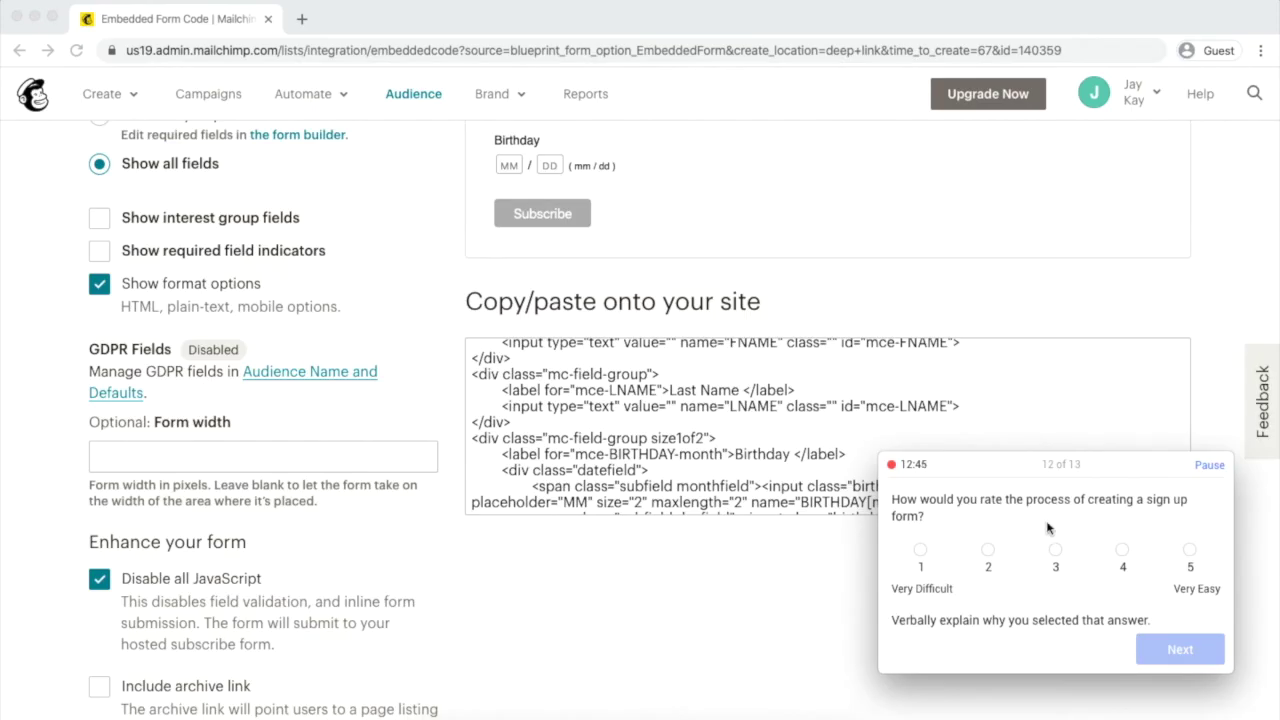
Step: Rate creating a sign-up form as 2 and submit the answer
left_click(987, 551)
scroll(686, 588, "up", 5)
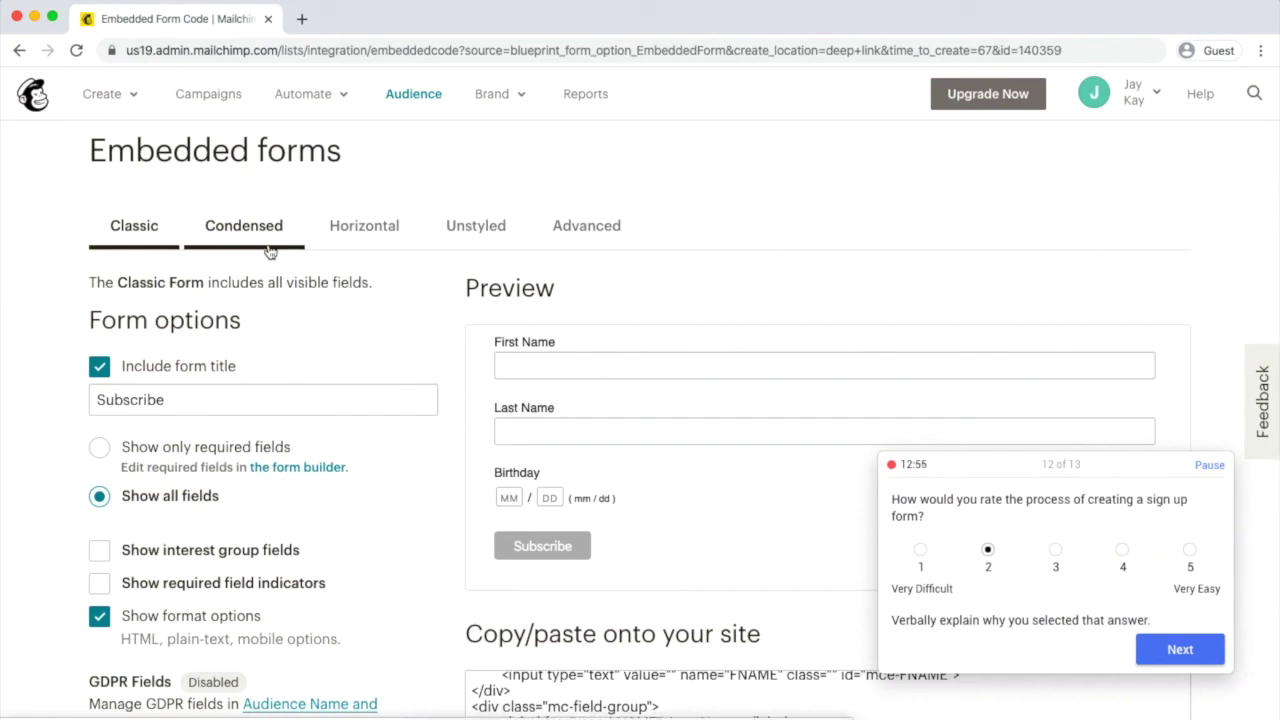
scroll(508, 312, "down", 2)
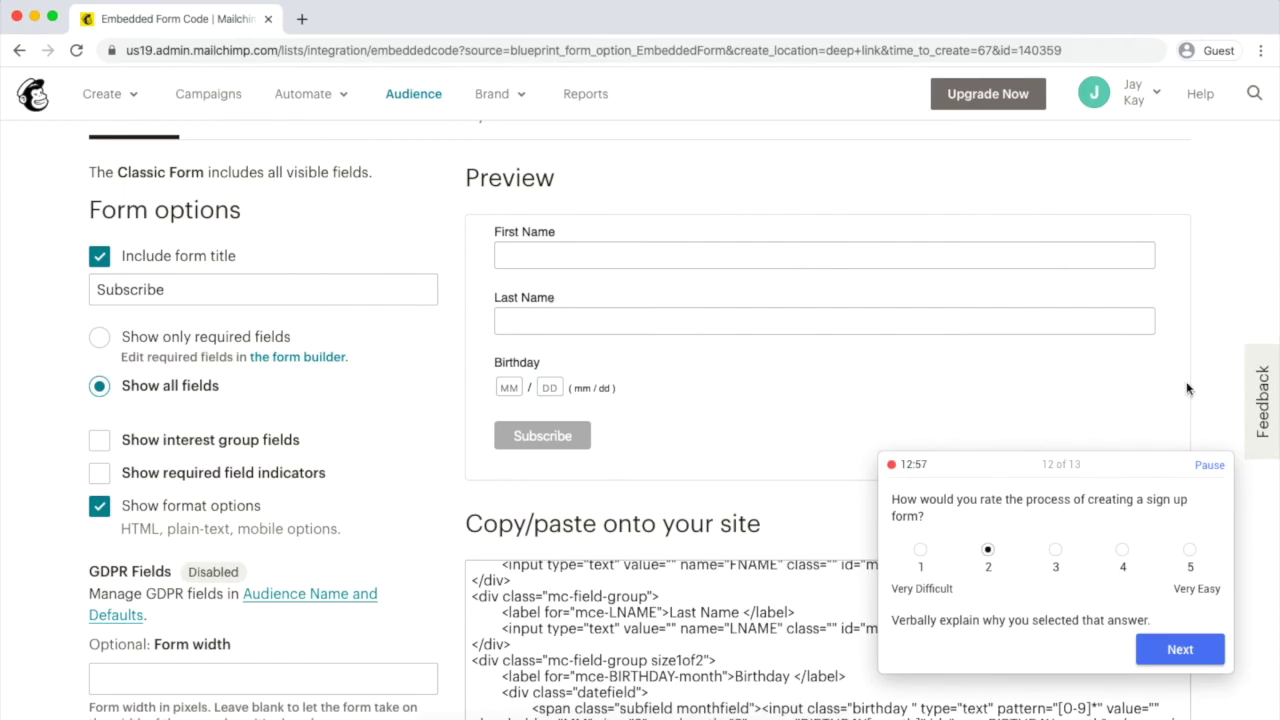
left_click(1173, 651)
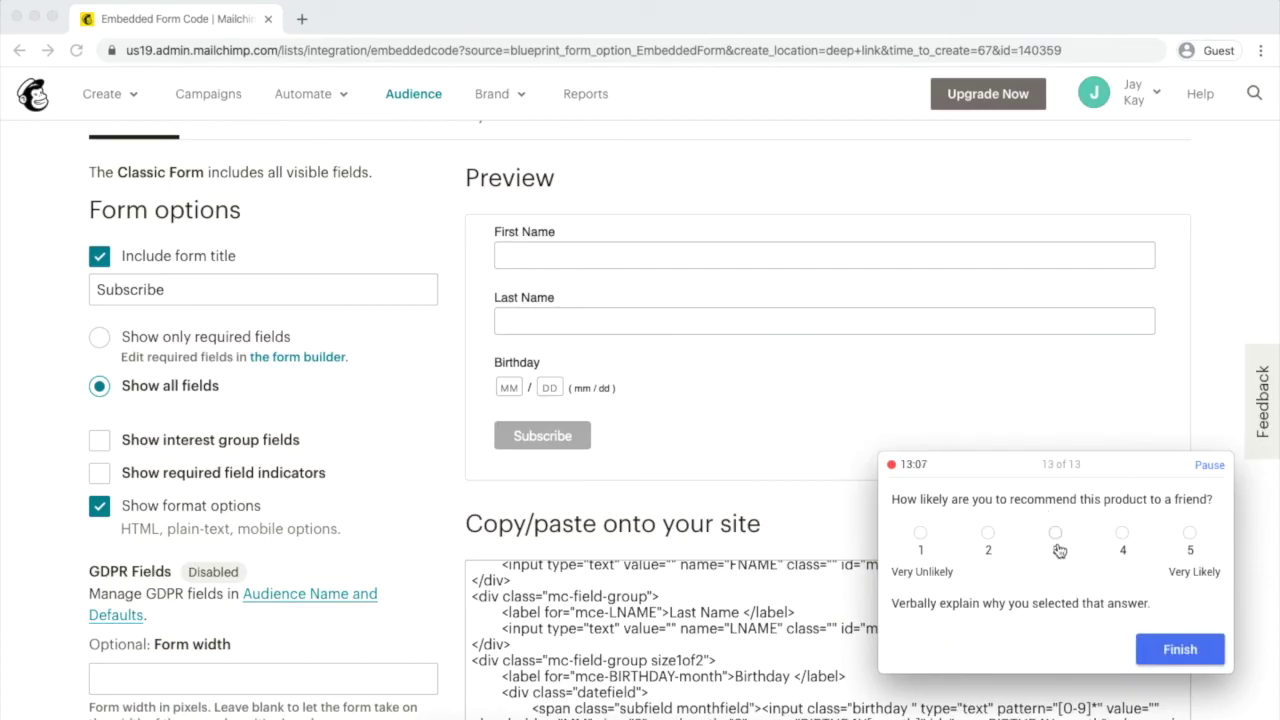
Step: Rate the likelihood of recommending Mailchimp to a friend as 4
left_click(1122, 538)
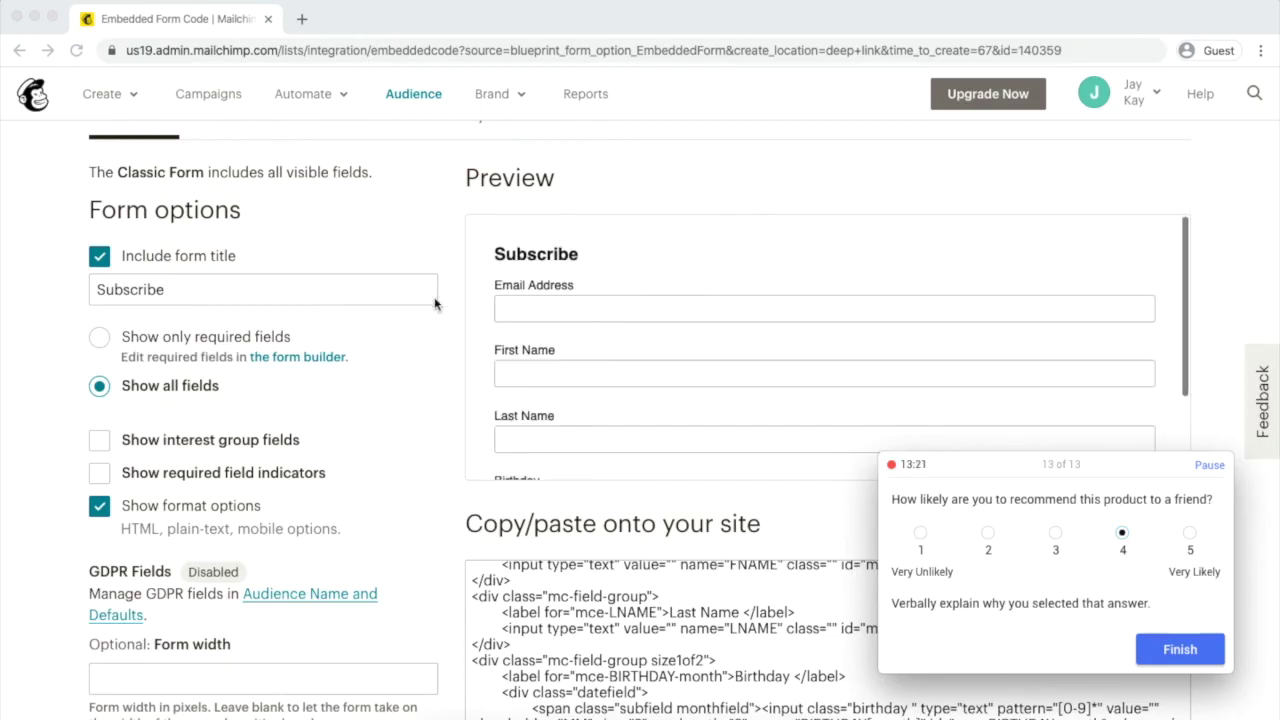
scroll(446, 300, "up", 5)
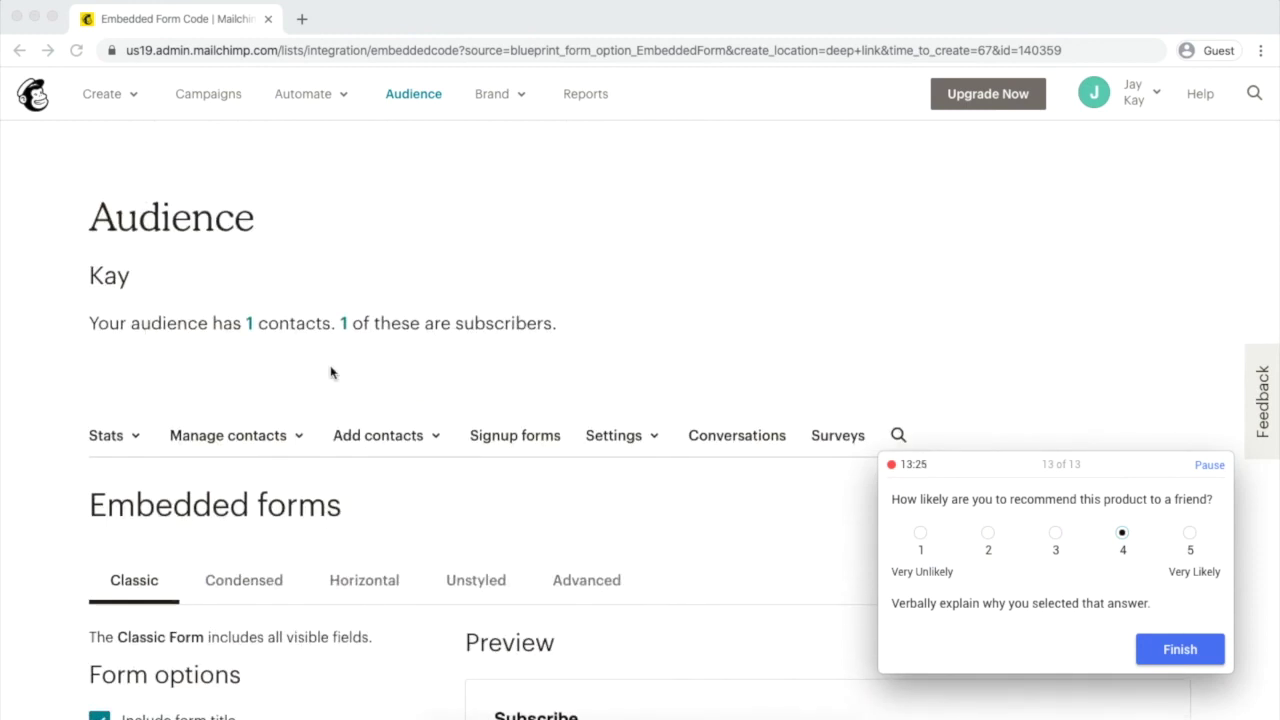
scroll(332, 372, "down", 1)
scroll(332, 372, "down", 2)
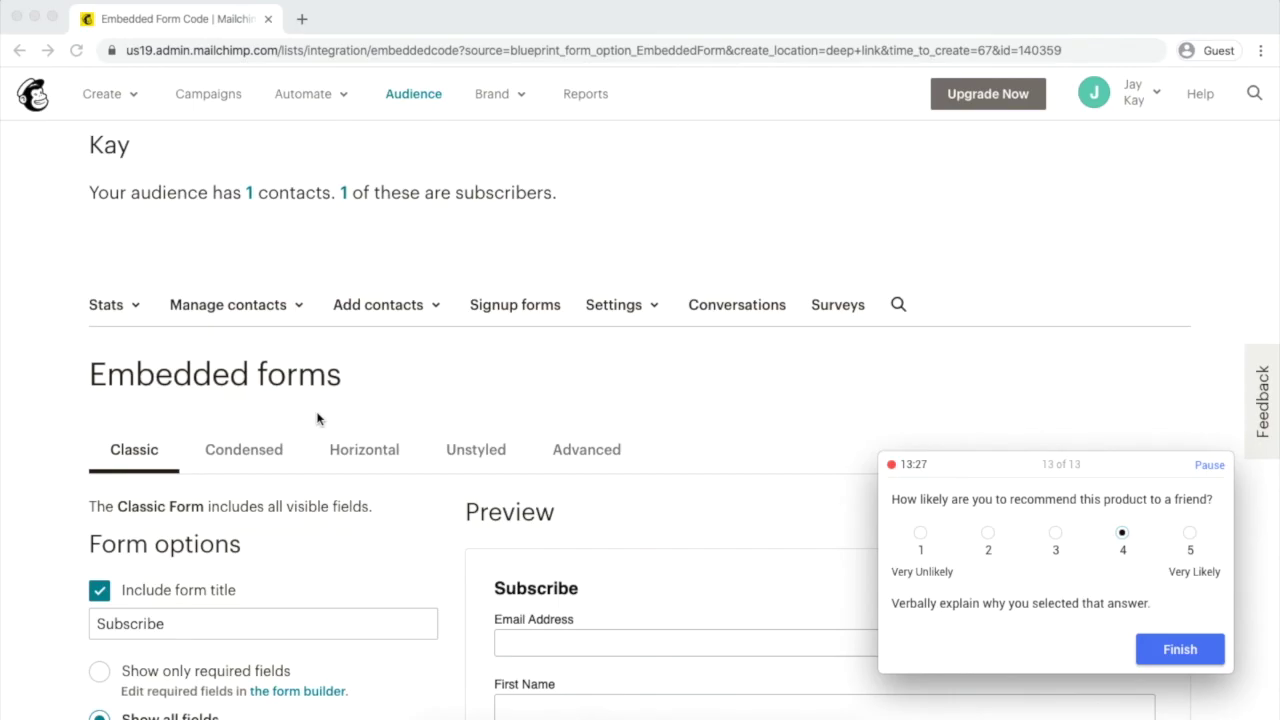